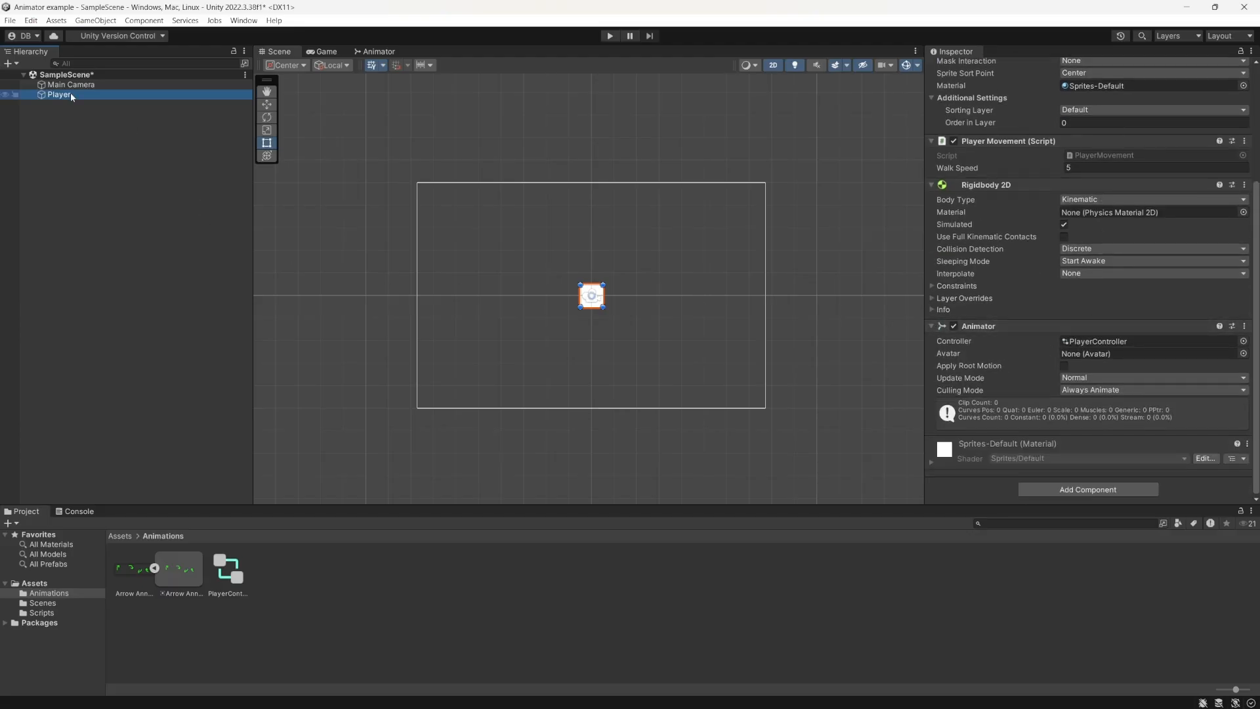
left_click(1070, 340)
left_click(321, 568)
right_click(320, 569)
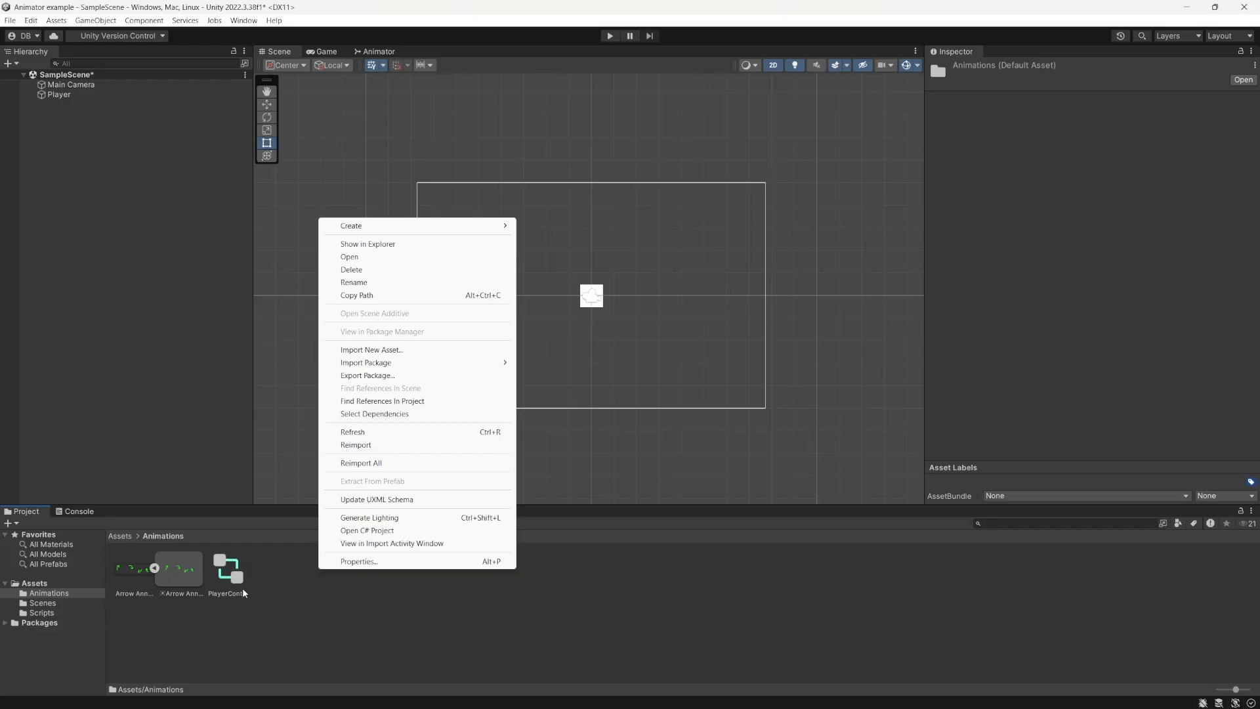
left_click(242, 588)
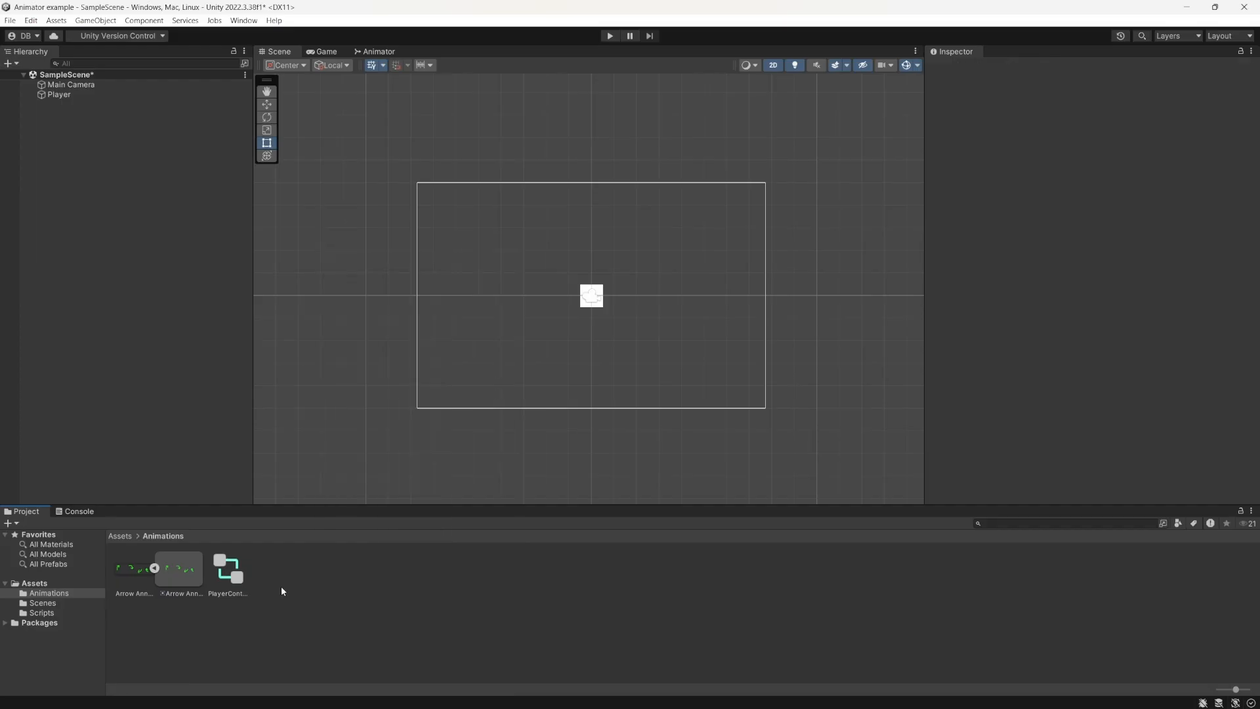
In the PlayerController's Animator graph, move the Entry node up and align the Any State node below it
left_click(377, 51)
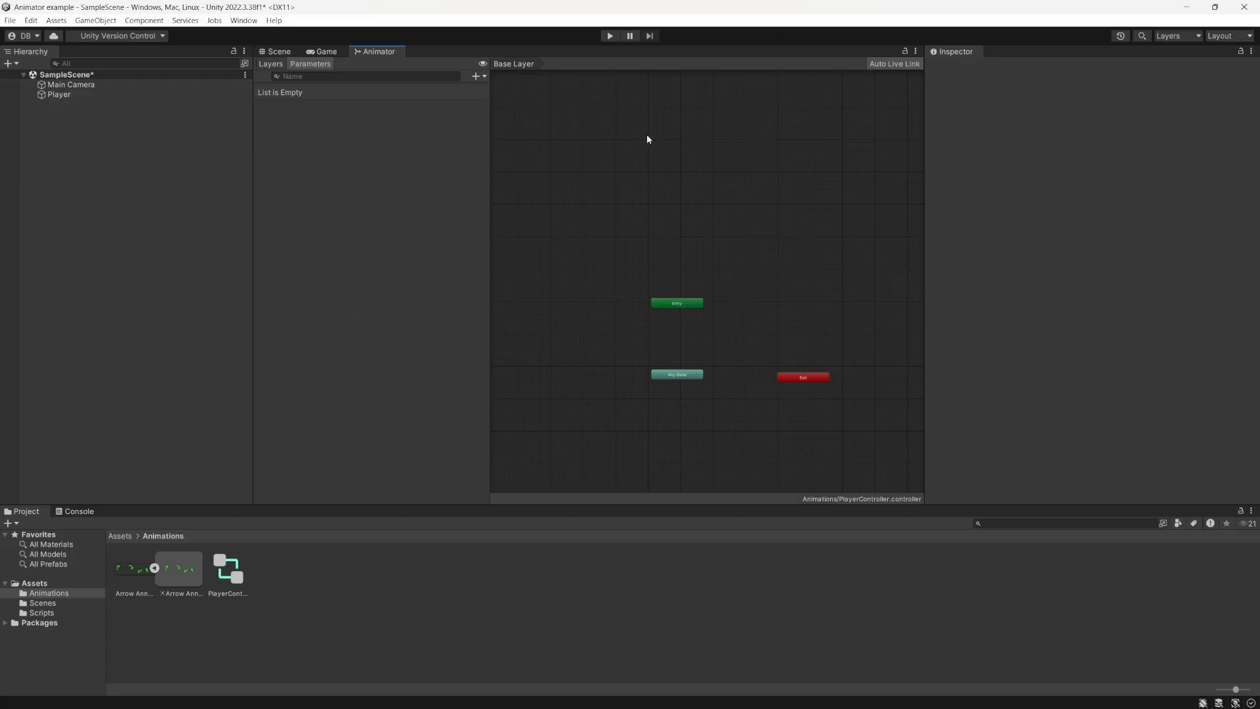
left_click_drag(663, 305, 675, 228)
left_click(717, 394)
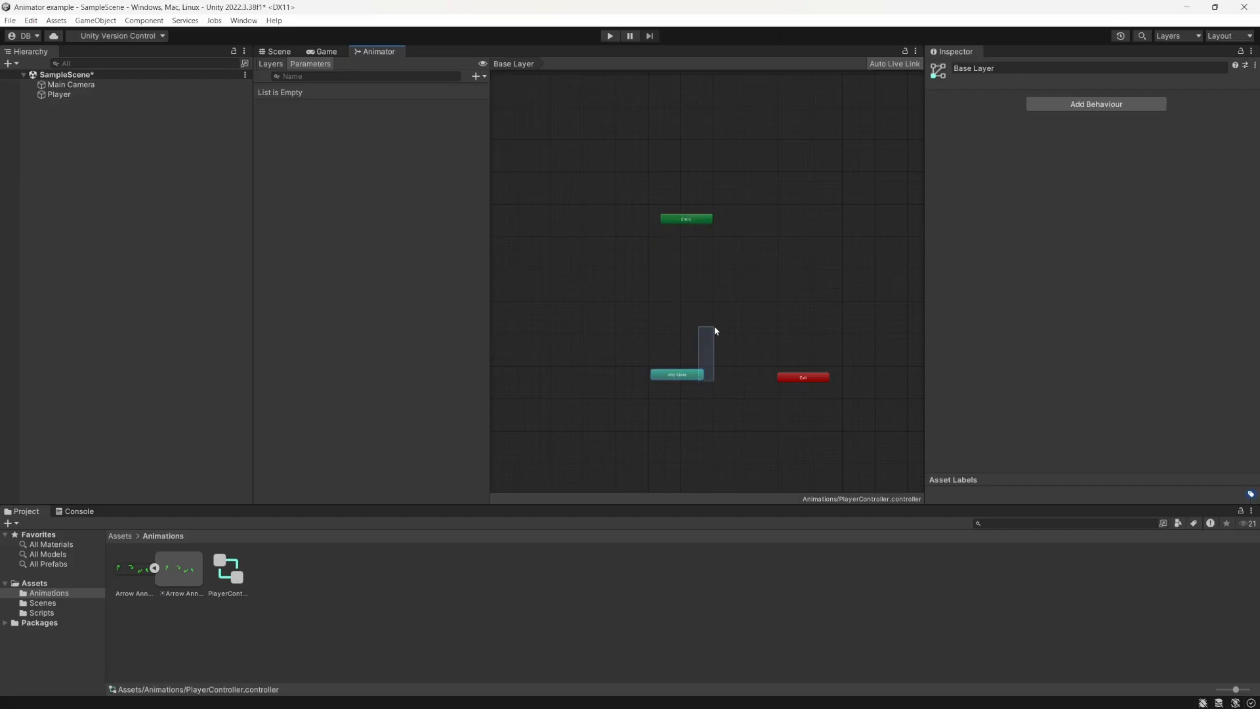
left_click_drag(683, 373, 692, 317)
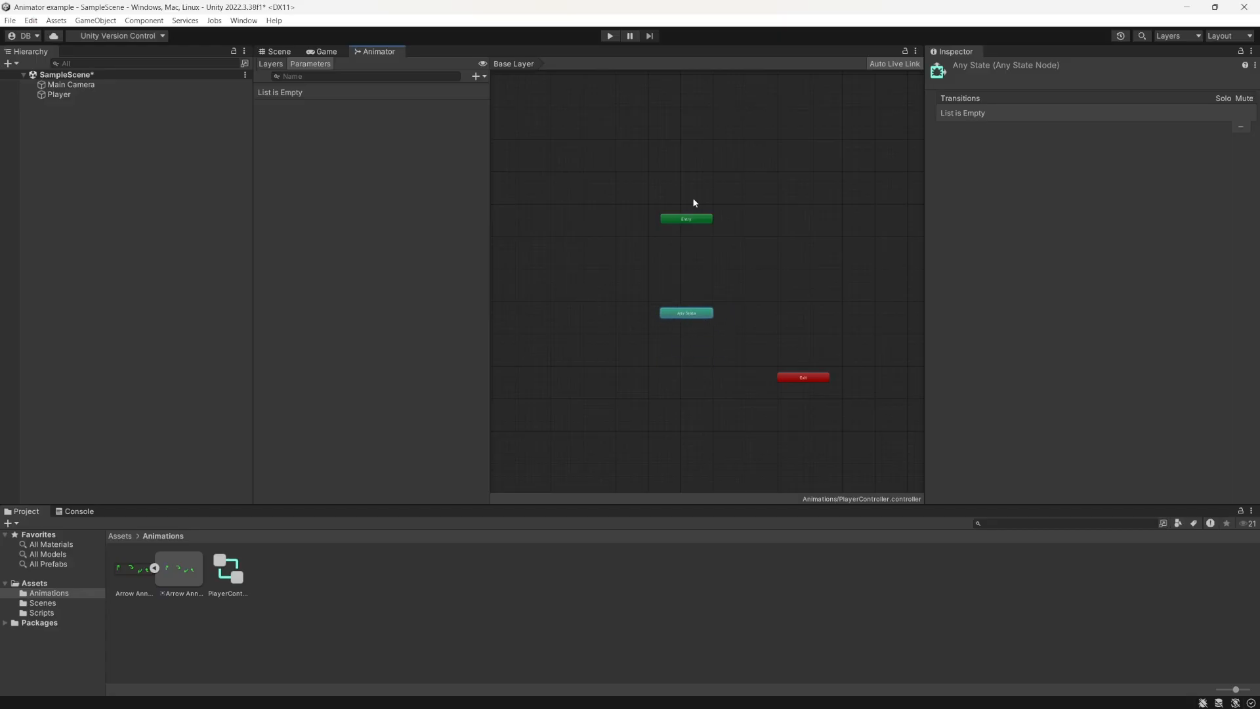
Look at the Entry and Any State nodes, and move the Exit node above and to the right of Entry
left_click(690, 221)
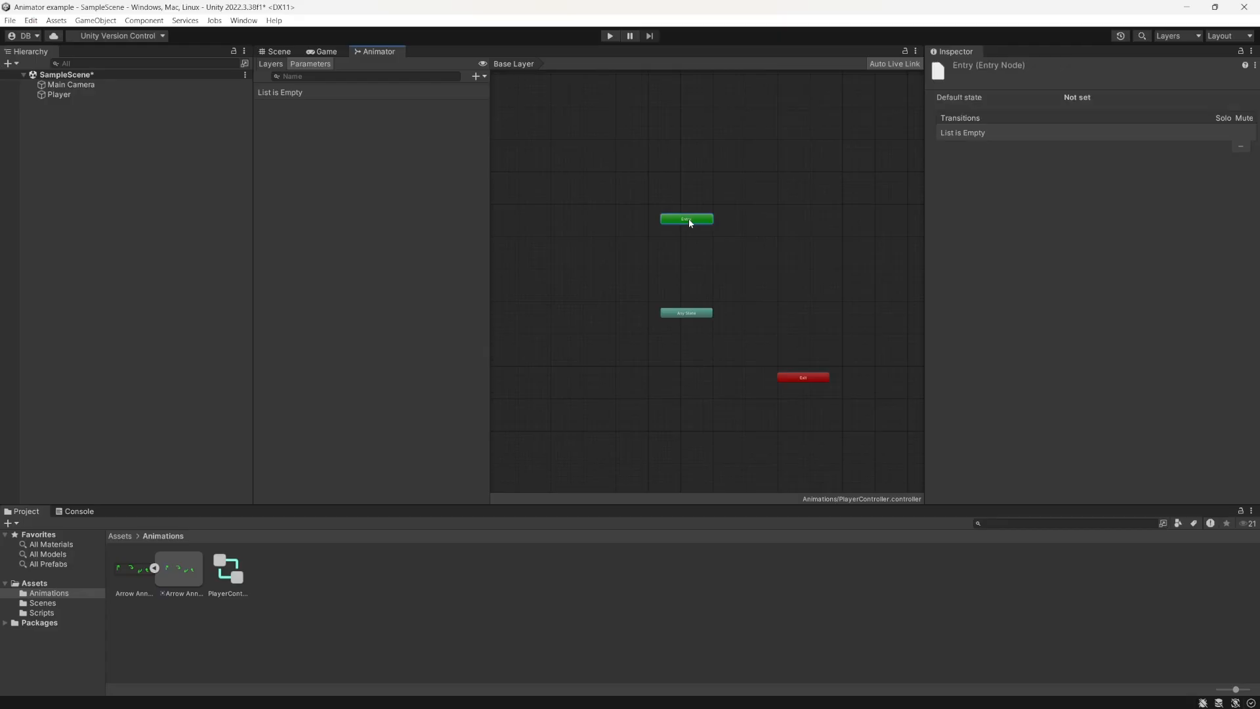
left_click(692, 313)
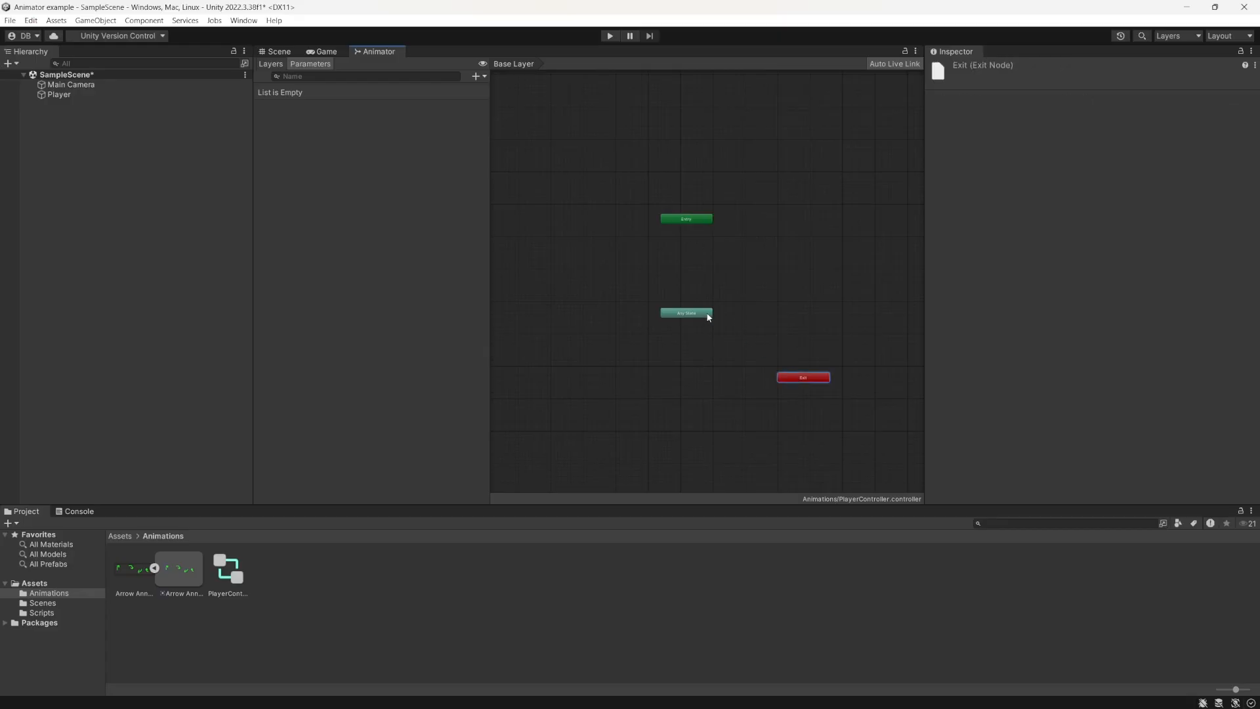
left_click(806, 376)
left_click_drag(806, 384, 840, 159)
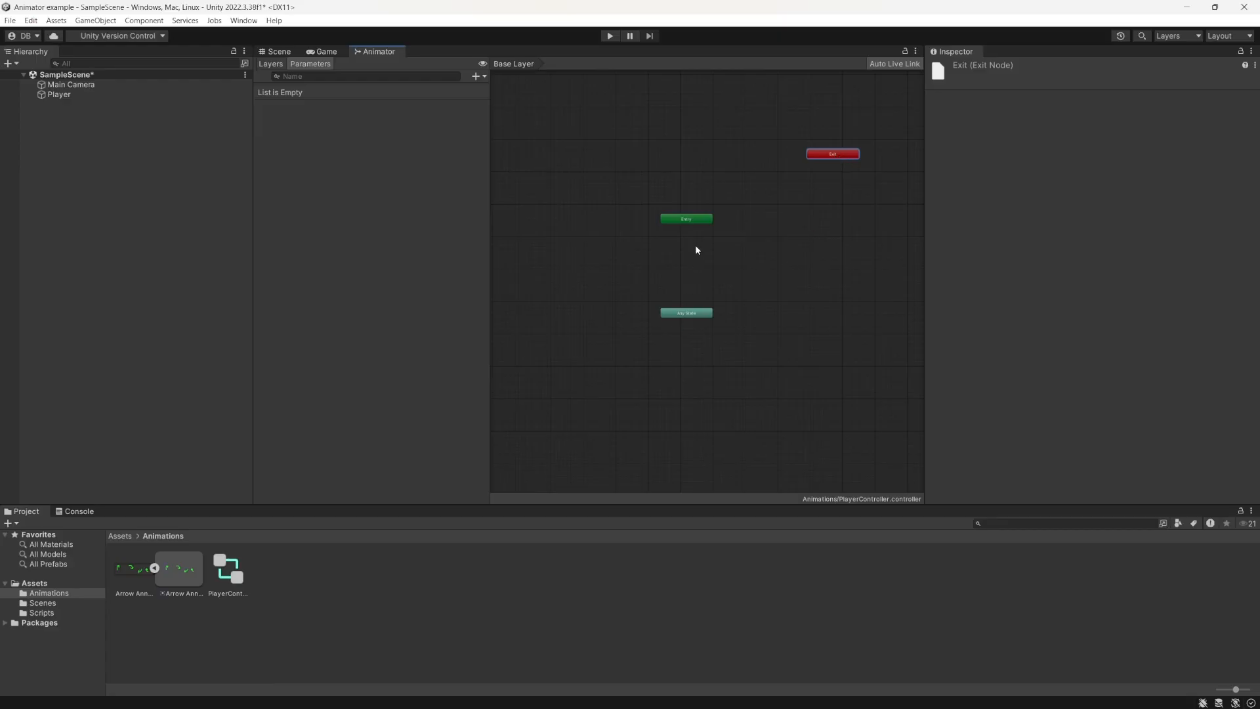
Create an empty state in the Animator graph and place it between the Entry and Any State nodes
left_click(683, 222)
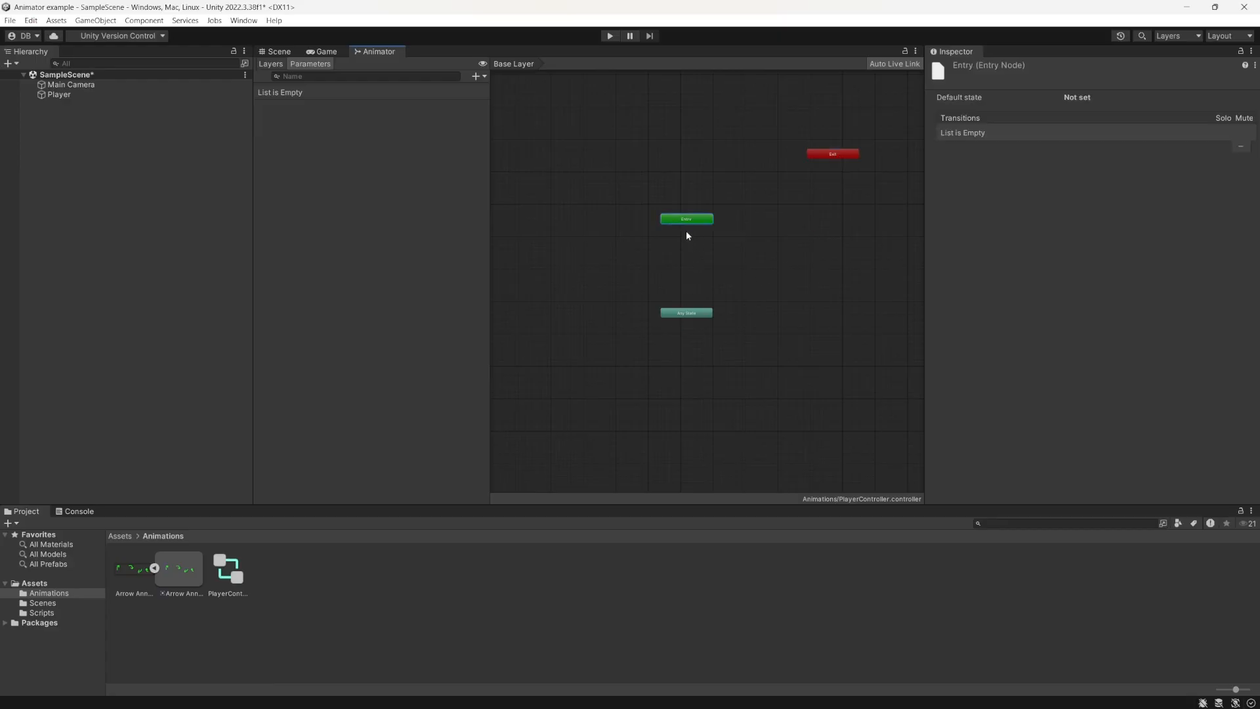
right_click(680, 270)
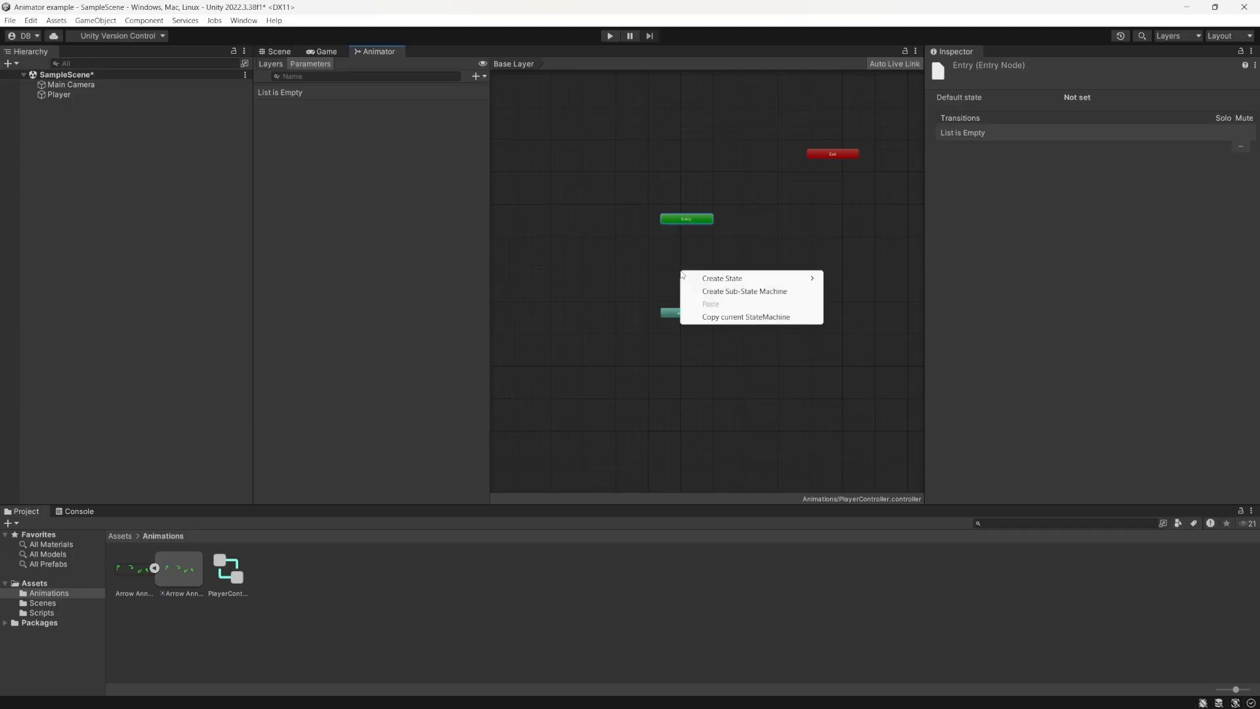
mouse_move(788, 278)
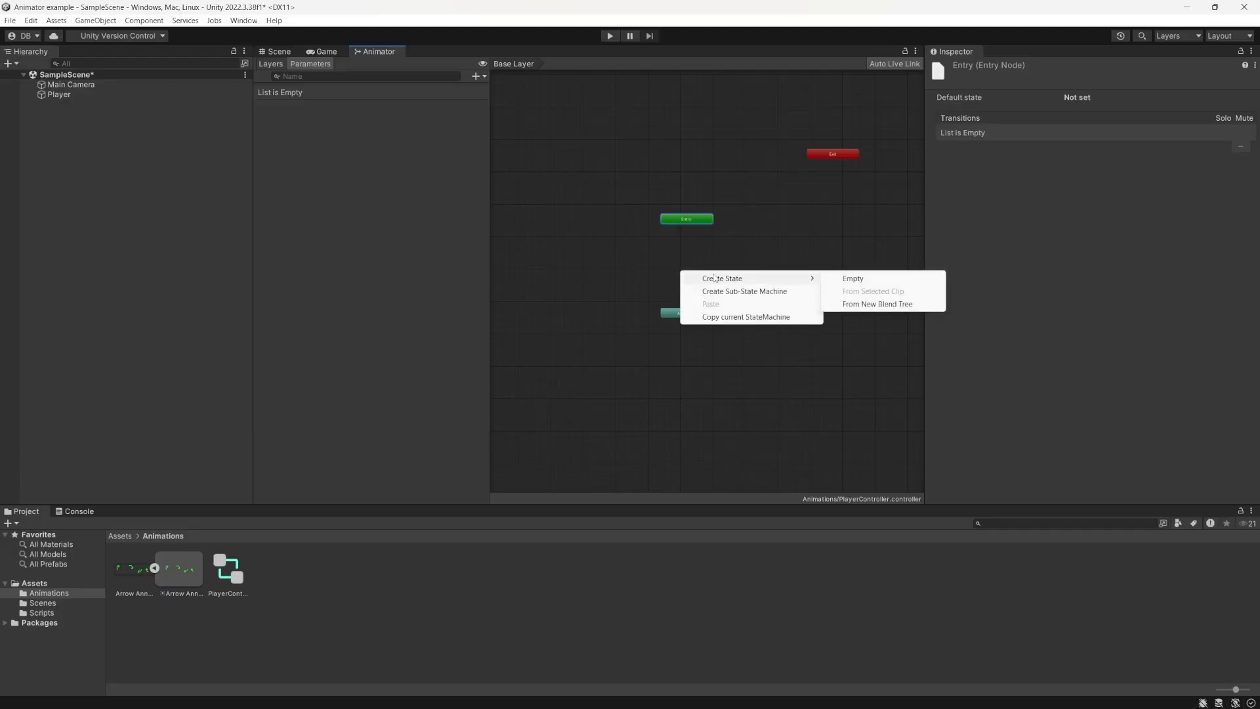
left_click(888, 283)
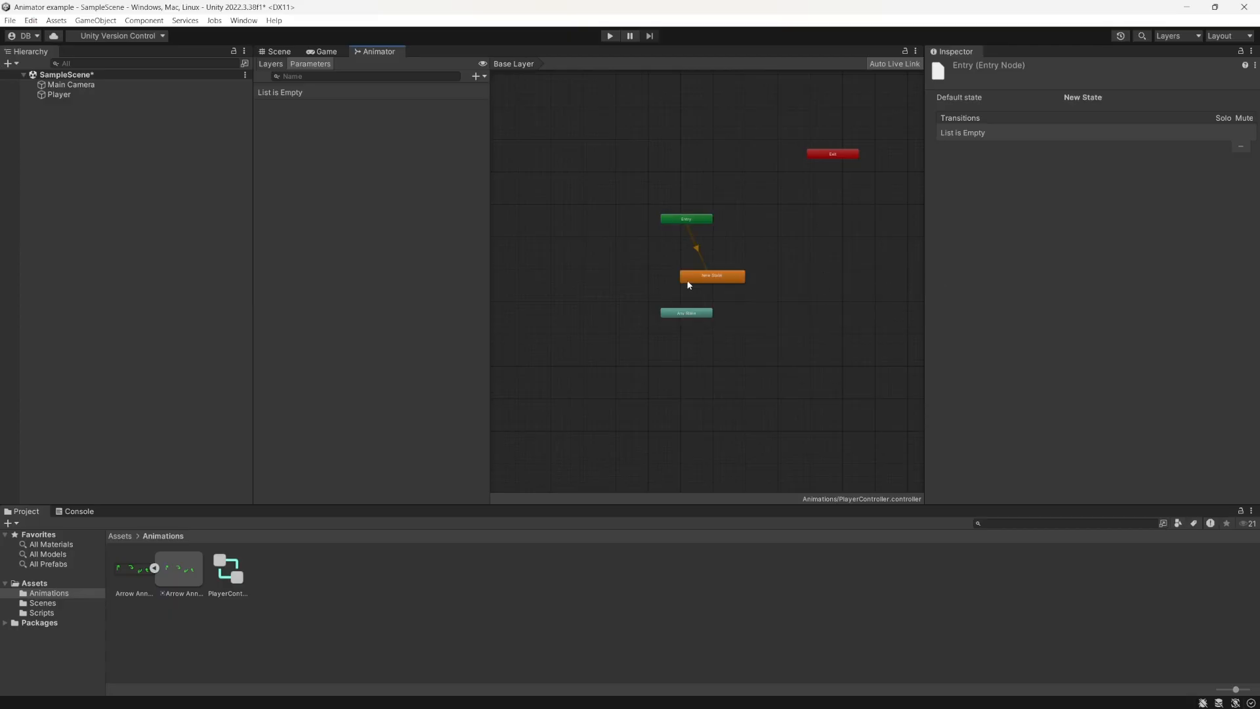
left_click_drag(700, 279, 676, 267)
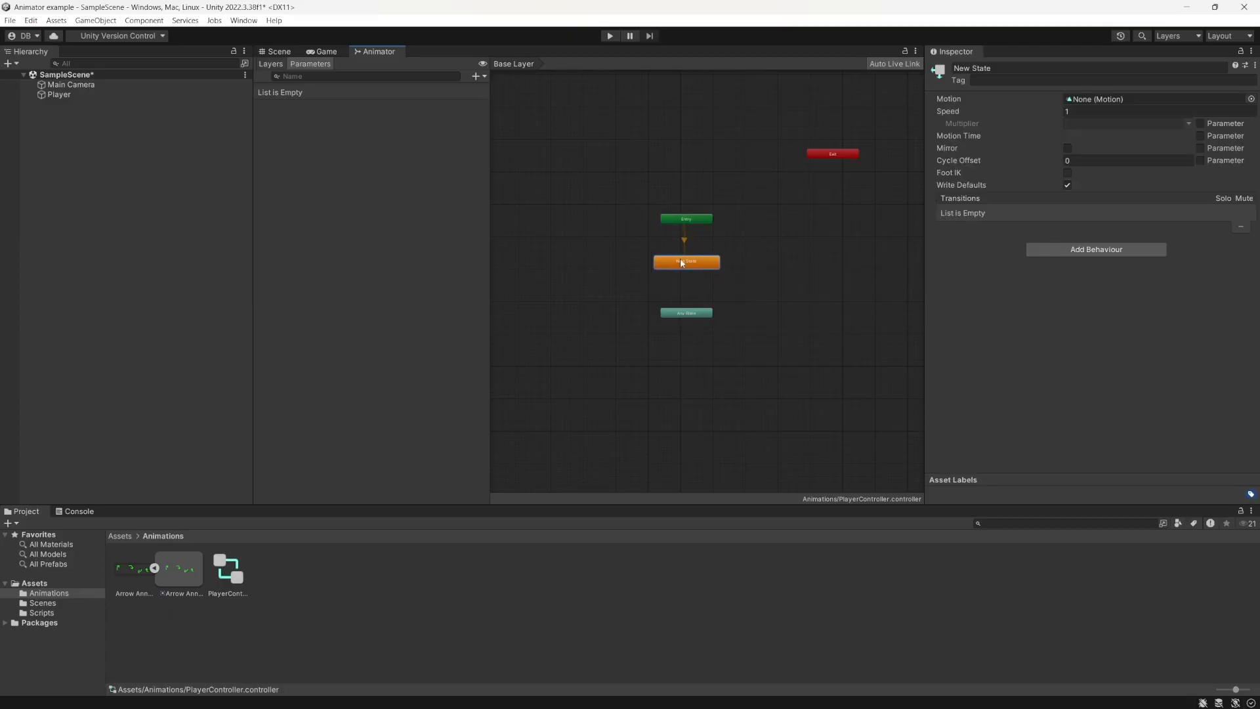
Rename the new state as Idle and check the Entry node's default state
left_click_drag(992, 68, 925, 67)
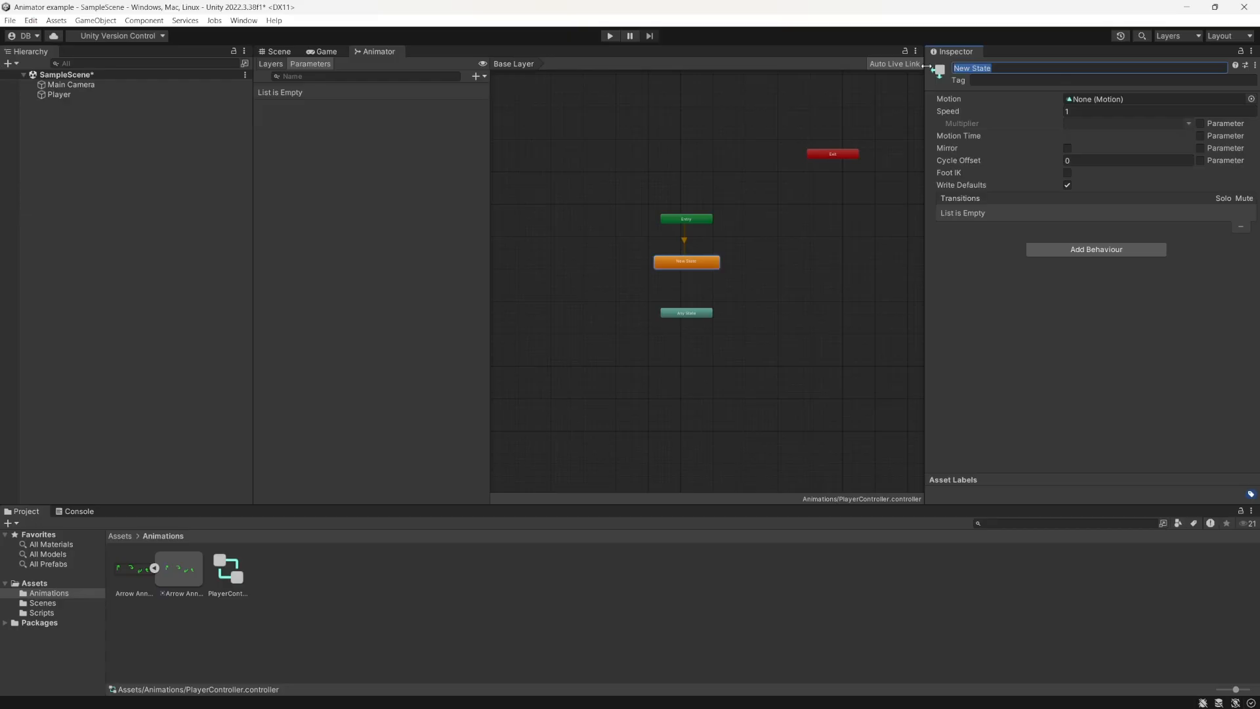
type("Idle")
left_click(765, 258)
left_click(686, 221)
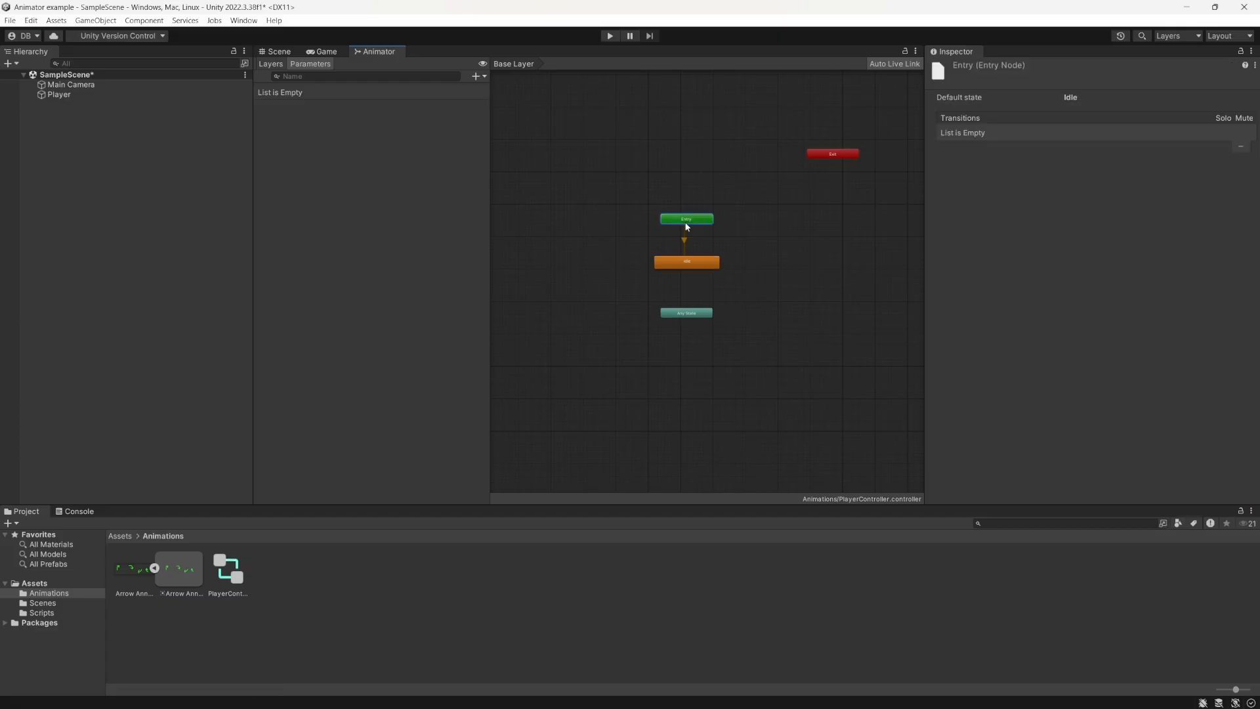
left_click(685, 264)
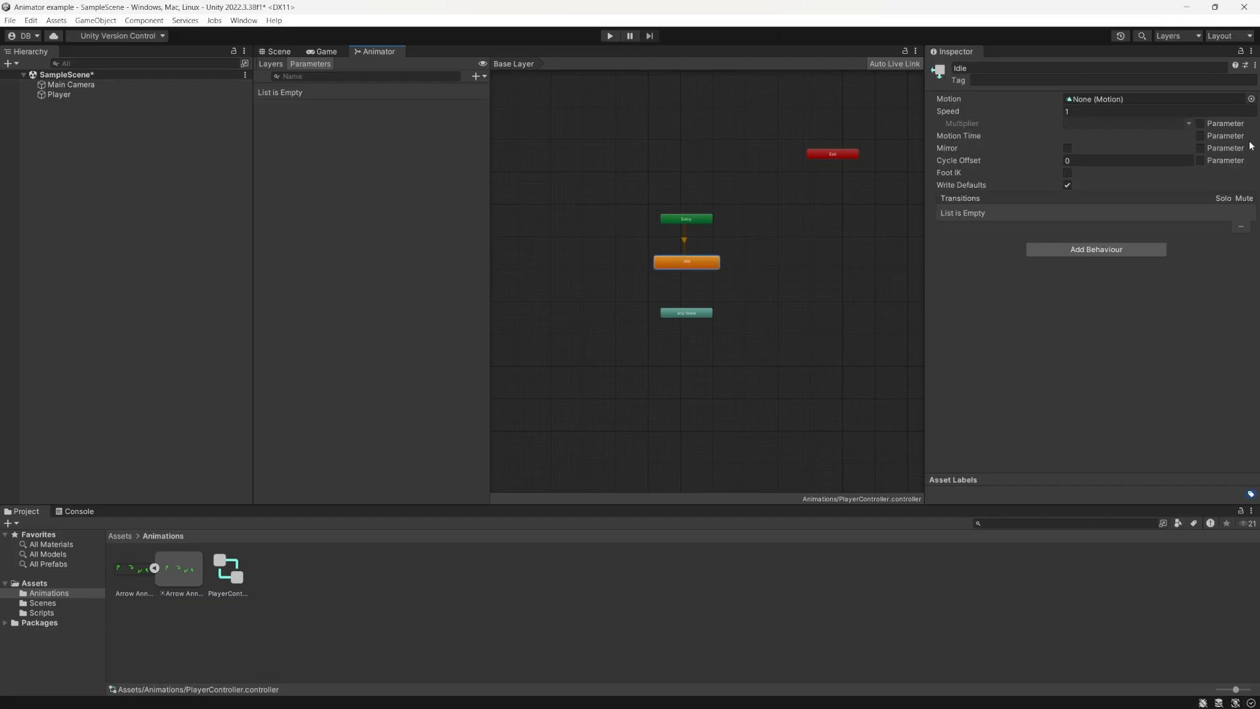
Review the controller assigned in the Player object's Animator component and view the PlayerController asset with its state graph
left_click(279, 52)
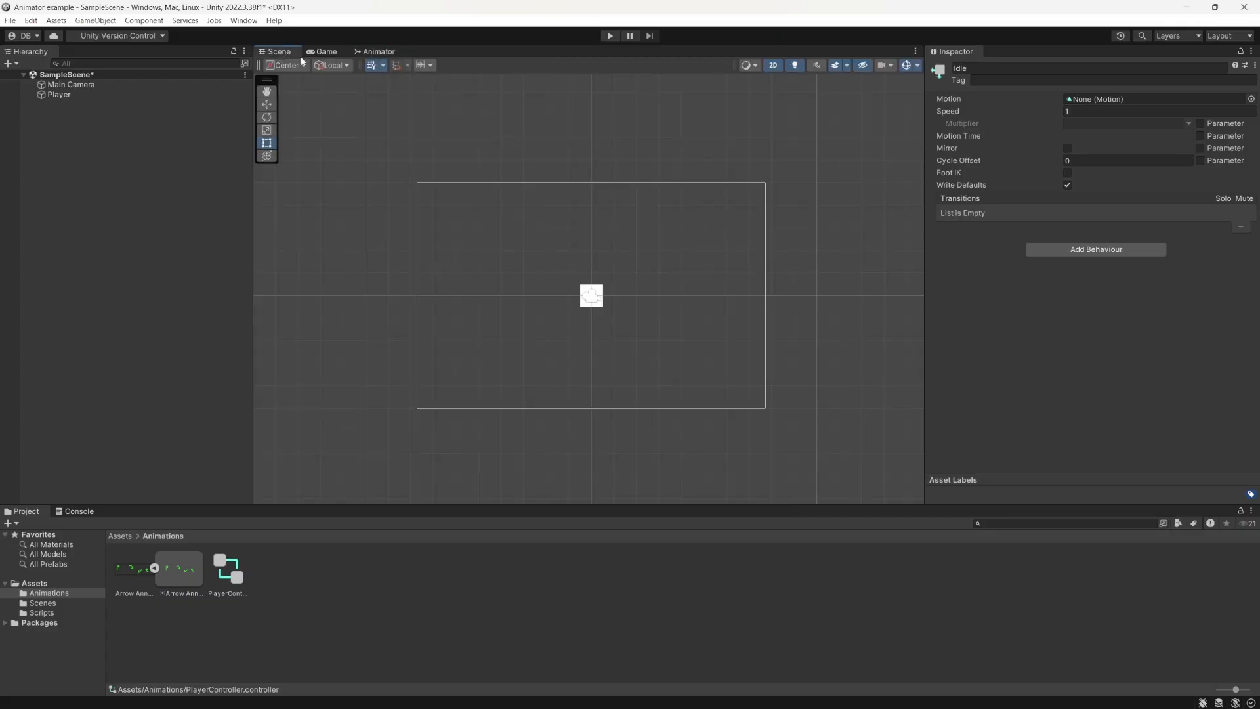
left_click(72, 95)
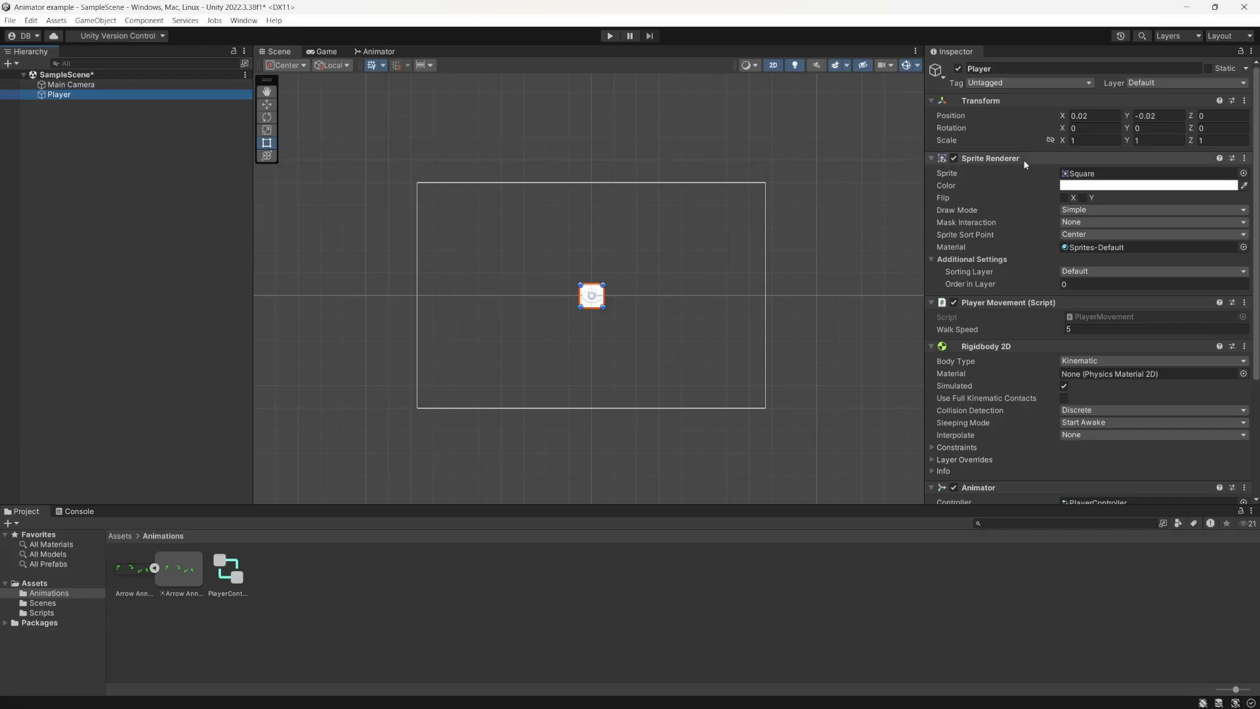
scroll(1111, 273, "down", 2)
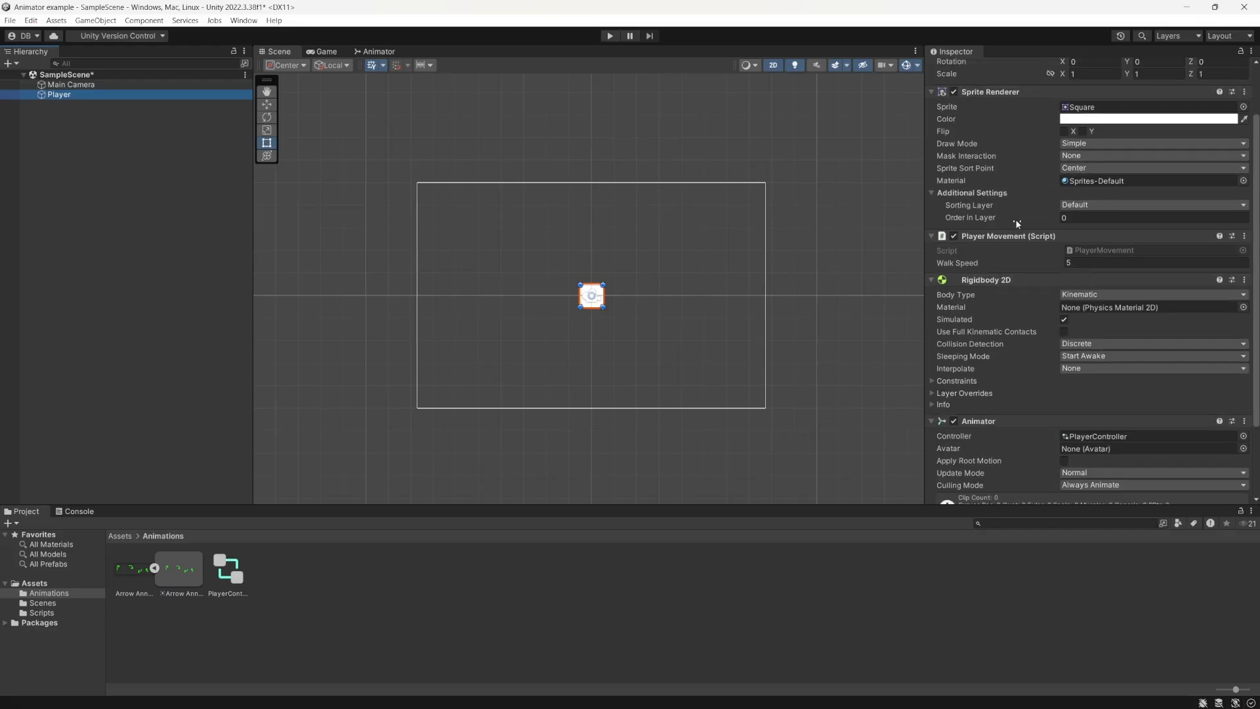
scroll(999, 239, "down", 3)
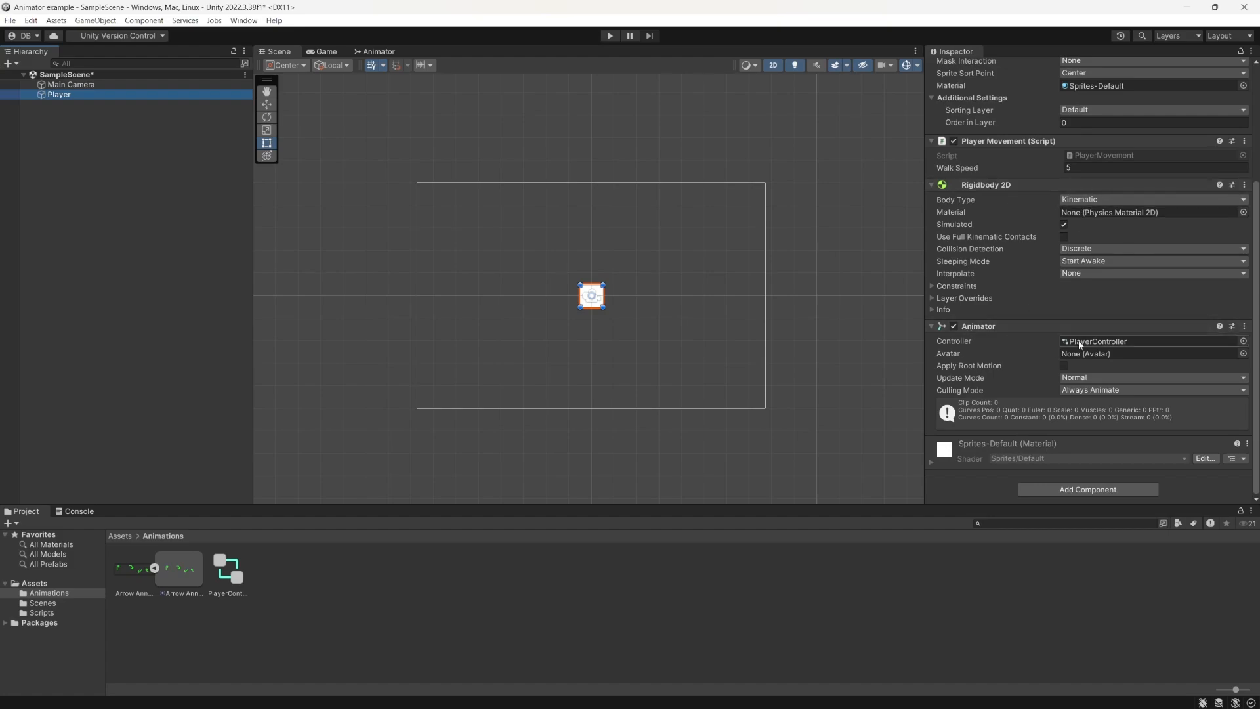
left_click(223, 572)
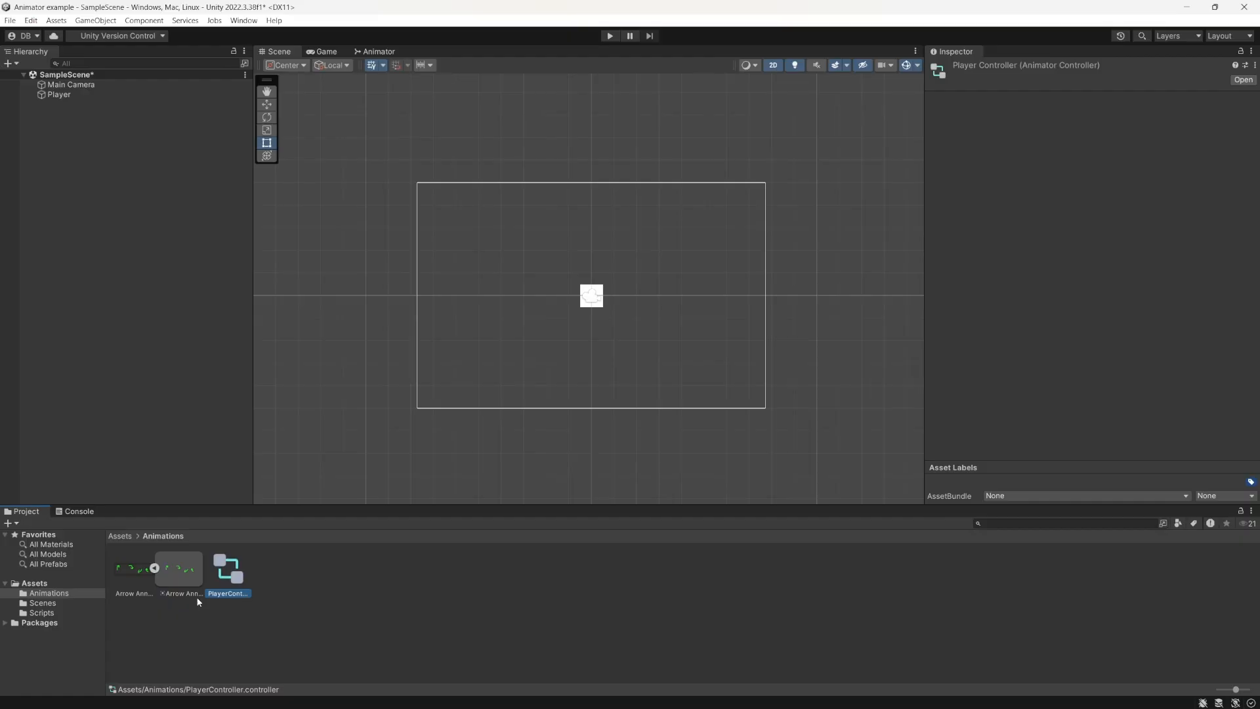
left_click(362, 52)
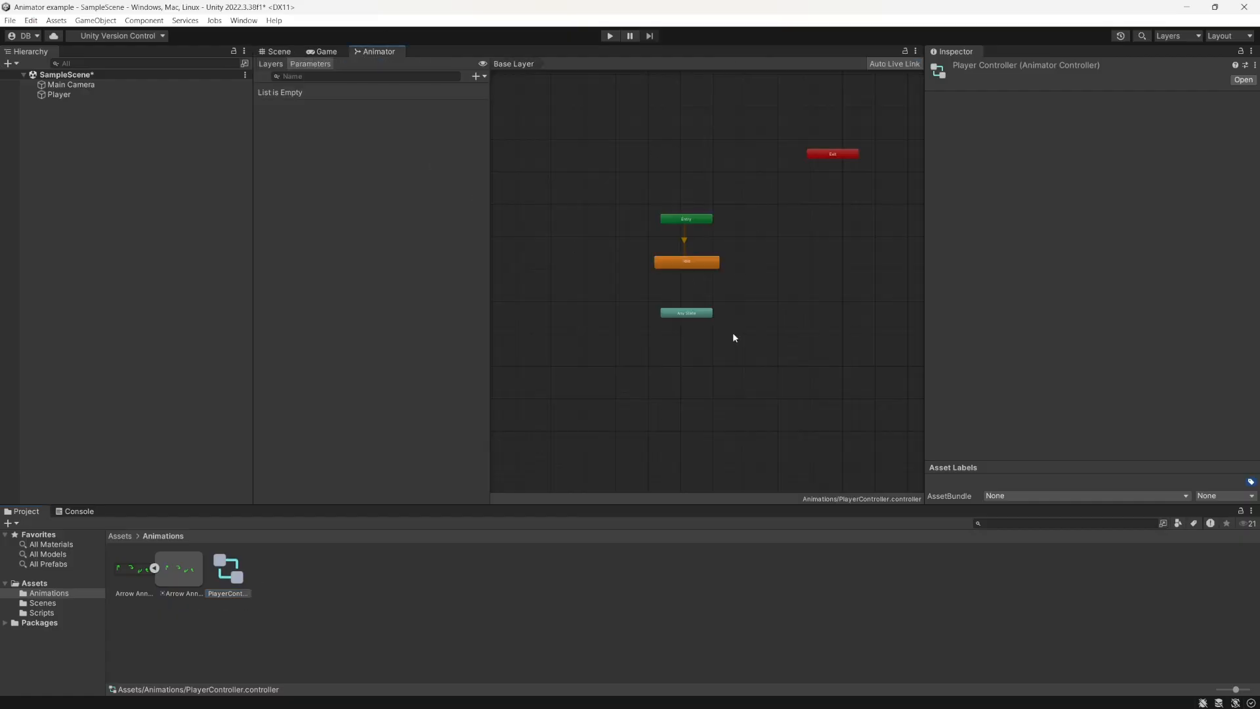
Run the scene, watch the Player's state machine in the Animator graph, and stop play mode
left_click(278, 52)
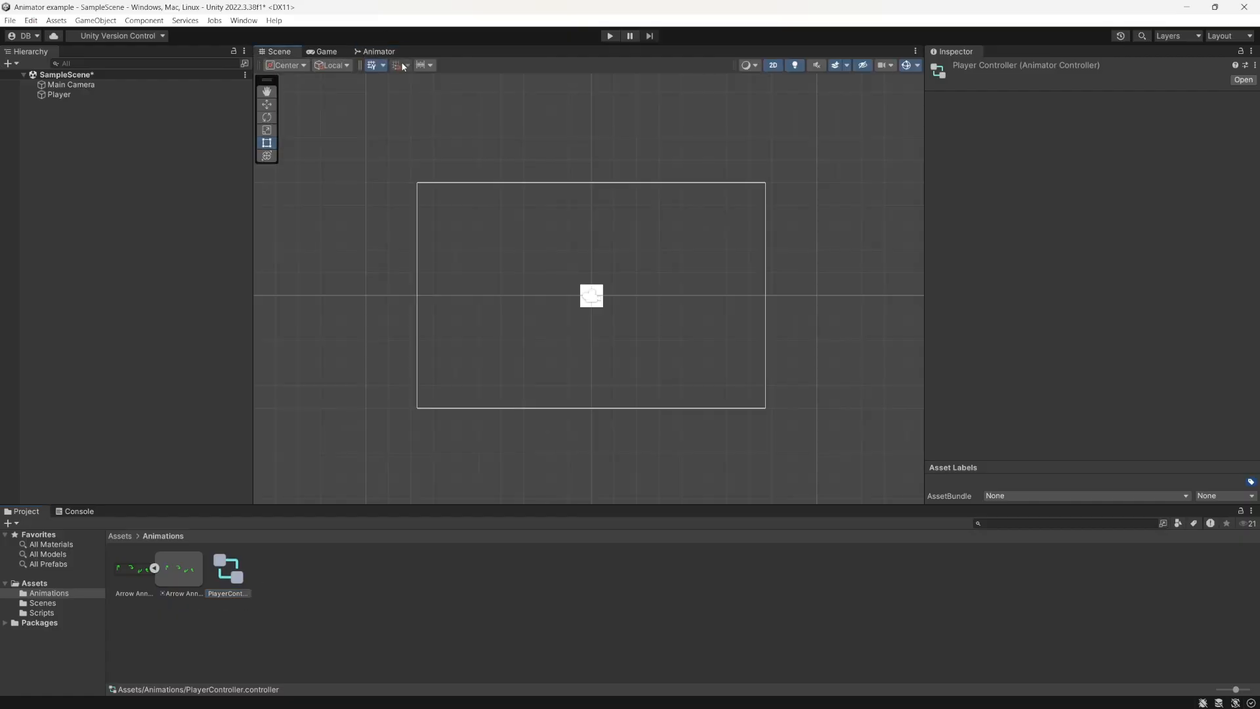
left_click(609, 35)
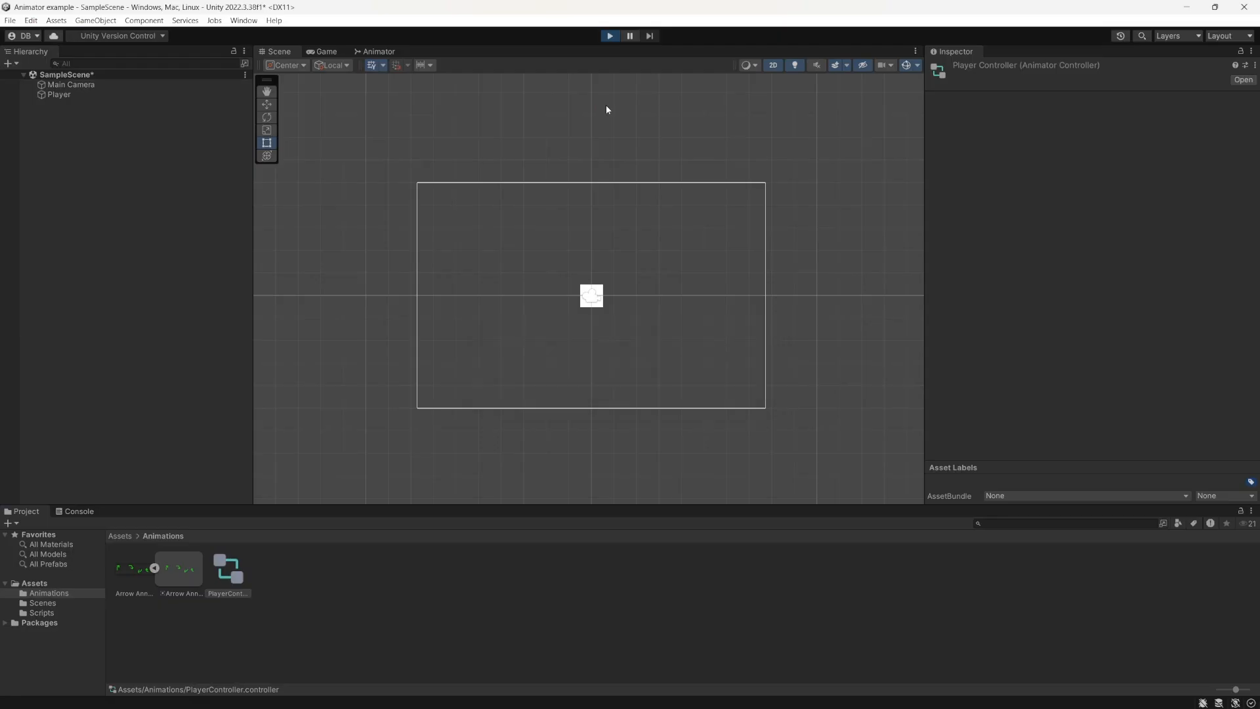
left_click(70, 93)
left_click(378, 51)
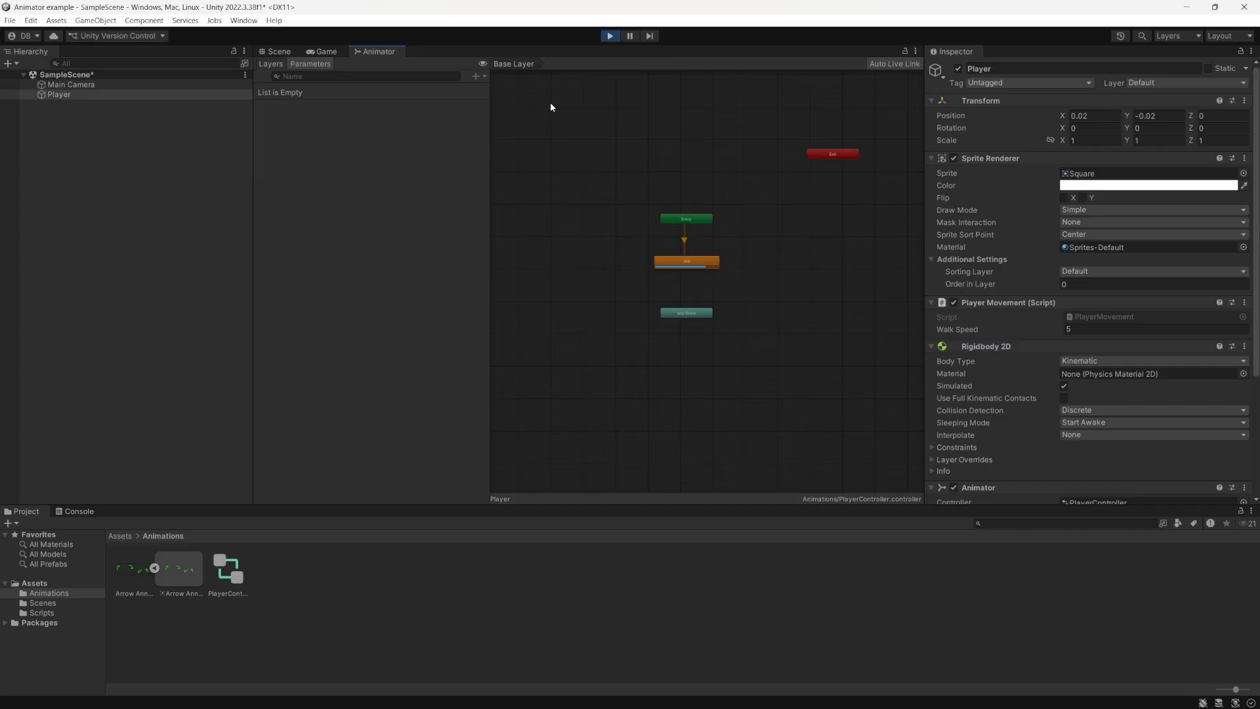
left_click(611, 37)
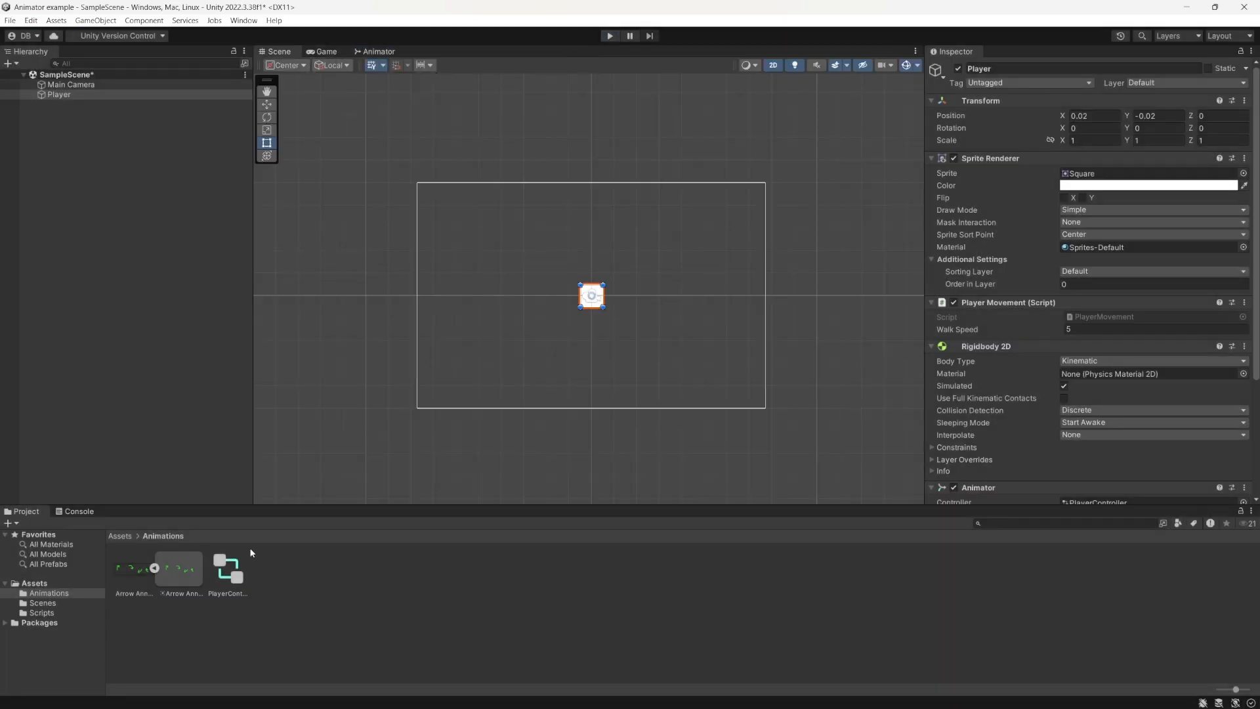
Set the Sprite Mode of the Arrow Annomation texture to Multiple and apply the import settings
left_click(136, 575)
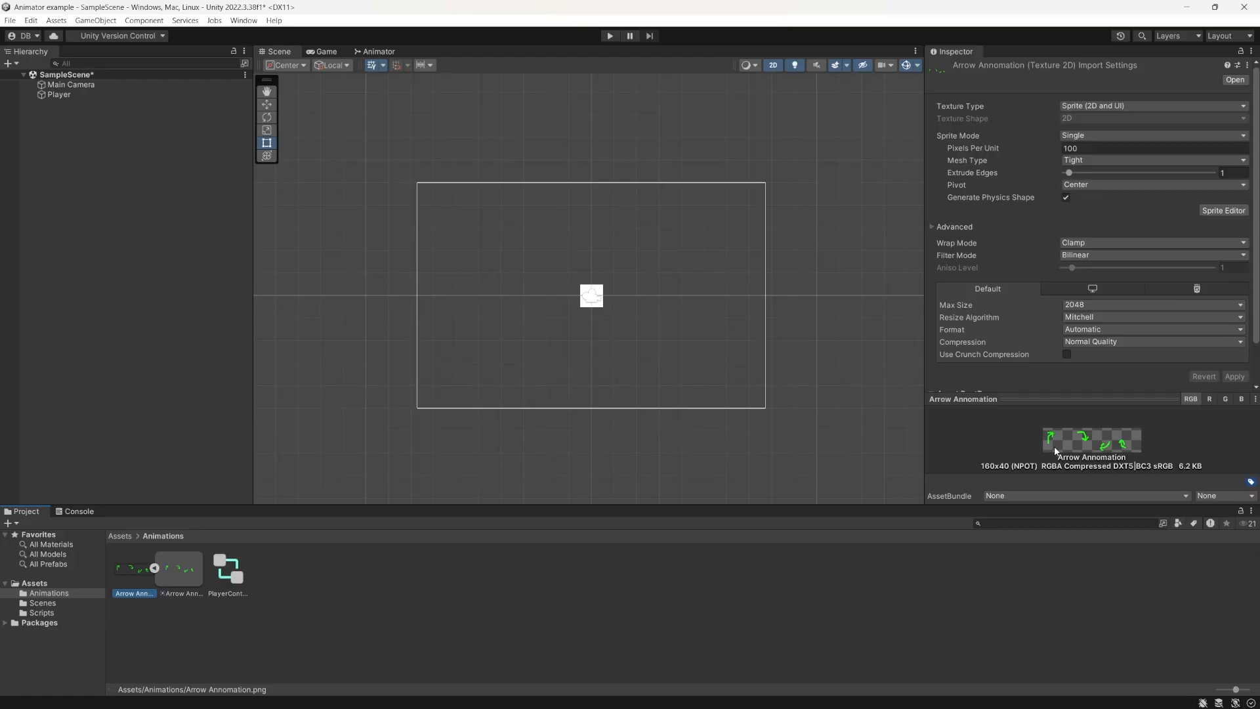
left_click(1072, 137)
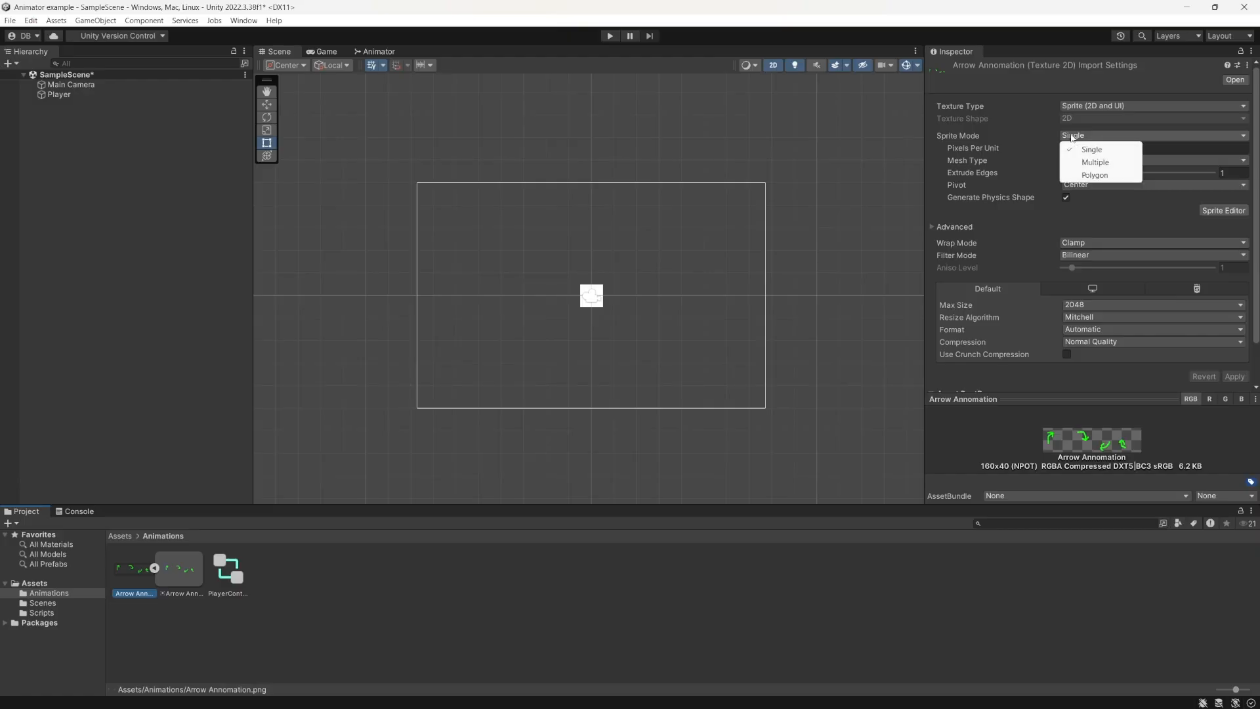
left_click(1092, 163)
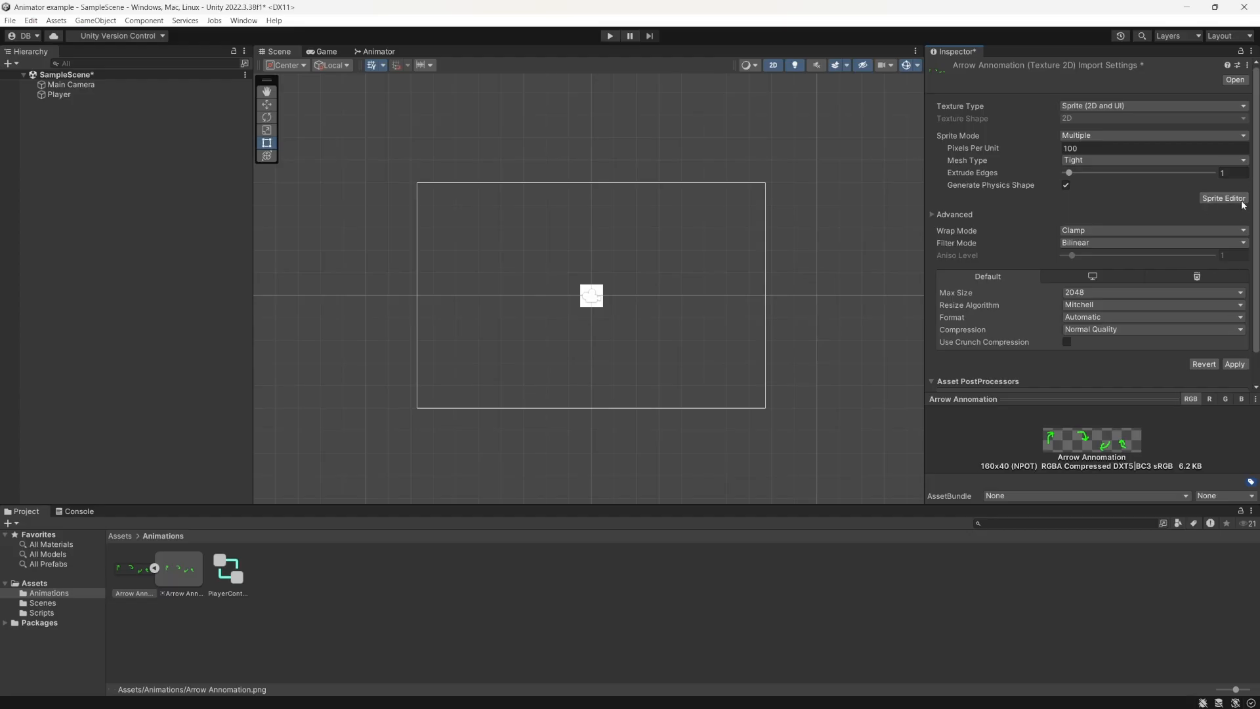
left_click(1234, 364)
Open the Arrow Annomation texture in the Sprite Editor and configure slicing as Grid By Cell Count with 4 columns and 1 row
left_click(1219, 200)
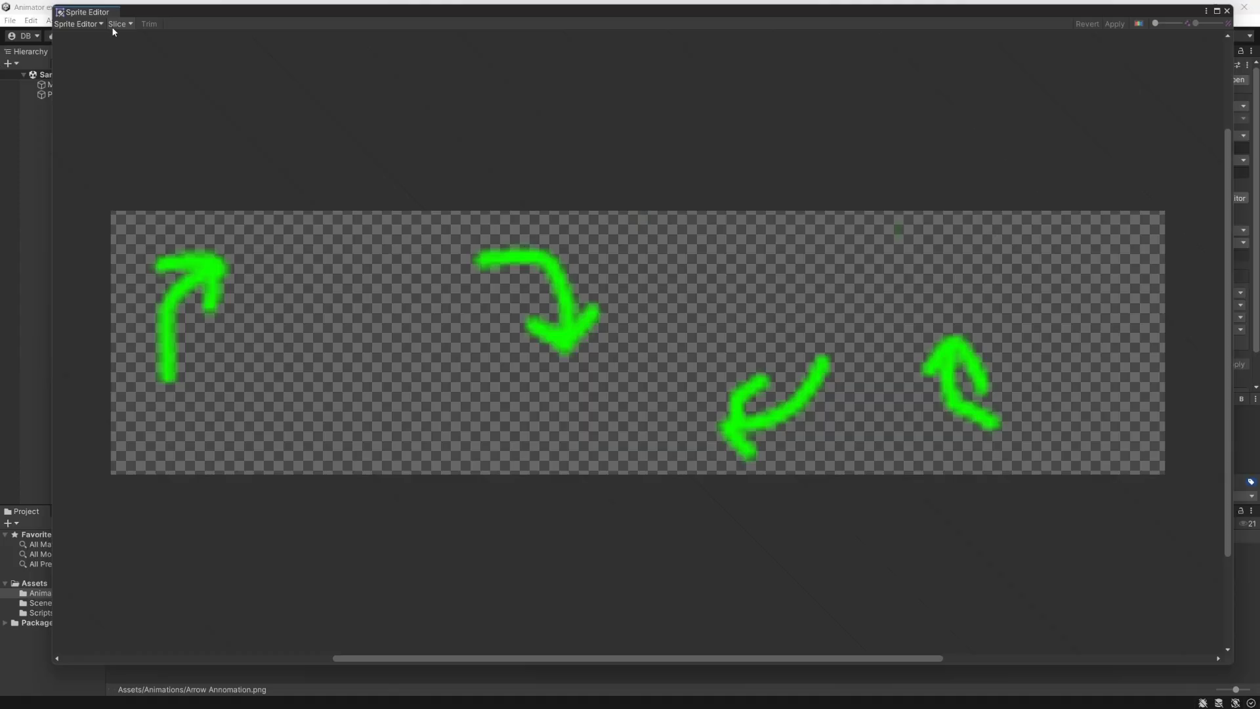
left_click(78, 24)
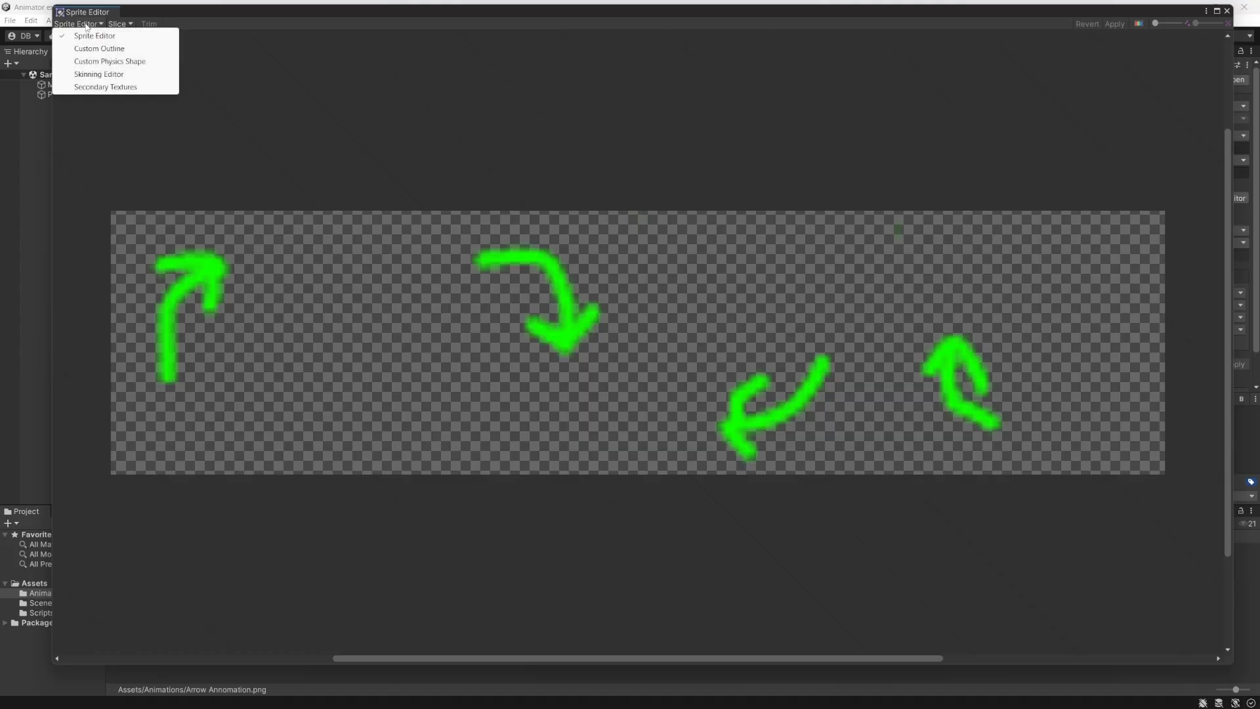
left_click(120, 23)
left_click(120, 23)
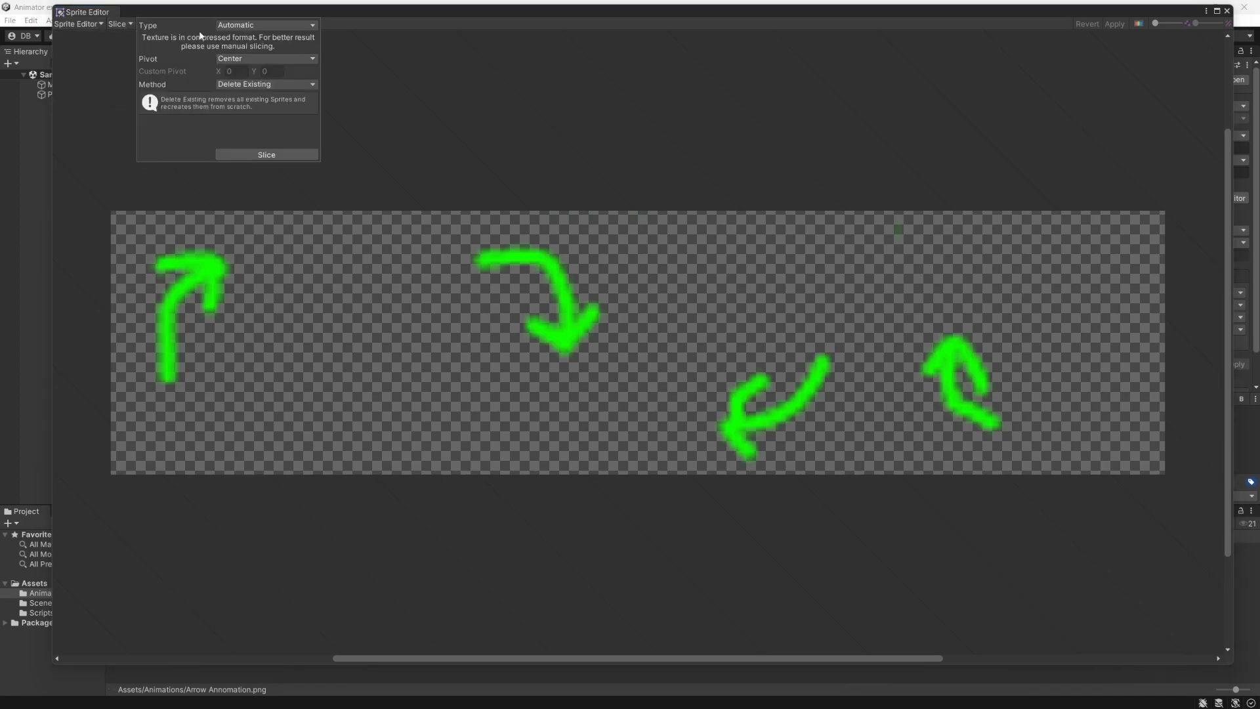
left_click(229, 28)
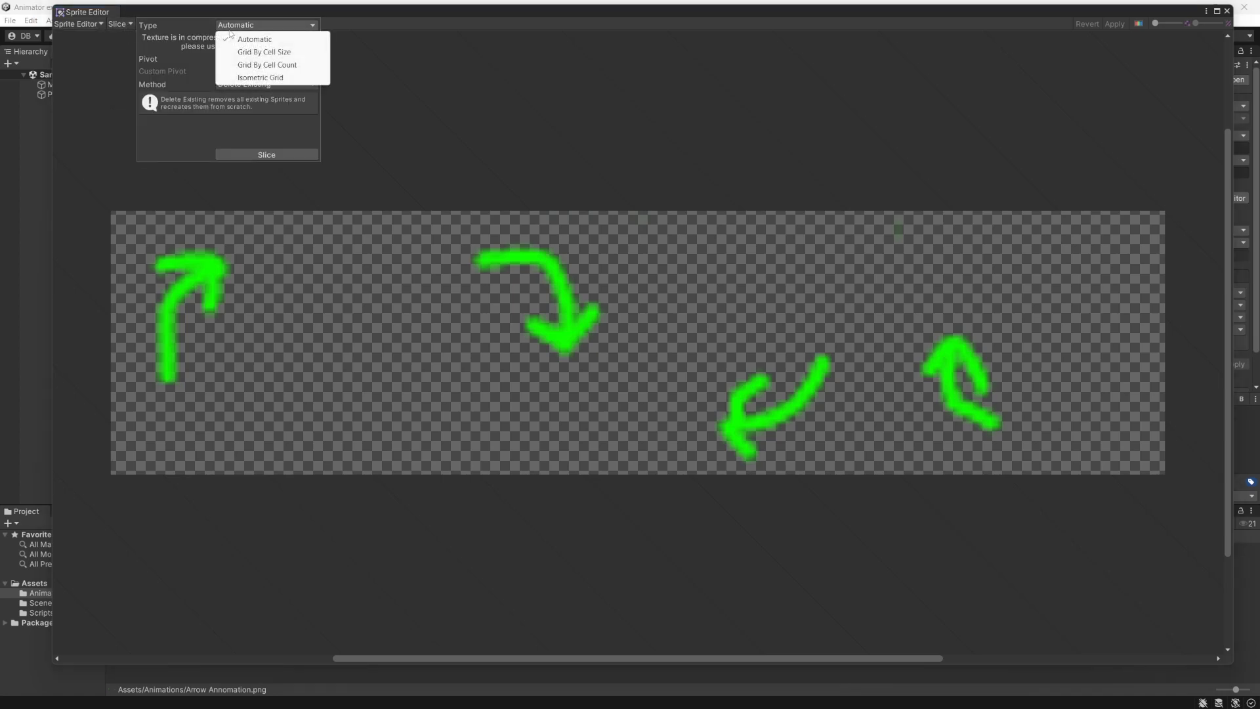
left_click(270, 64)
left_click(253, 38)
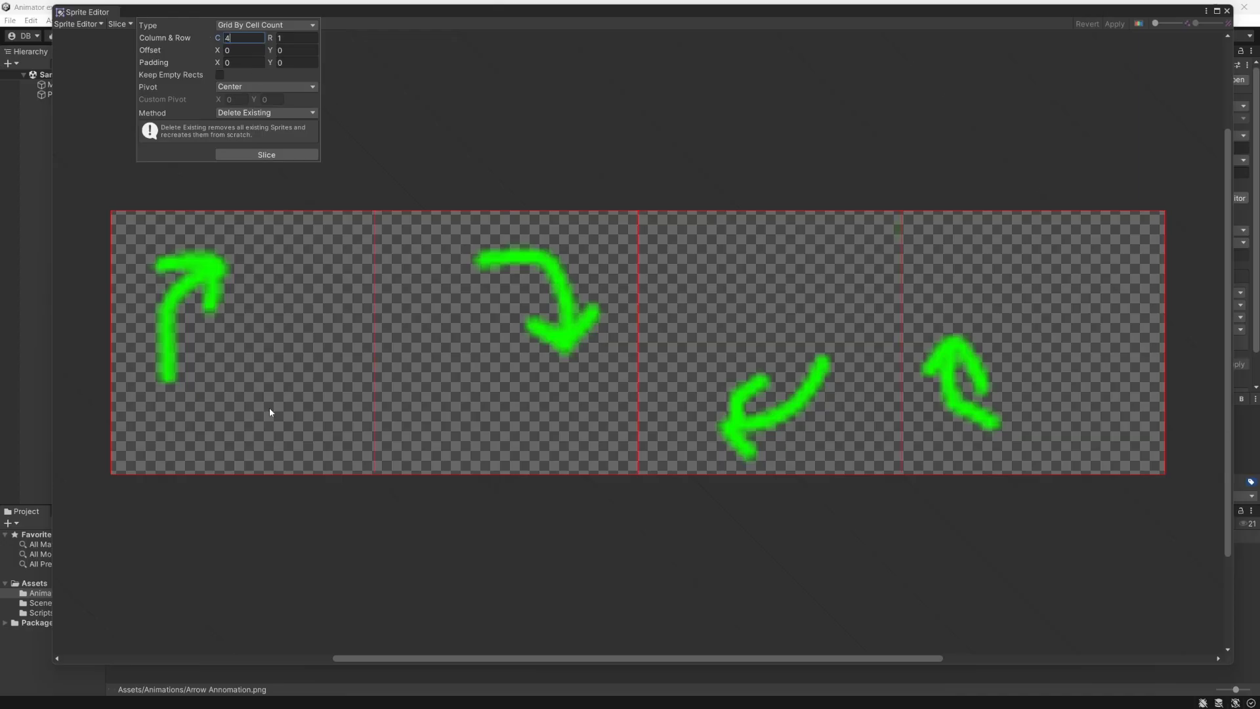
type("4")
left_click(290, 38)
Slice the arrow sprite sheet by the grid with Keep Empty Rects off, and apply the changes
left_click(220, 75)
left_click(221, 77)
left_click(266, 155)
left_click(1109, 25)
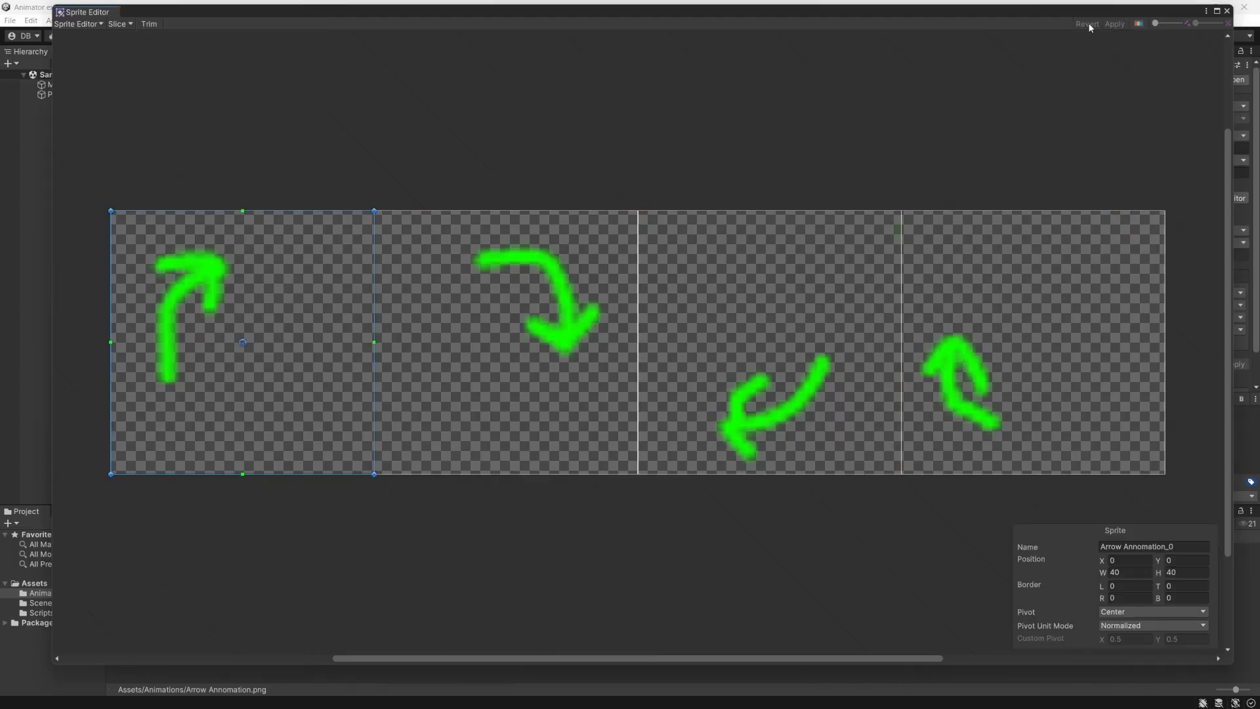
Close the Sprite Editor and inspect the individual arrow sprites sliced from the Arrow Annomation sheet
left_click(1226, 12)
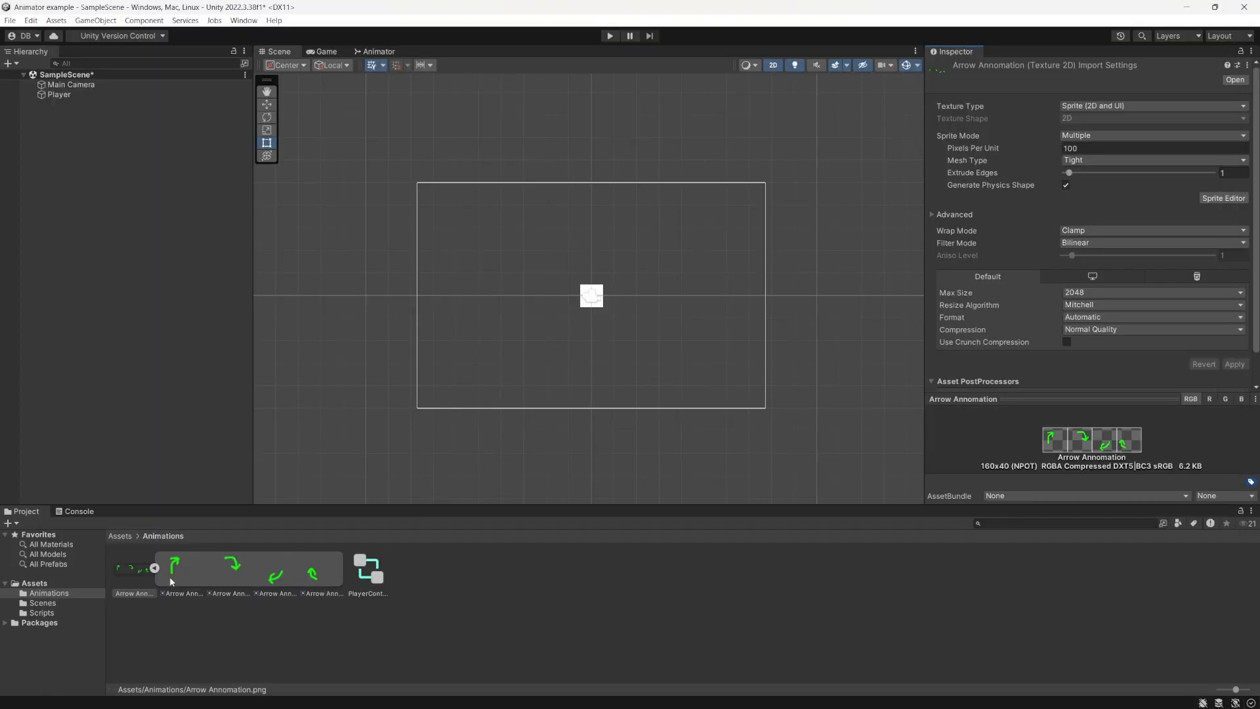
left_click(191, 576)
left_click(233, 574)
left_click(292, 573)
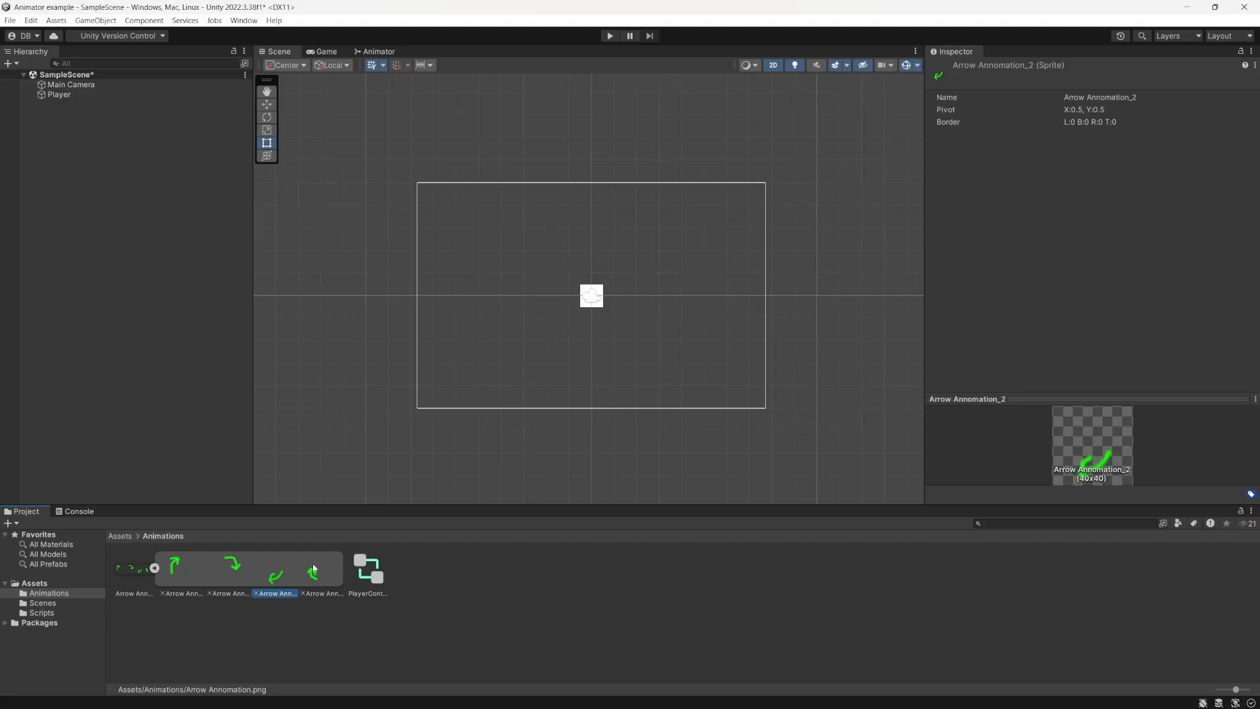
left_click(313, 568)
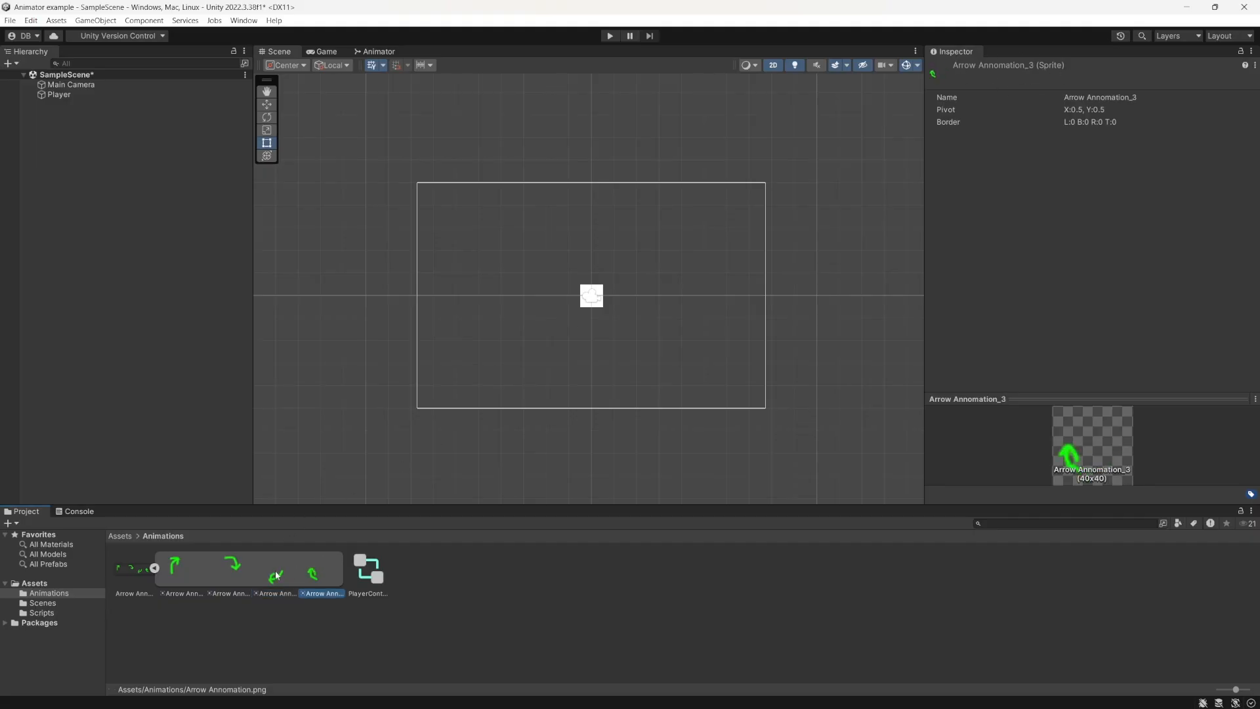
key("Left")
key("Left")
key("Left")
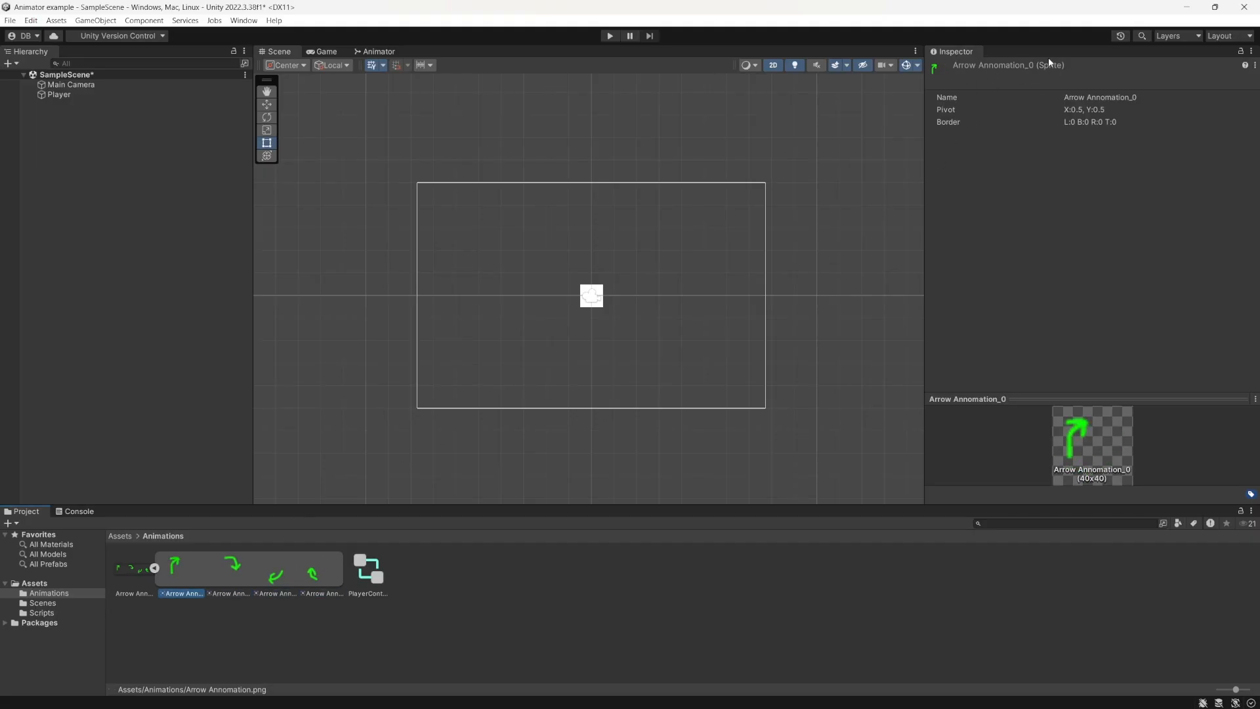
Place the Arrow Annomation sprite sheet in the scene and save the resulting animation clip as ArrowCycle
left_click(125, 578)
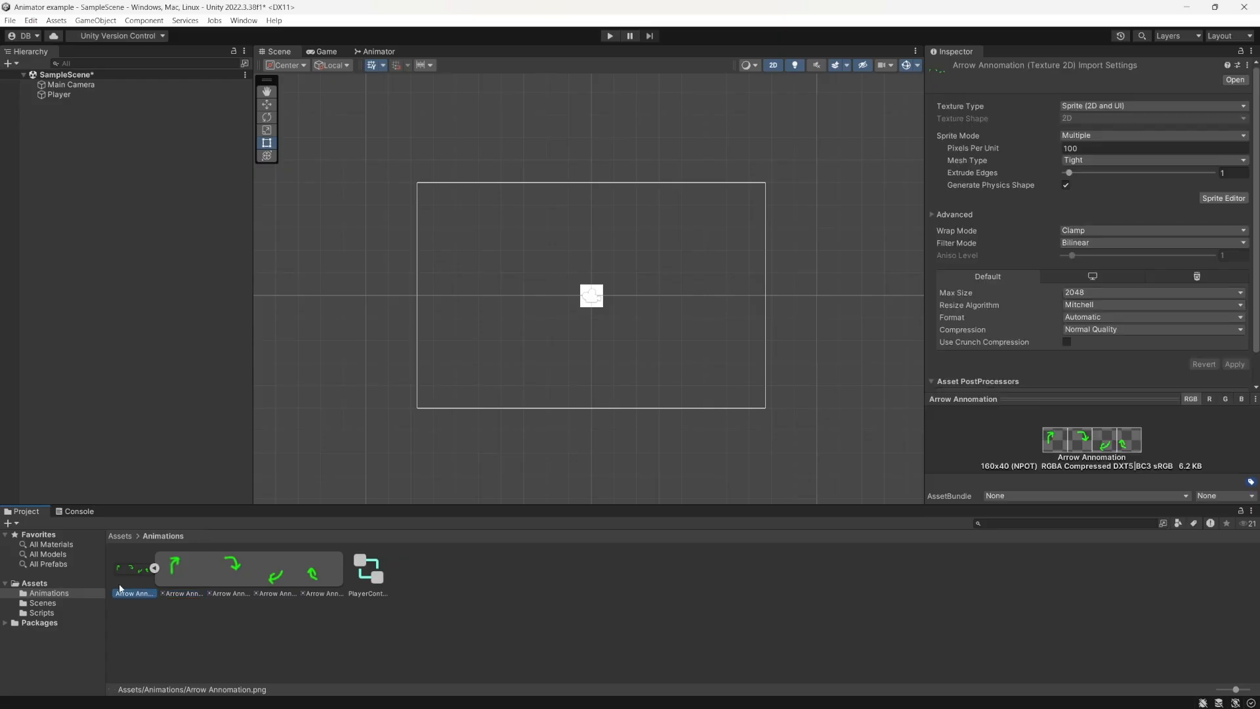
left_click_drag(123, 577, 518, 319)
left_click(152, 290)
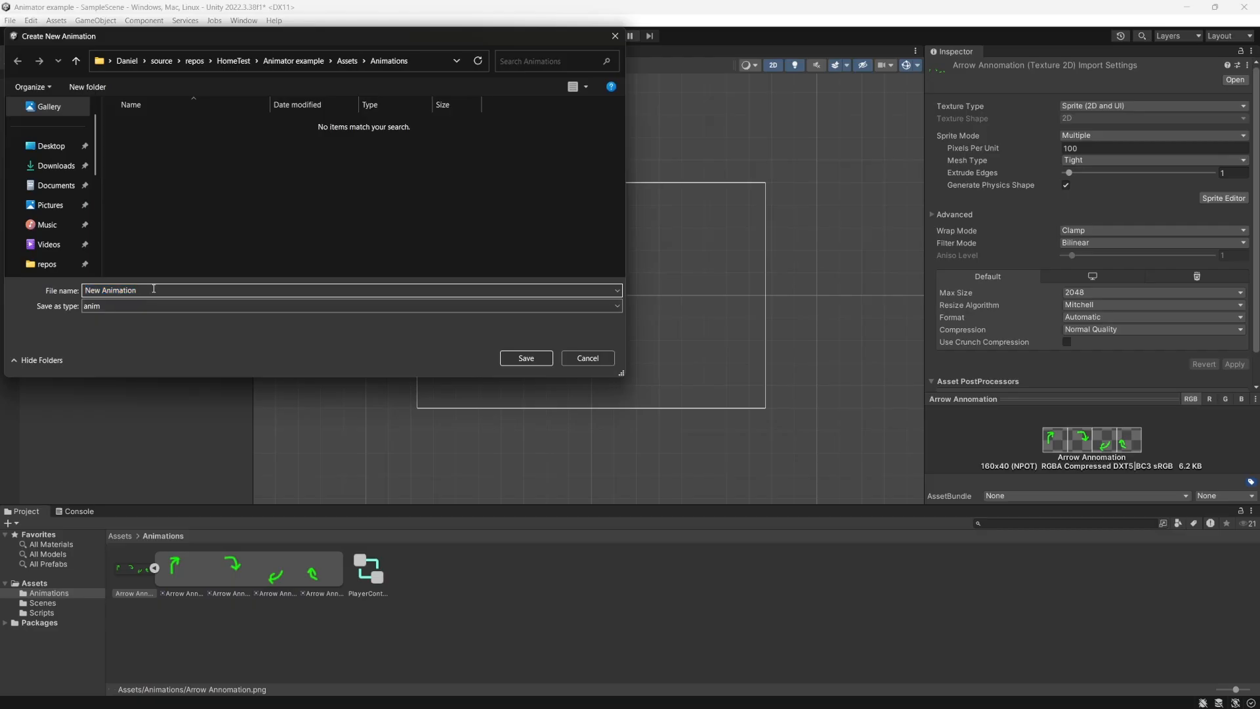
left_click_drag(149, 290, 84, 292)
type("ArrowCycle")
key("Return")
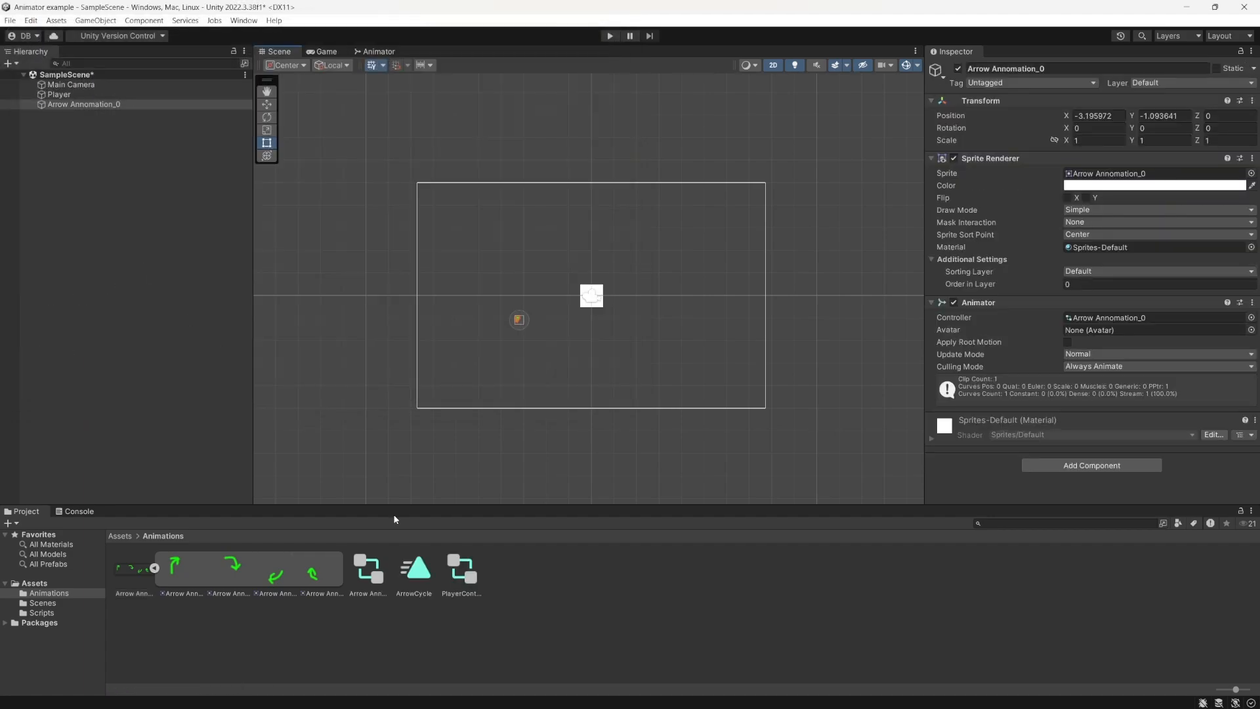
View the ArrowCycle clip's properties and delete the Arrow Annomation_0 animator controller from the Animations folder
left_click(413, 570)
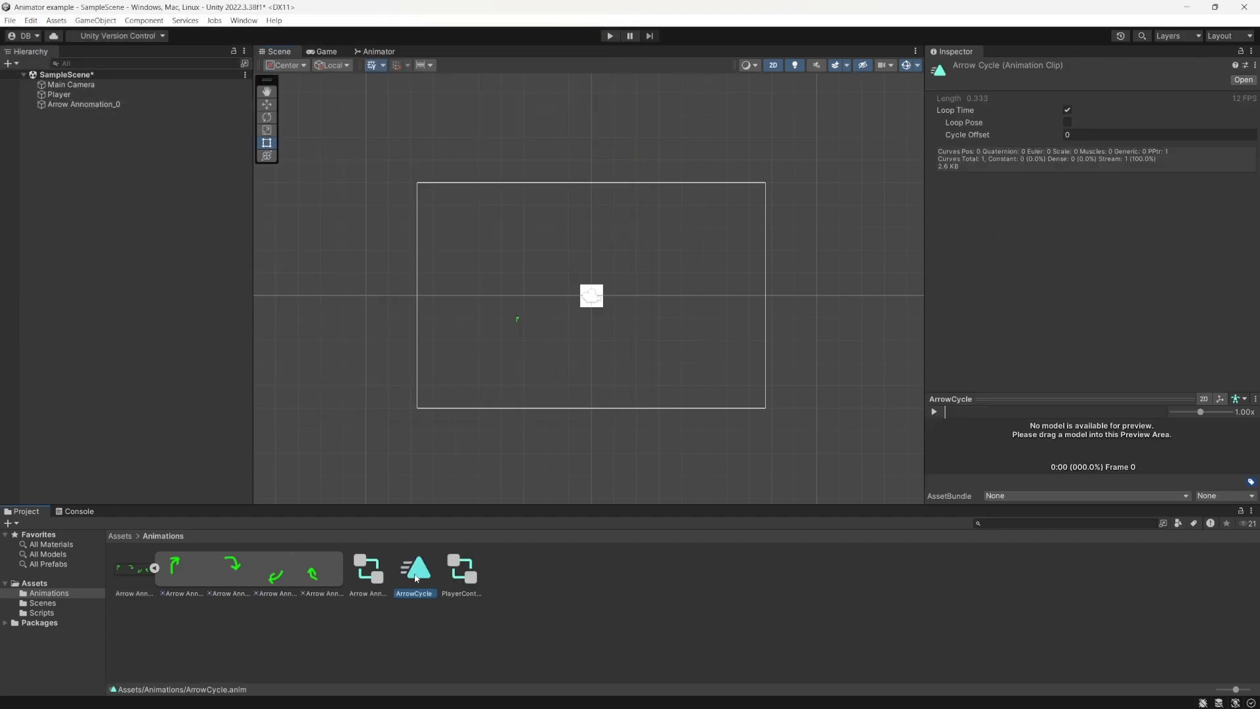
left_click(375, 568)
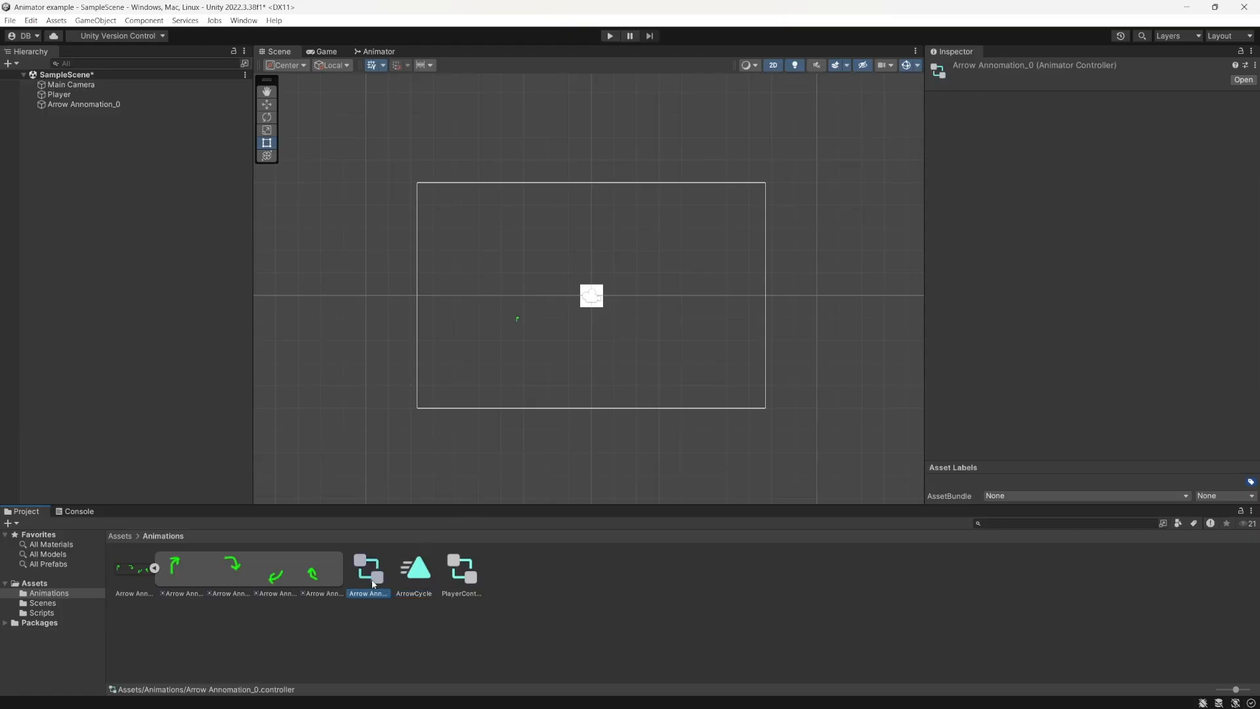
key("Delete")
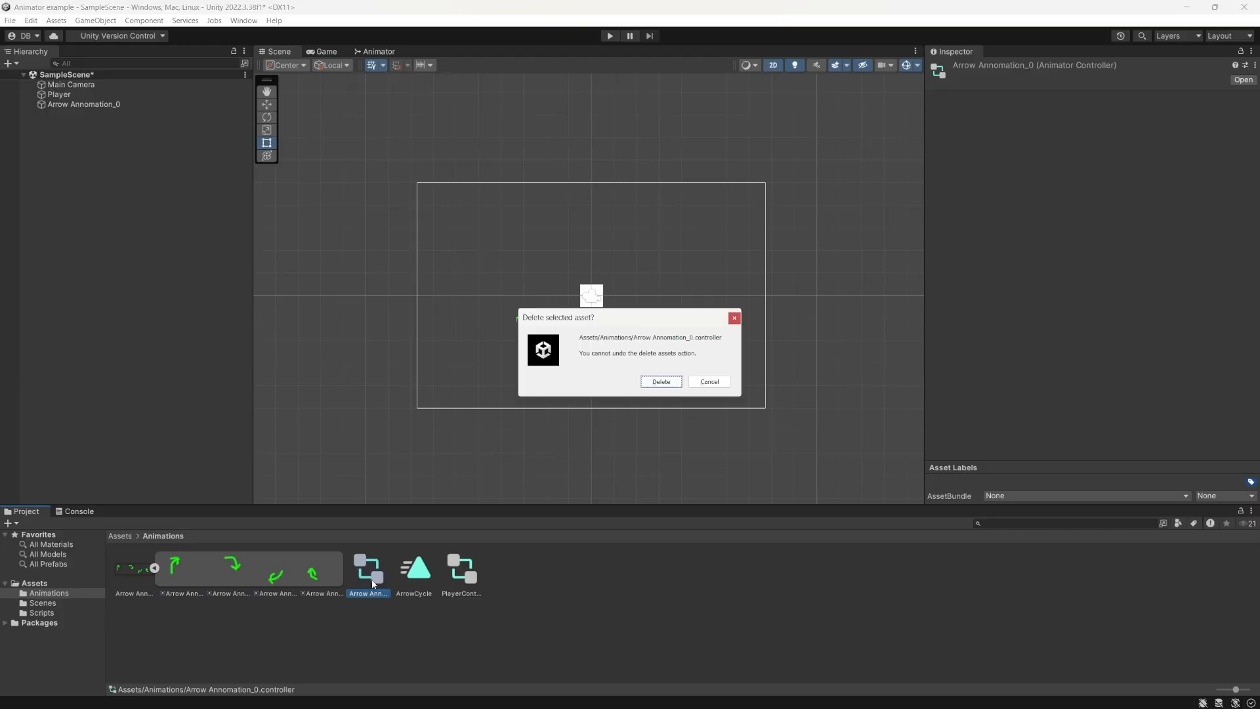
left_click(659, 381)
Delete the Arrow Annomation_0 object from the scene
left_click(79, 105)
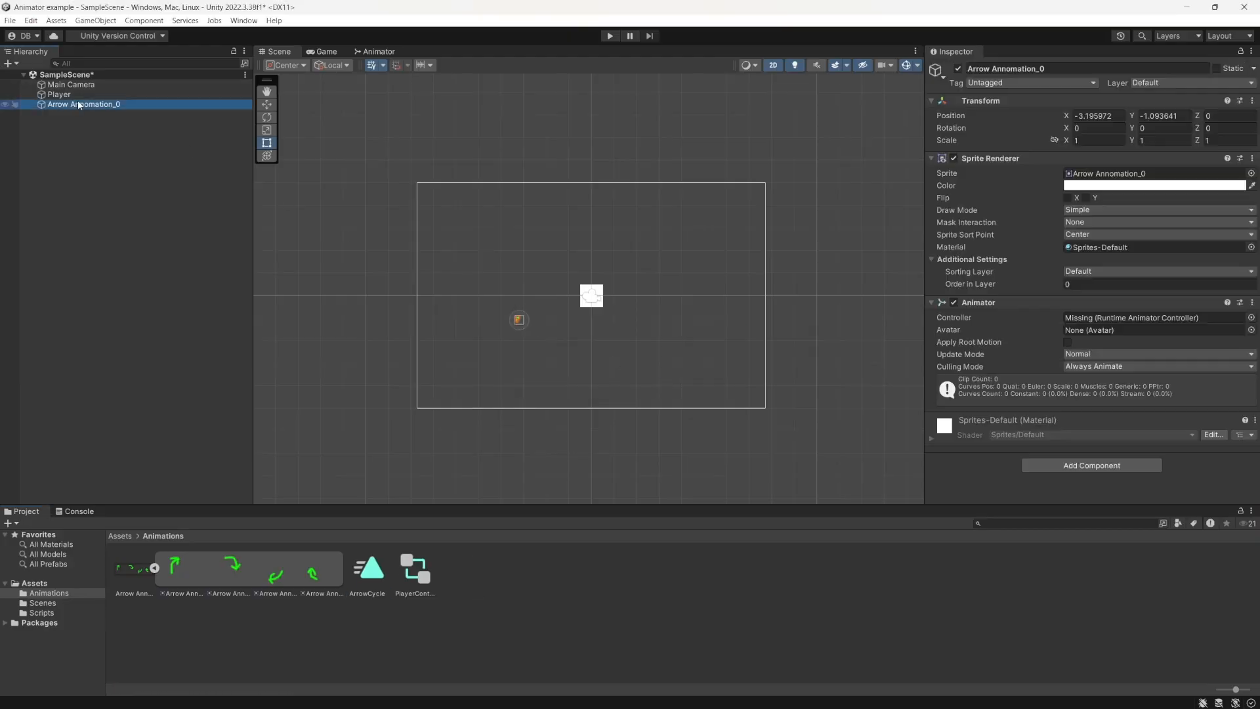
left_click(175, 574)
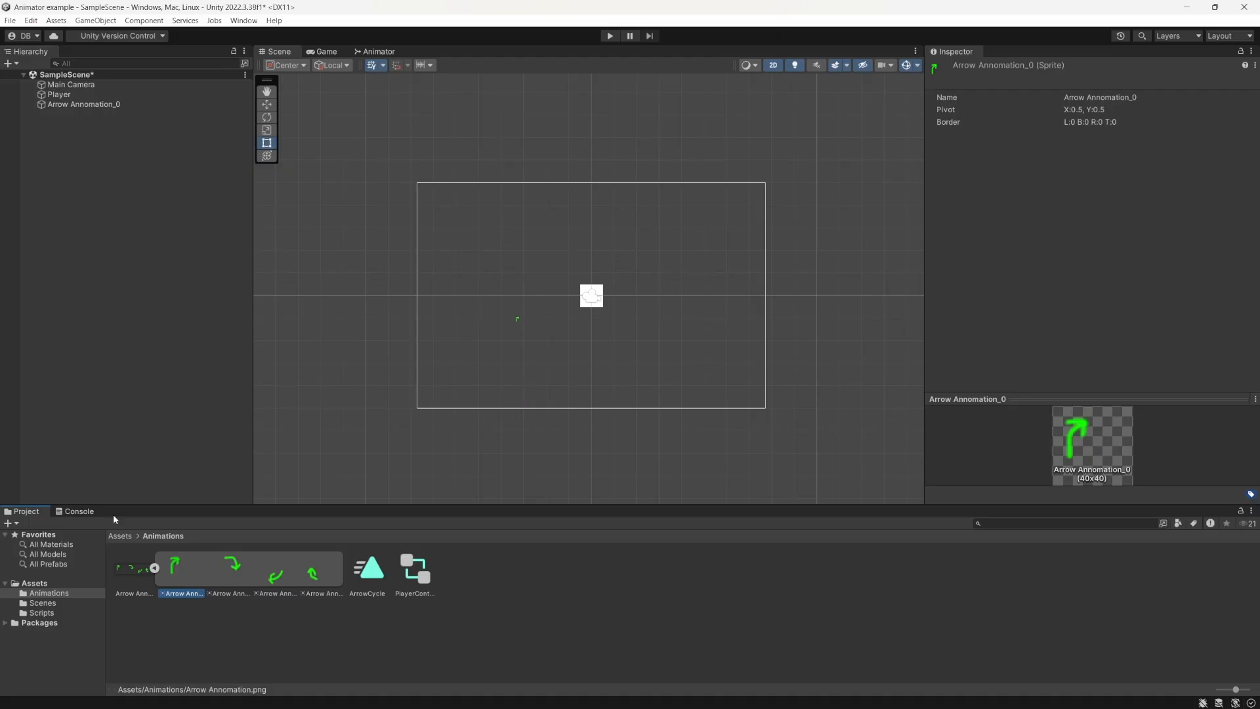
left_click(79, 104)
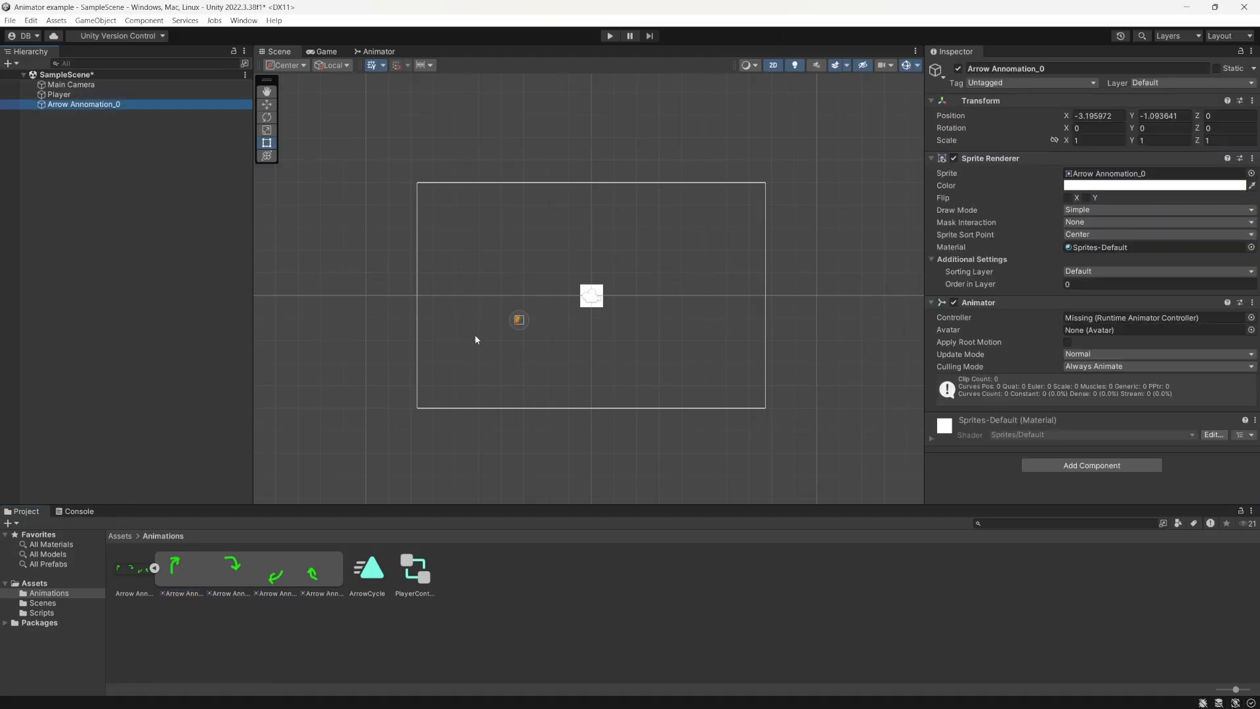
key("Delete")
Shift the Any State node slightly down in the PlayerController graph and add an empty state beside it
left_click(374, 577)
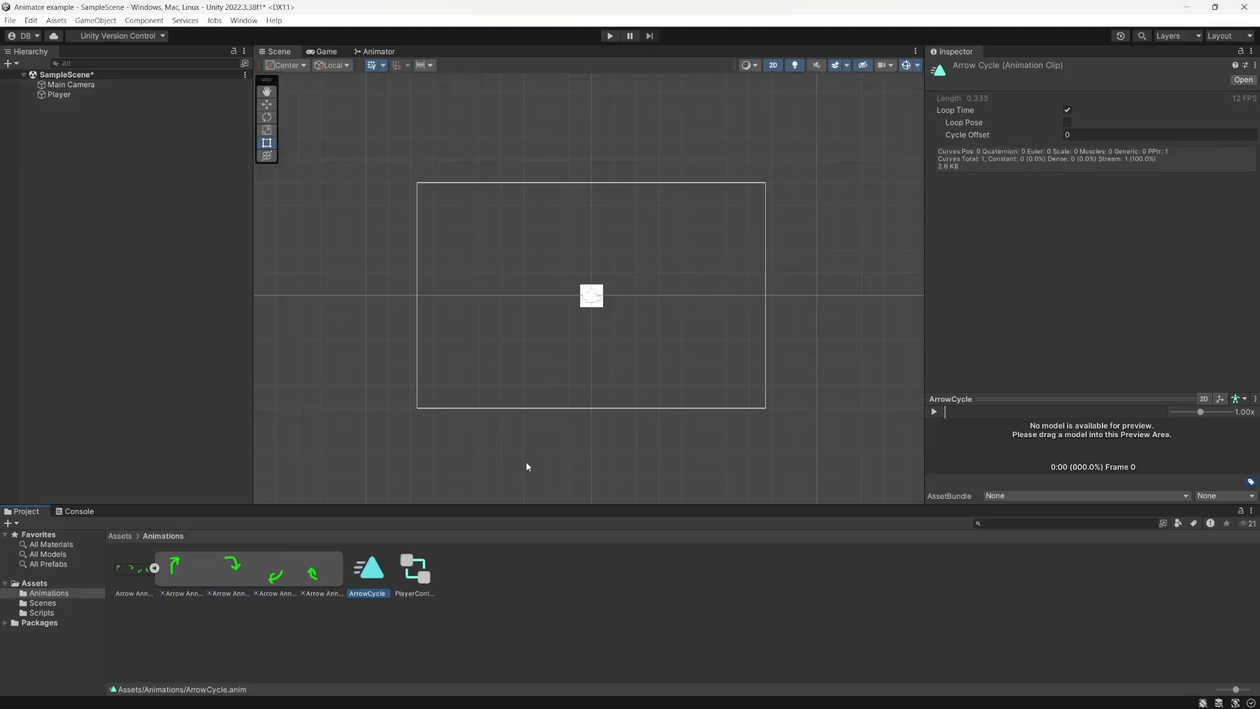
double_click(401, 582)
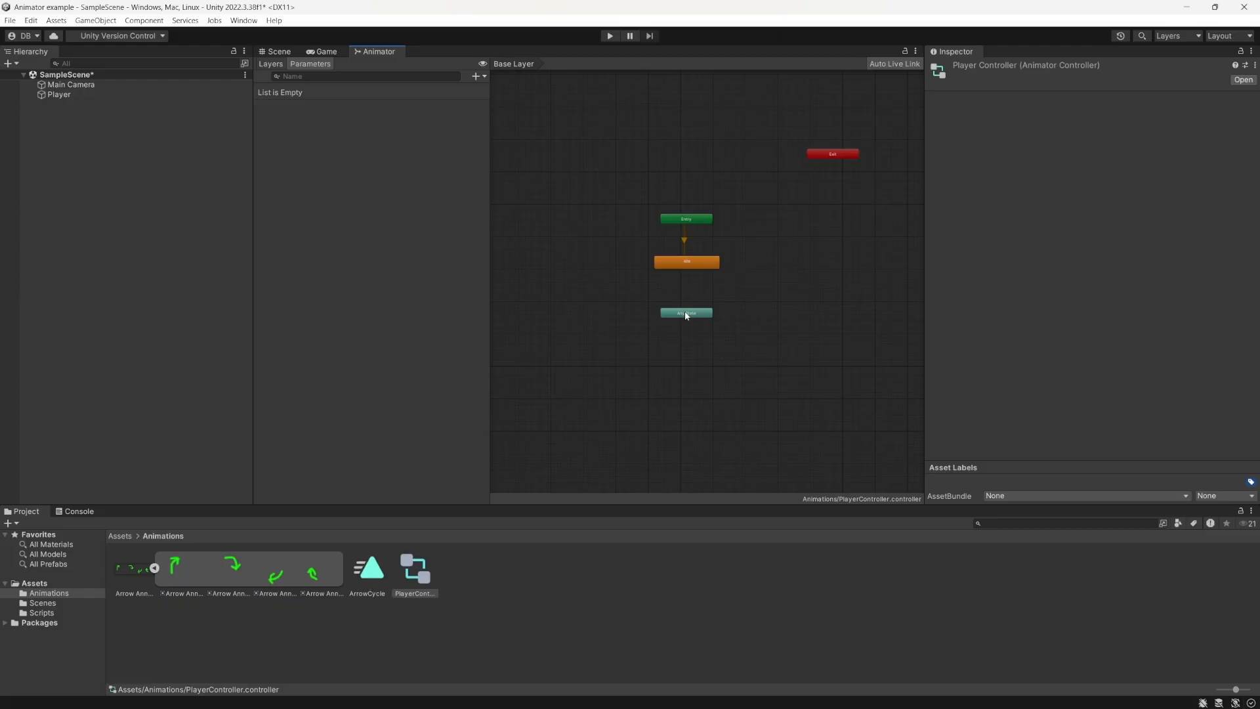
left_click_drag(686, 313, 687, 327)
right_click(694, 287)
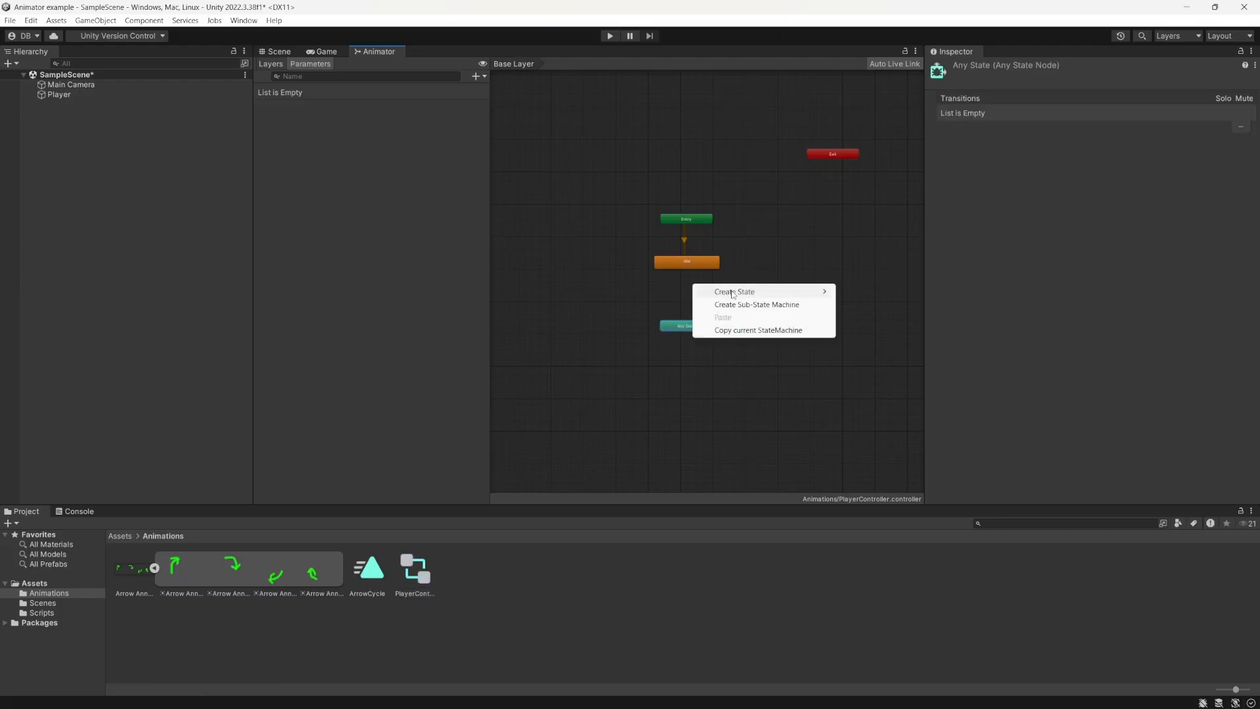
mouse_move(807, 291)
left_click(881, 294)
left_click_drag(724, 290, 817, 324)
Rename the new empty state as PlayerWalkDown
left_click(1017, 67)
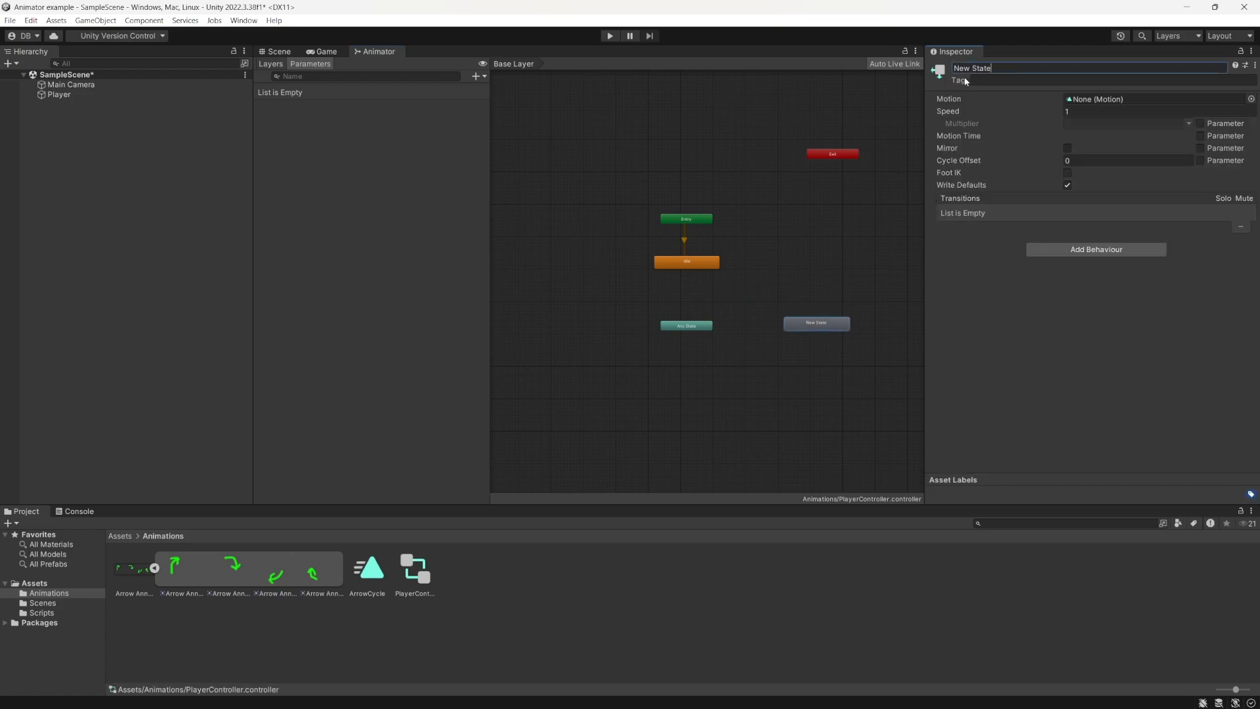
type("PLaY")
key("BackSpace")
key("BackSpace")
key("BackSpace")
type("LAYER")
key("BackSpace")
key("BackSpace")
key("BackSpace")
key("BackSpace")
key("BackSpace")
type(";")
type("at")
key("BackSpace")
type("yerWalkDown")
Assign the ArrowCycle clip as the Motion of PlayerWalkDown and place the state below Any State
left_click_drag(367, 569, 1113, 100)
left_click_drag(838, 333, 704, 383)
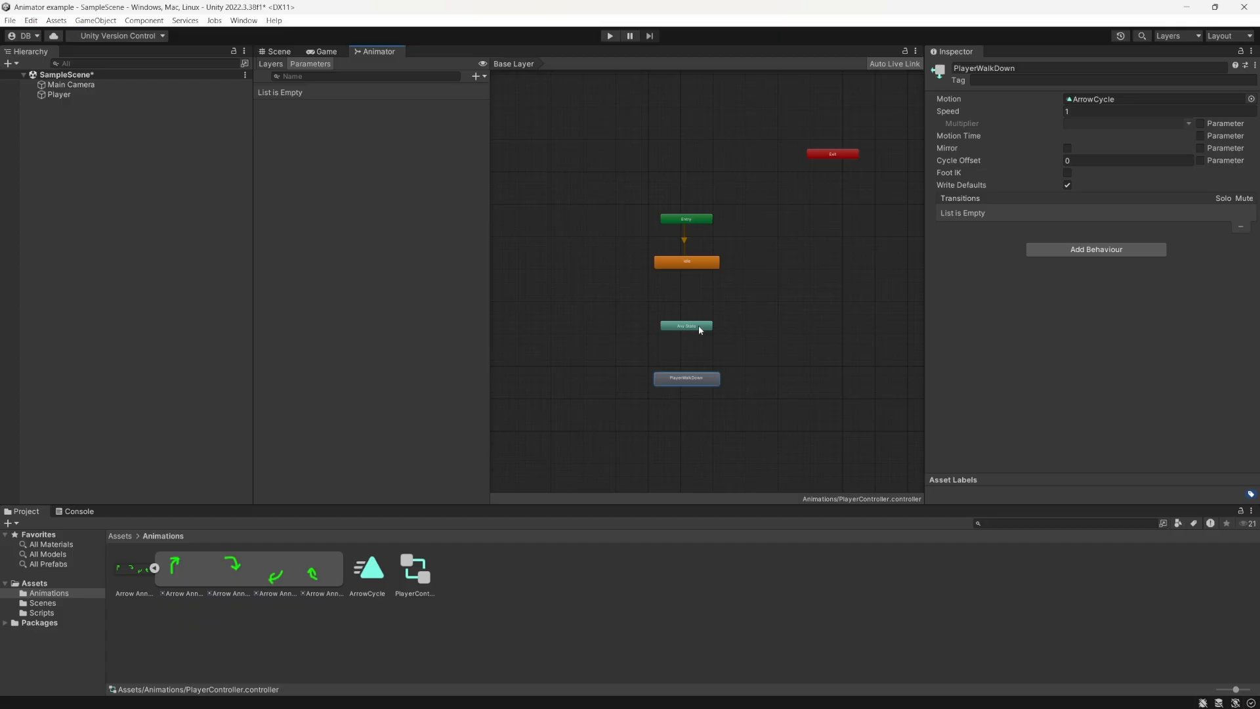
left_click(605, 294)
Run the scene, watch the Player in the Game view, and stop play mode
left_click(276, 51)
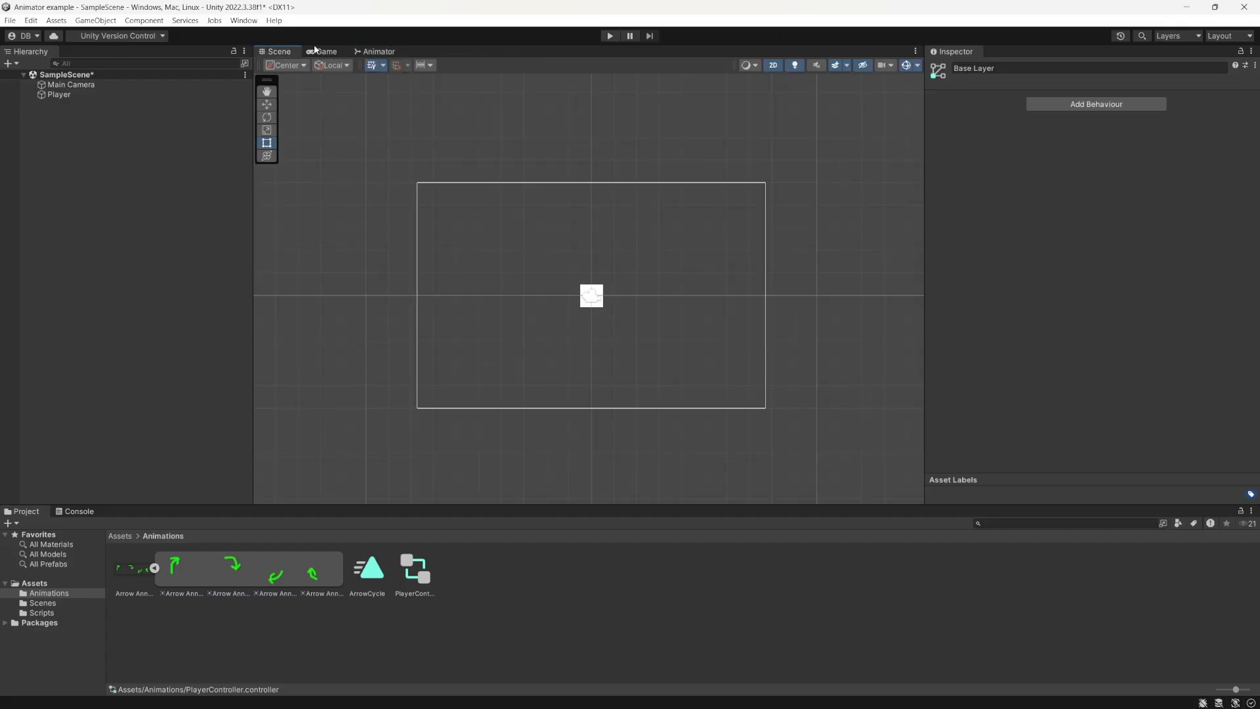
left_click(611, 36)
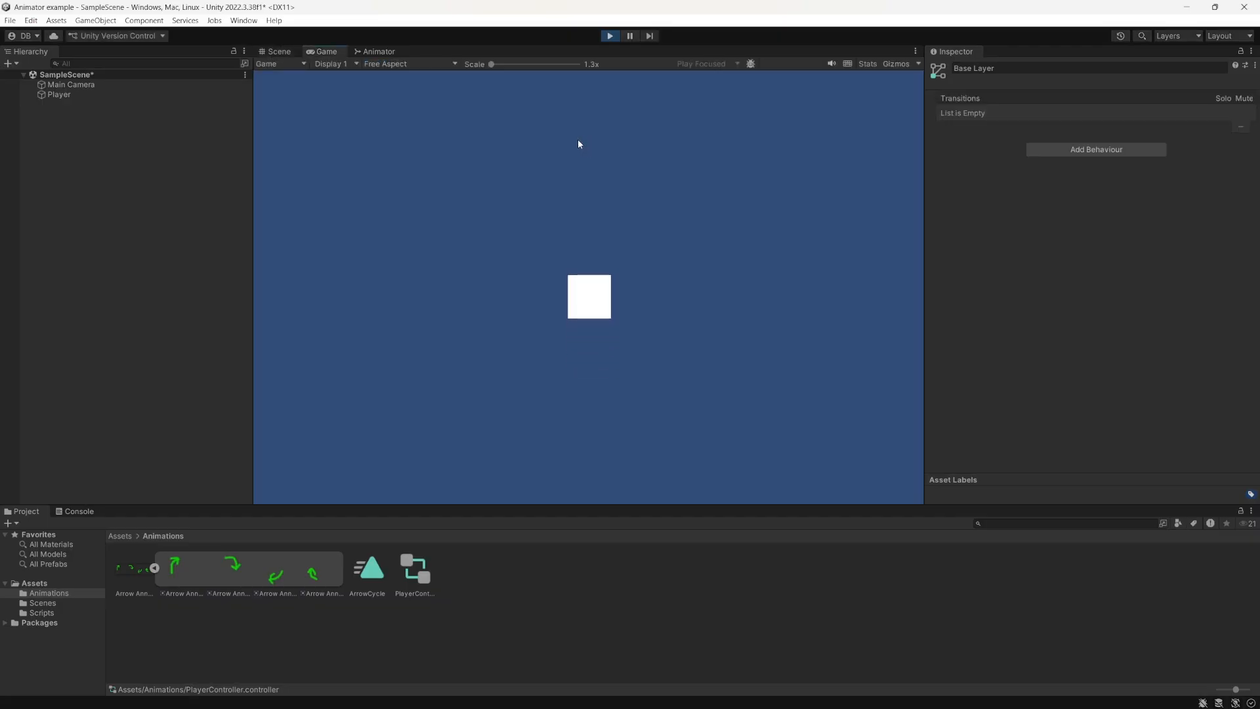
left_click(611, 37)
Make a transition from Any State to PlayerWalkDown in the Animator graph
left_click(379, 51)
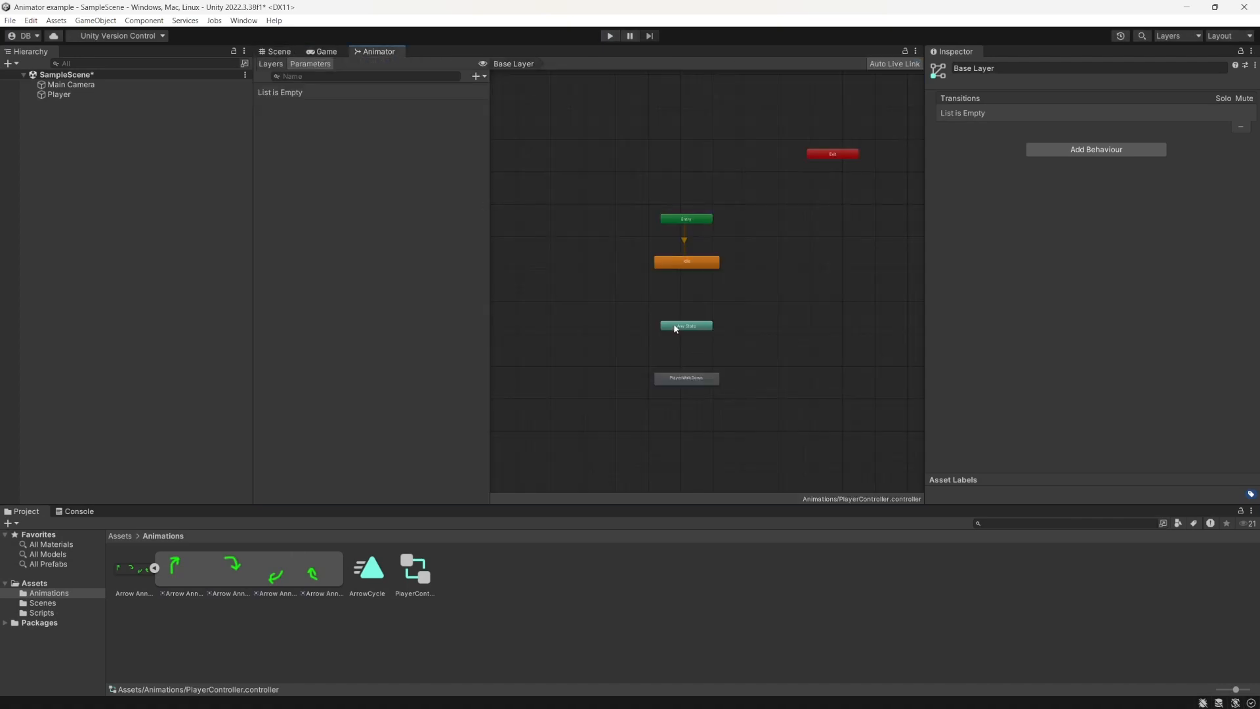
left_click(692, 266)
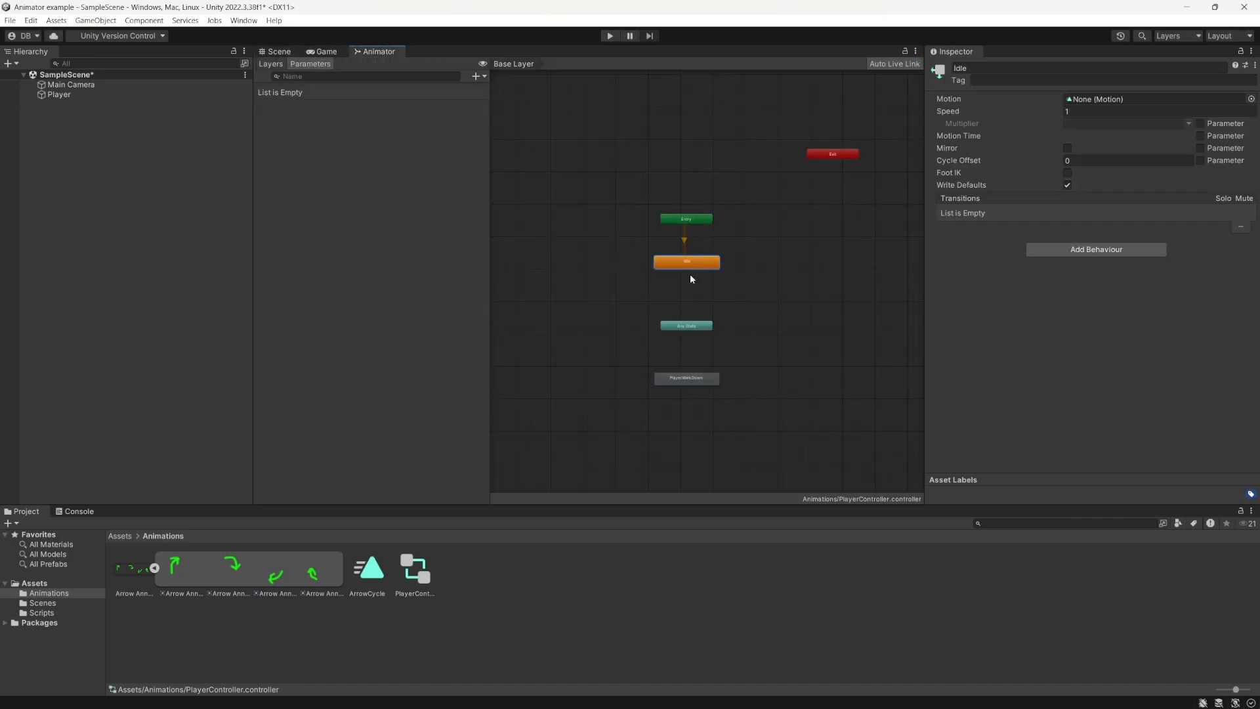
left_click(684, 381)
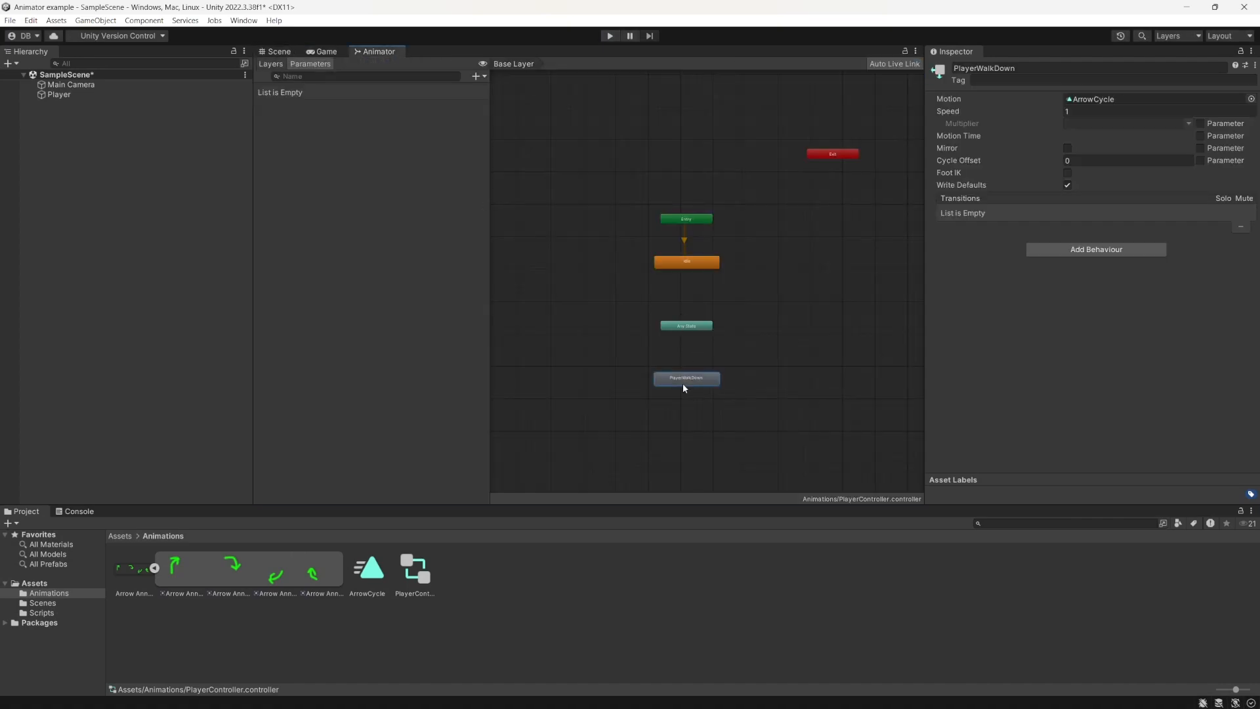
left_click(687, 326)
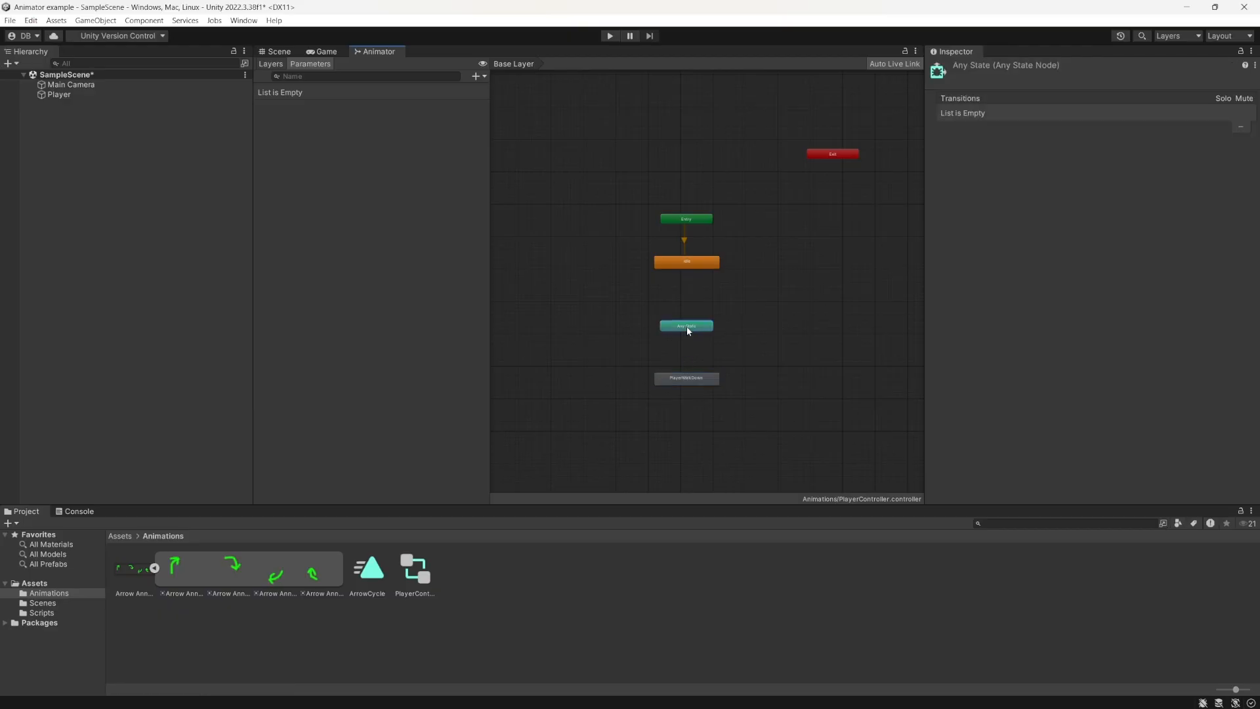
right_click(688, 330)
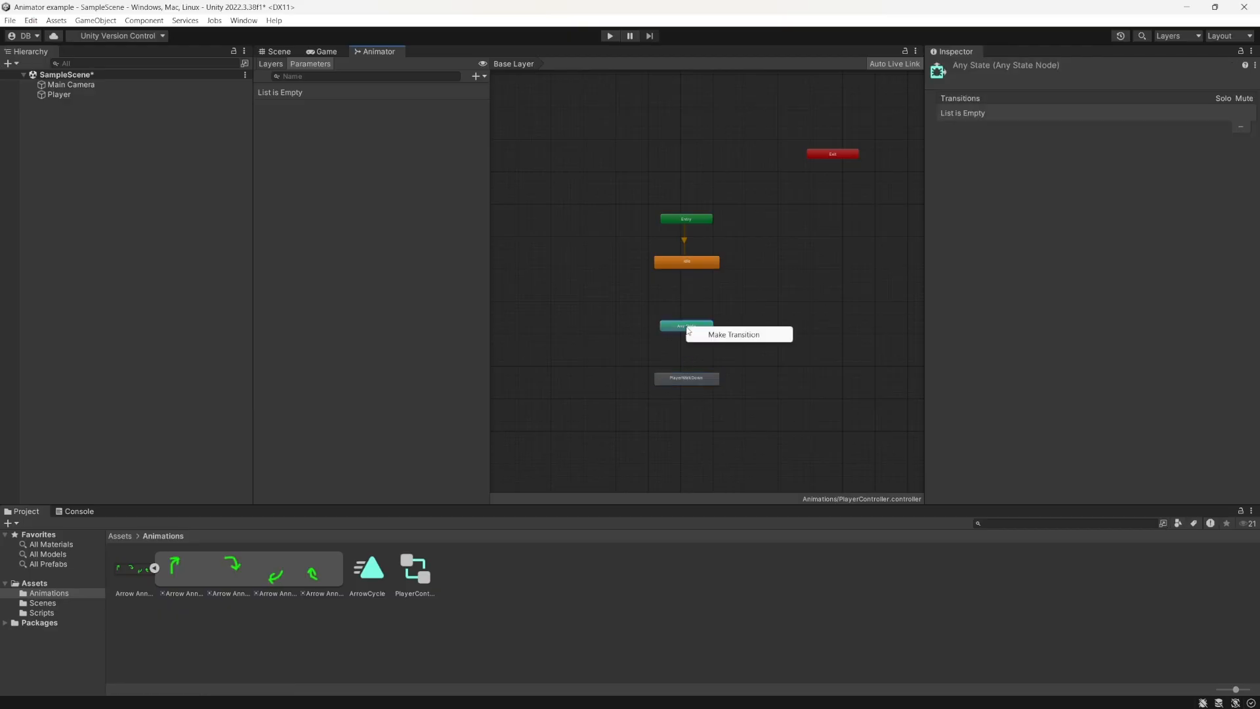
left_click(696, 334)
left_click(683, 383)
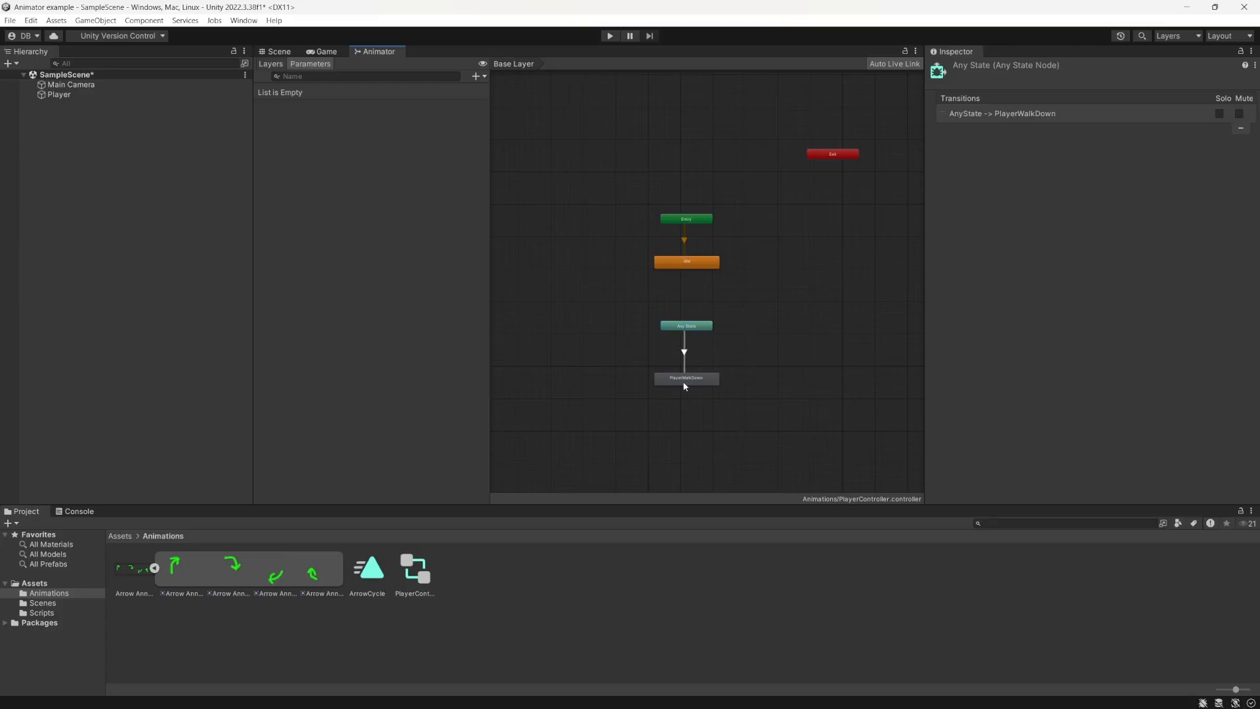
Make a transition from Any State to Idle in the Animator graph
left_click(682, 381)
left_click(686, 328)
right_click(685, 330)
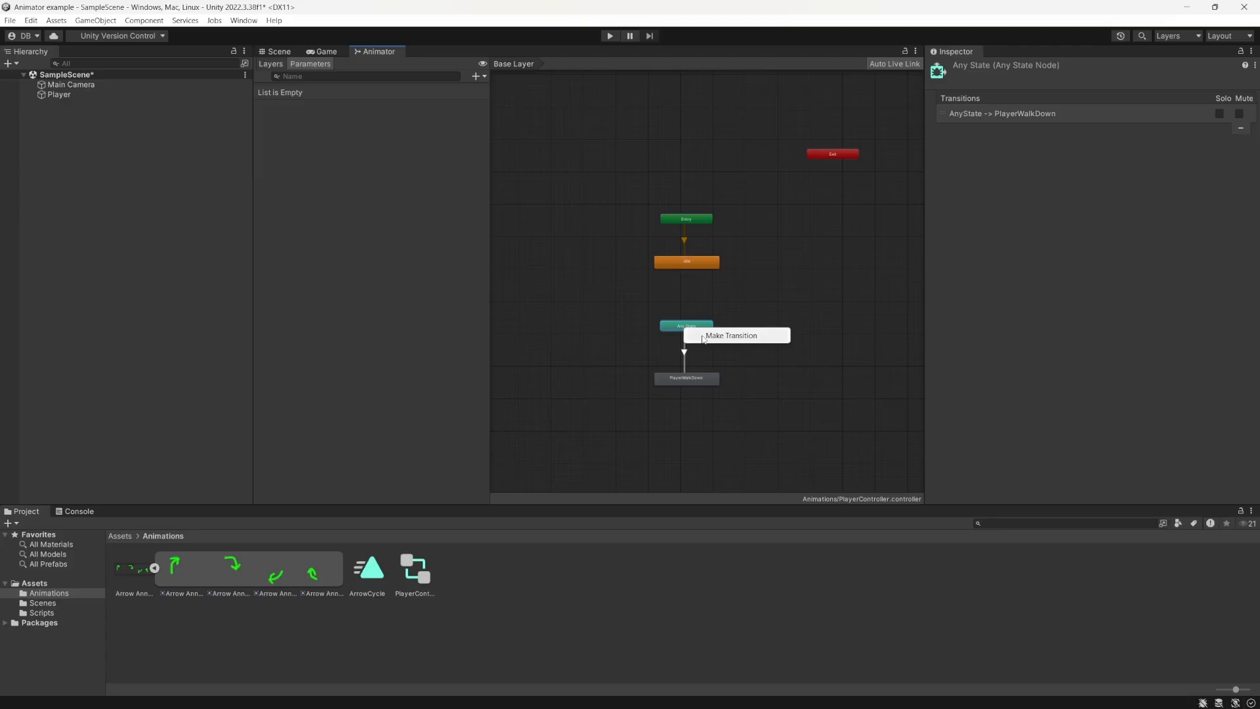
left_click(721, 335)
left_click(697, 257)
left_click(697, 257)
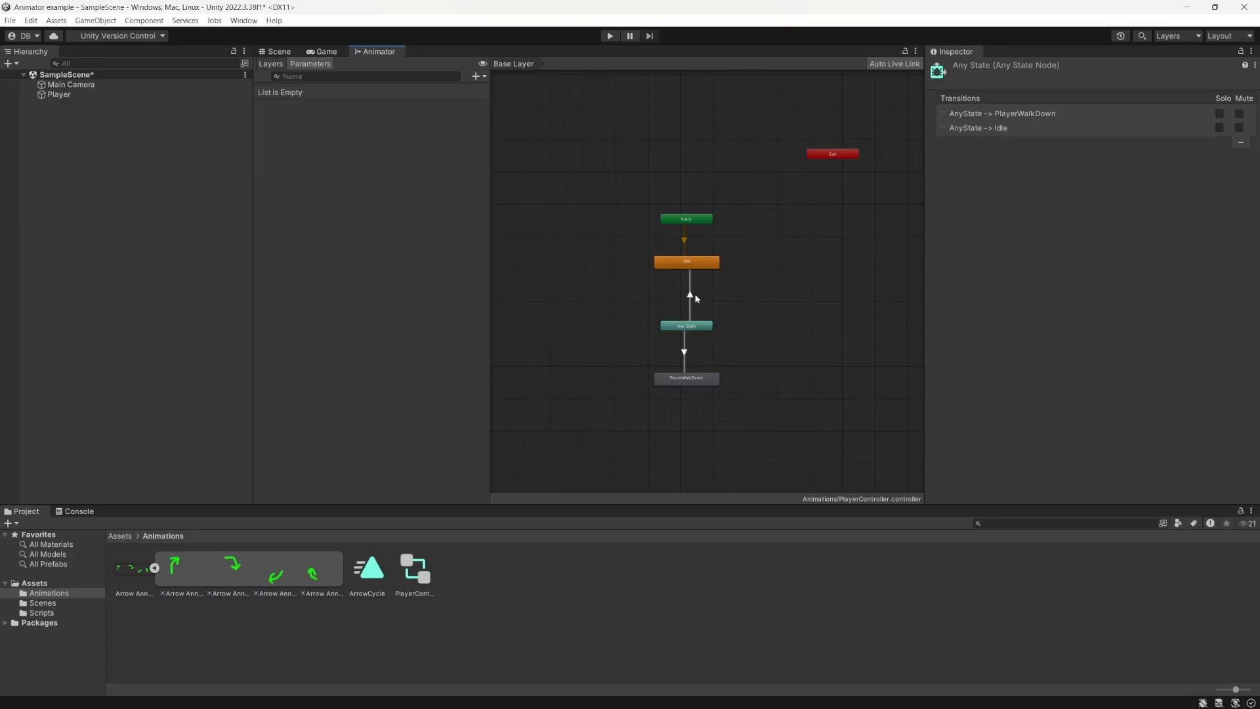
Examine the exit time and conditions of the transitions from Any State to PlayerWalkDown and to Idle
left_click(685, 354)
scroll(1061, 356, "down", 1)
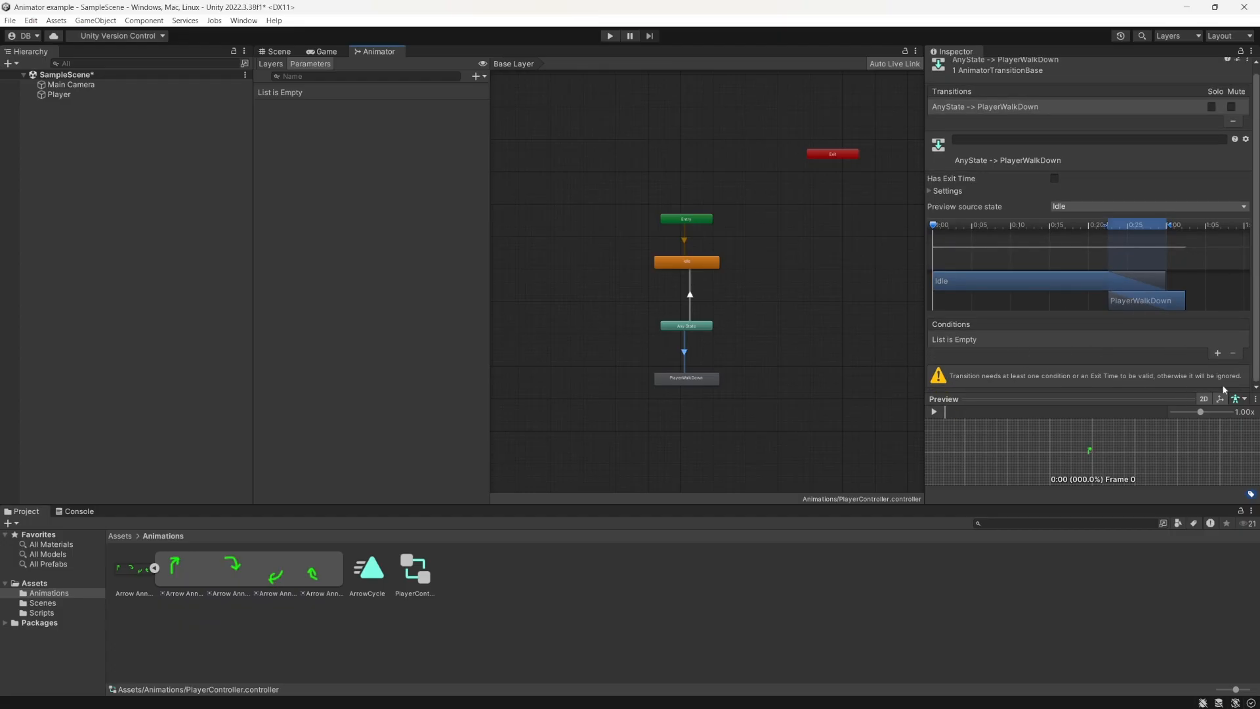
left_click(689, 316)
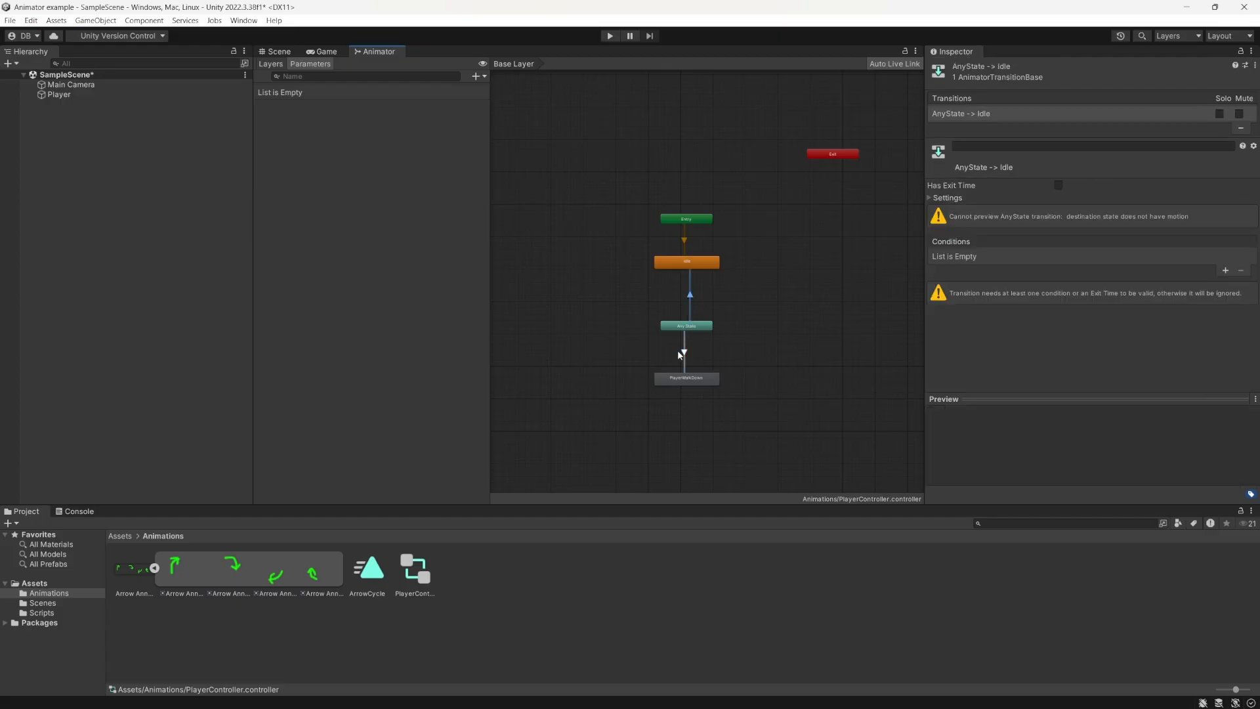
left_click(678, 347)
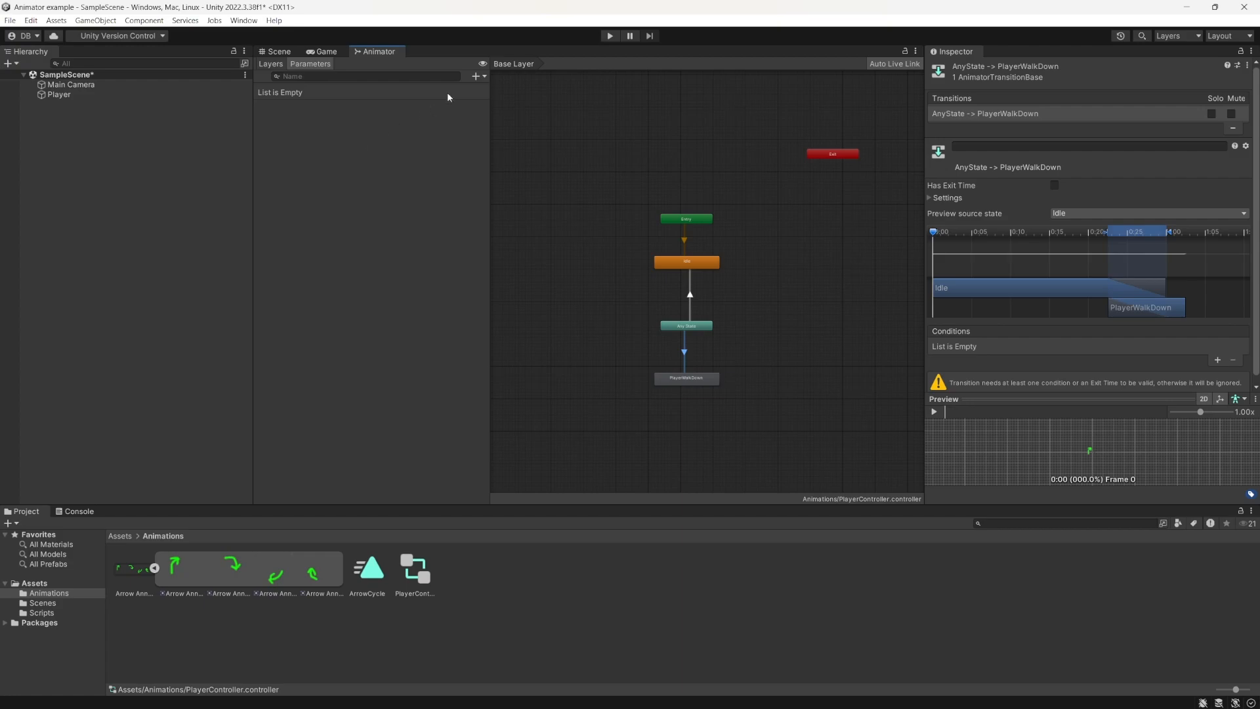
Add an Int parameter named velocityX to the PlayerController
left_click(477, 76)
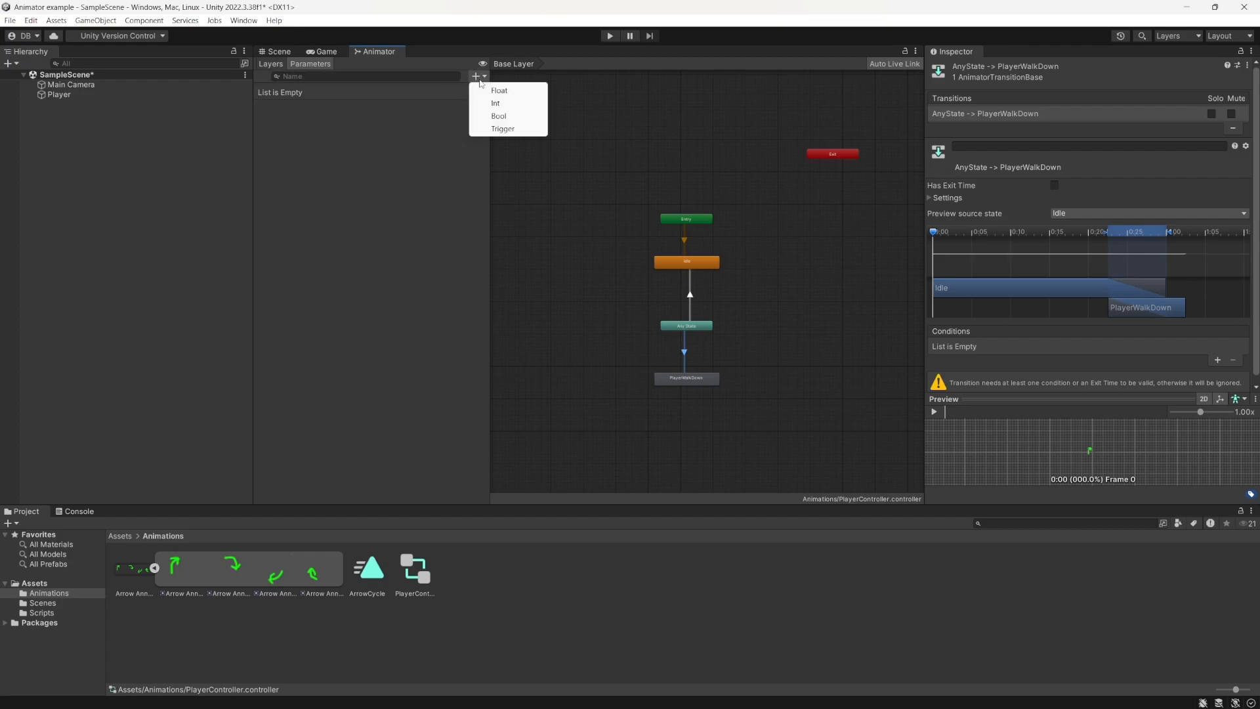
left_click(495, 103)
type("V")
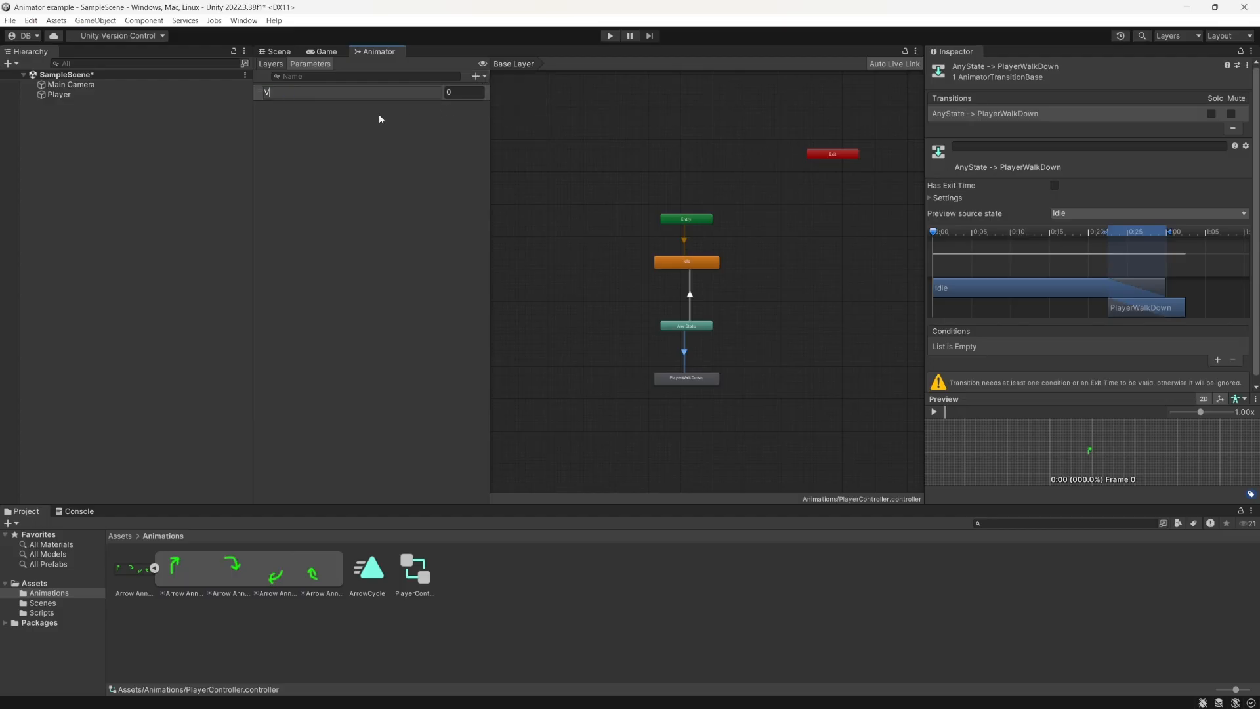
type("elocityXZ")
key("Return")
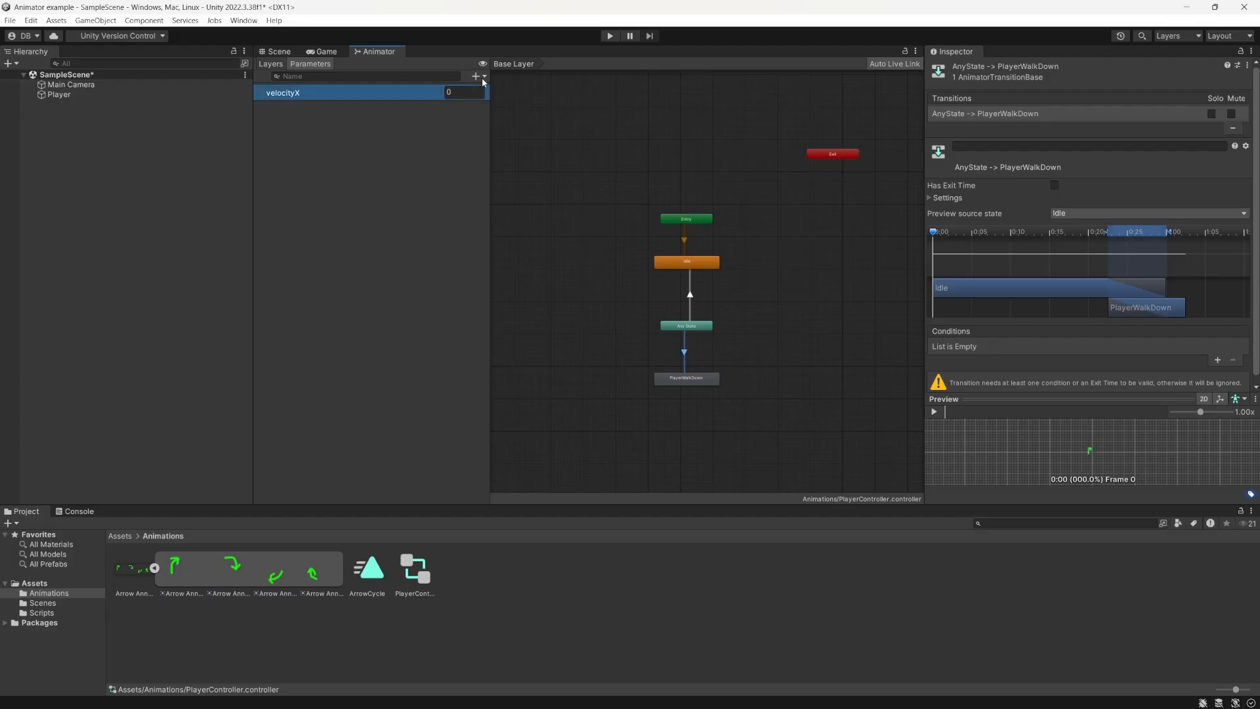
Add a second Int parameter named velocityY to the PlayerController and save the project
left_click(482, 77)
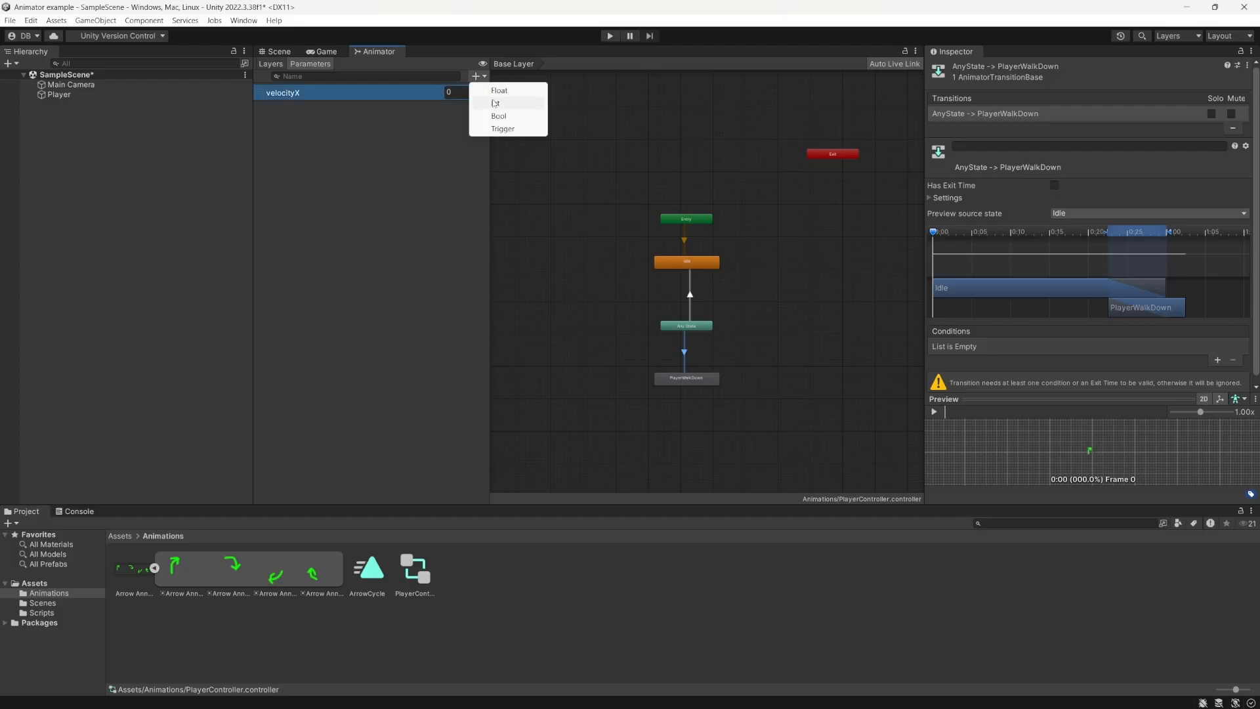
left_click(495, 103)
type("Veloc")
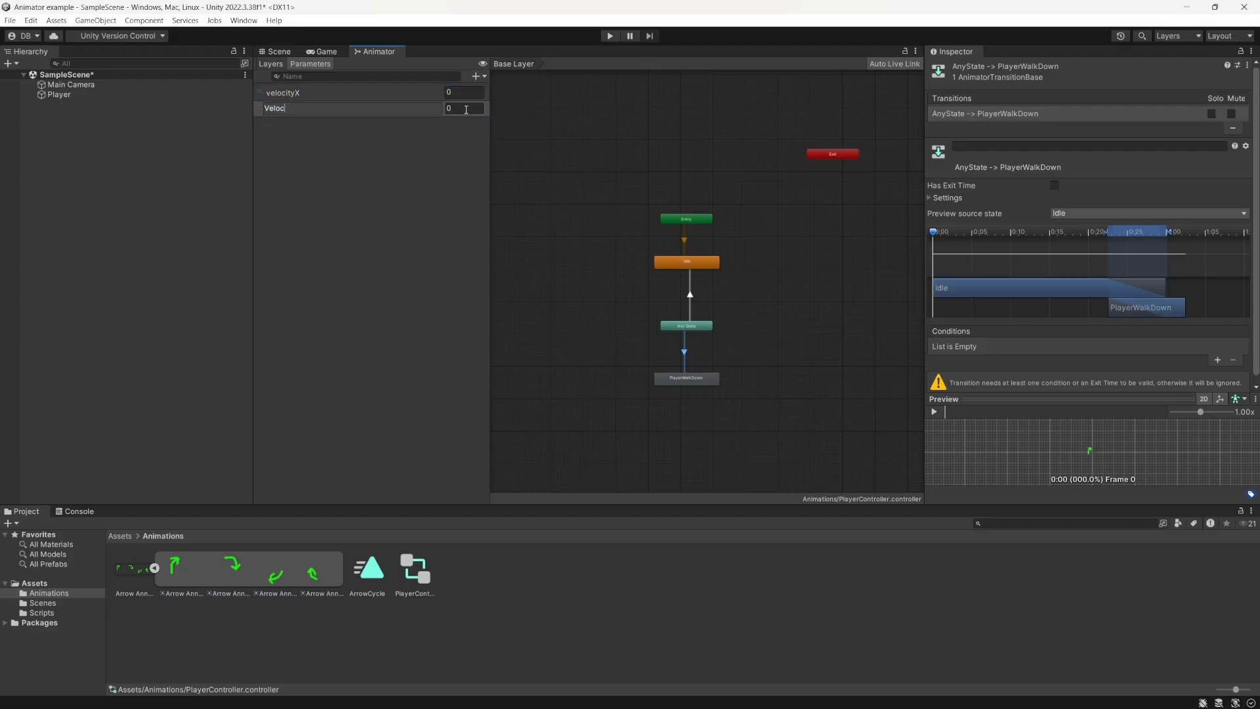
type("ity")
key("BackSpace")
key("BackSpace")
key("BackSpace")
key("BackSpace")
key("BackSpace")
key("BackSpace")
key("BackSpace")
key("BackSpace")
type("velocityY")
left_click(376, 193)
key("ctrl+s")
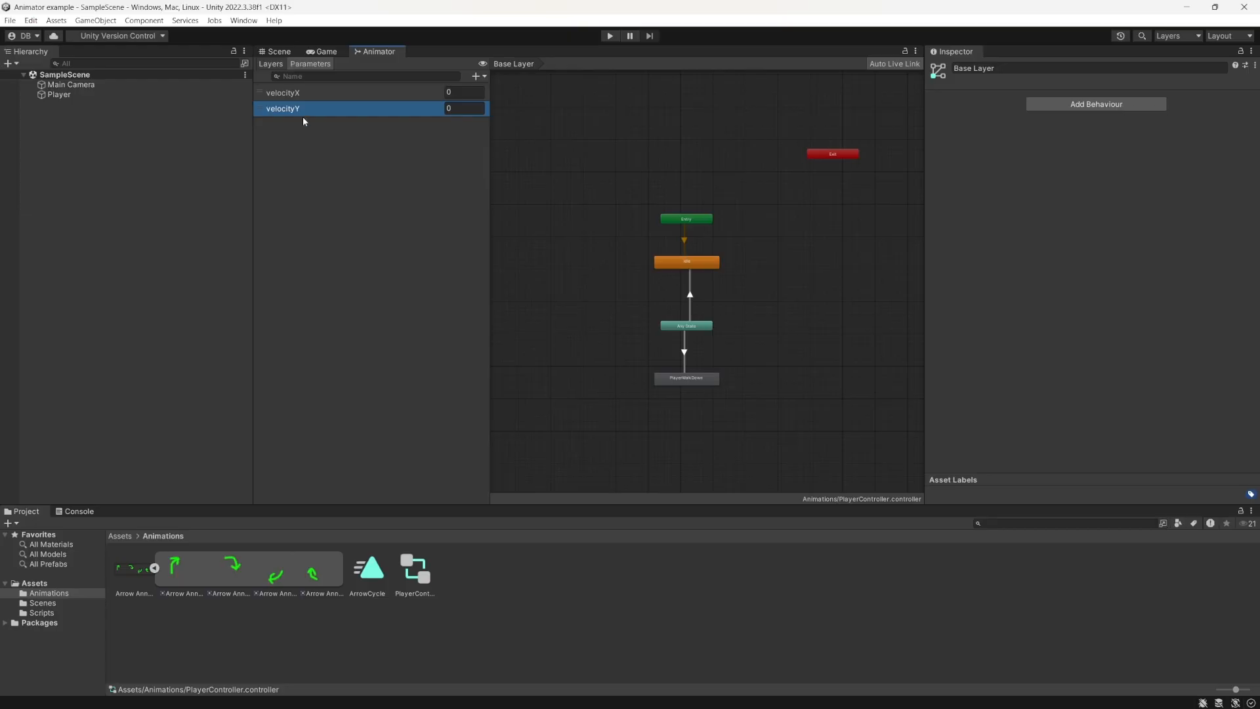
Open the PlayerMovement script attached to the Player object in the code editor
left_click(290, 52)
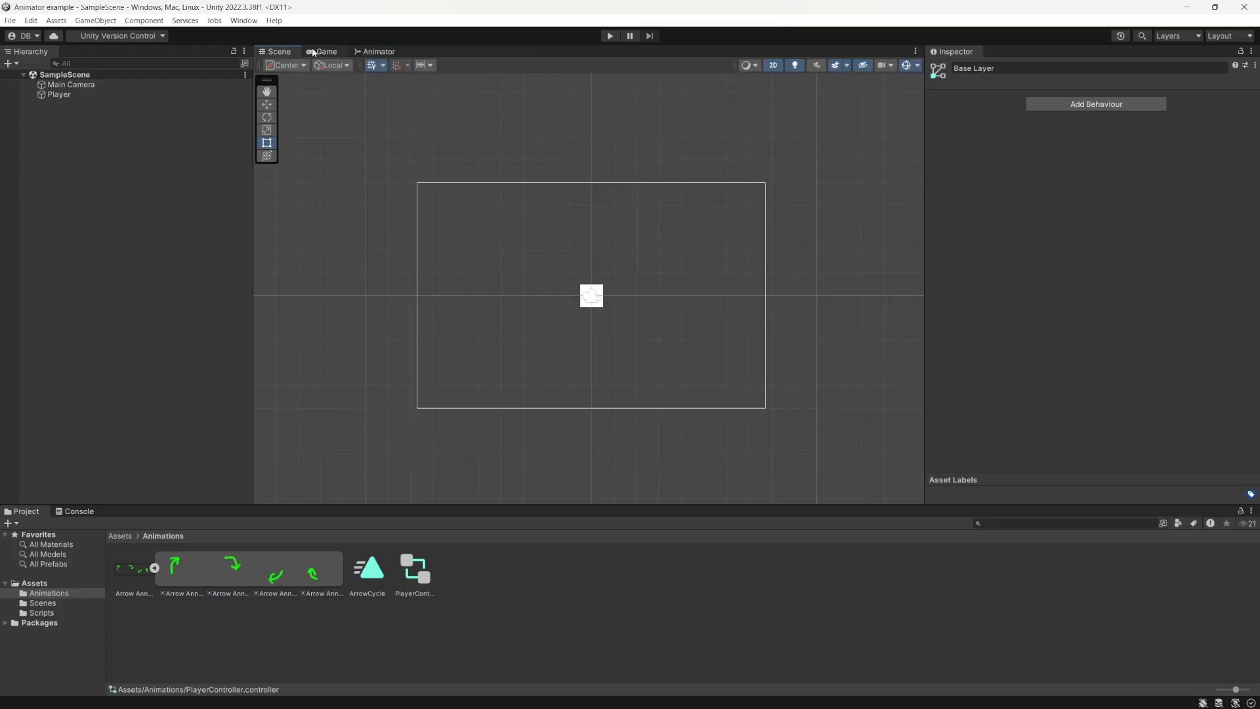
left_click(50, 95)
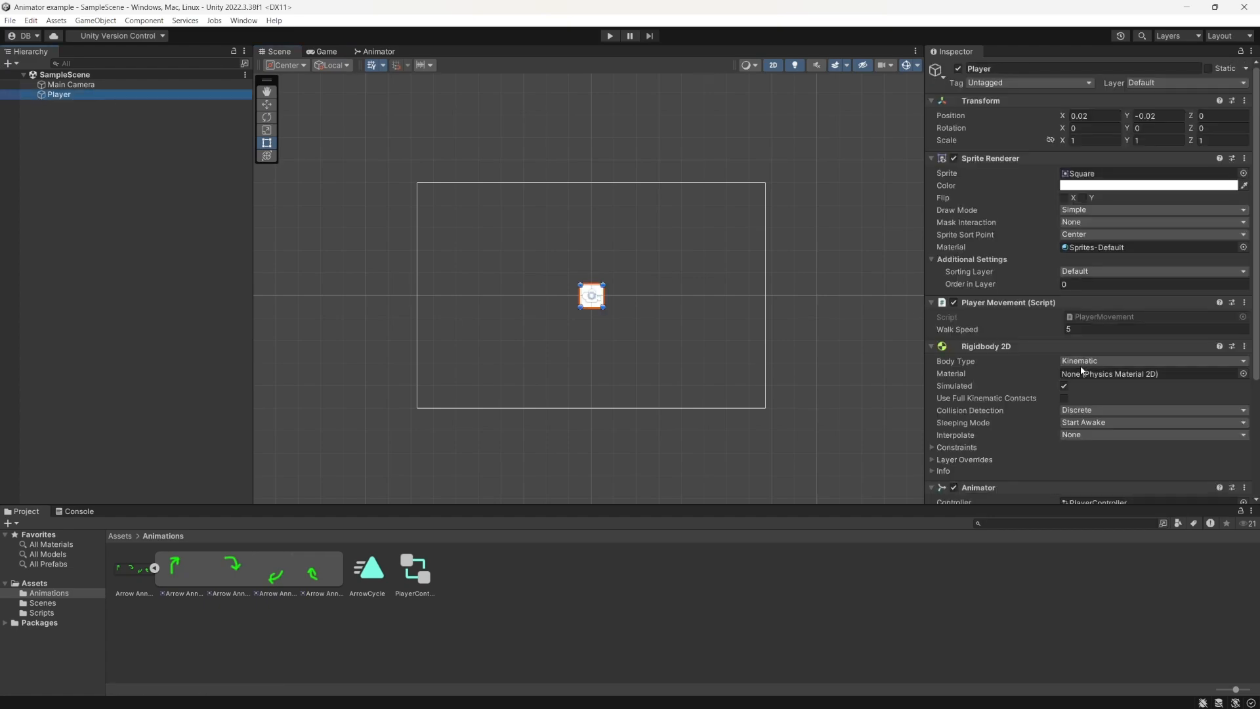
scroll(957, 367, "down", 5)
right_click(1062, 155)
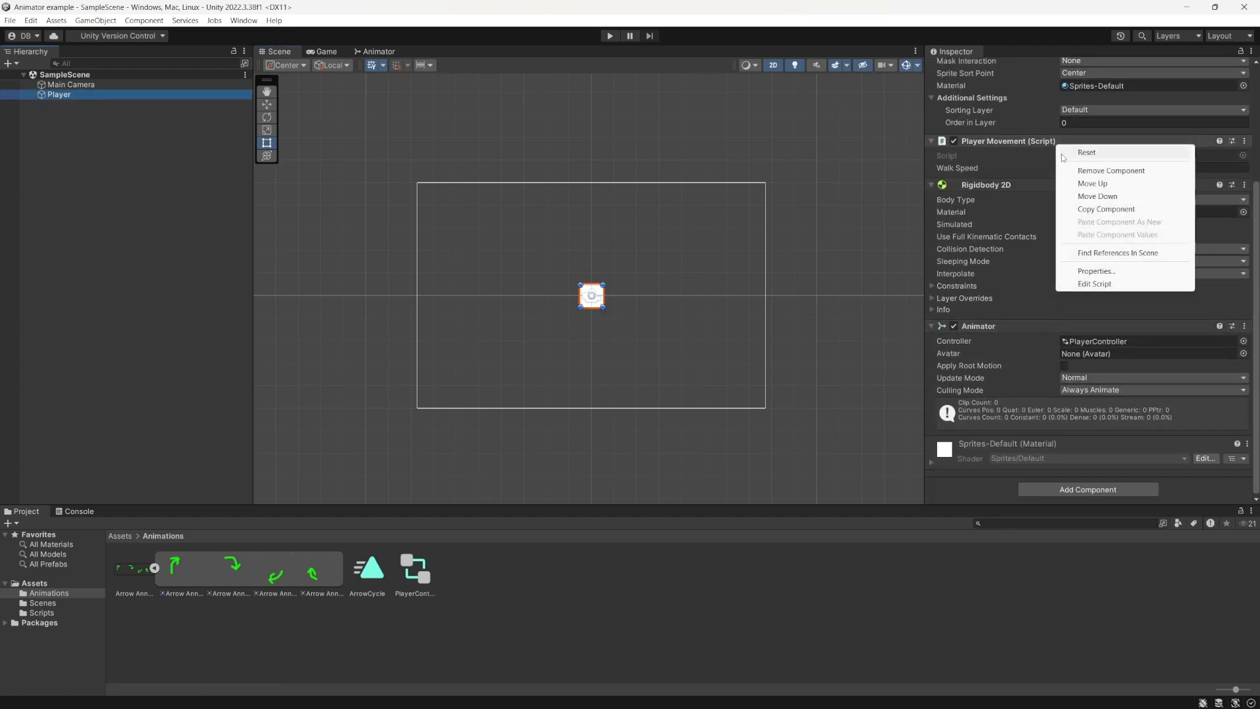
left_click(1094, 284)
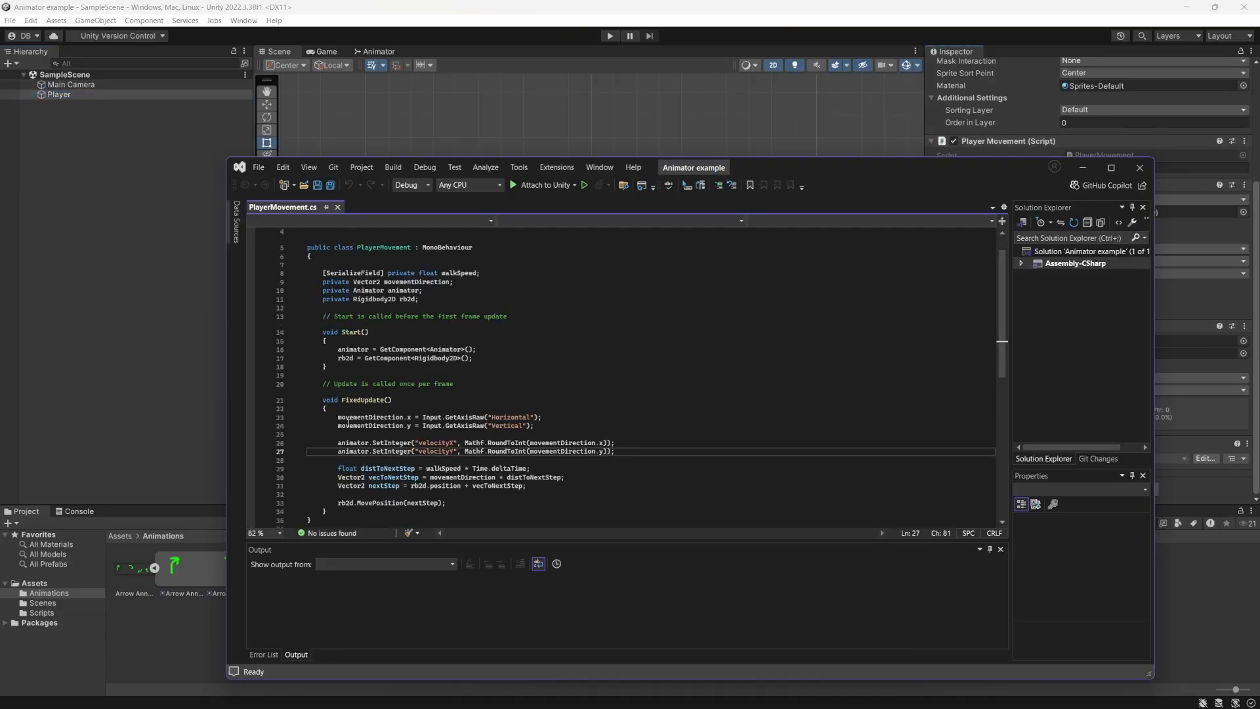
Examine how FixedUpdate reads the input axes and sets the velocityX and velocityY animator integers, and close the code editor
left_click_drag(335, 443, 615, 451)
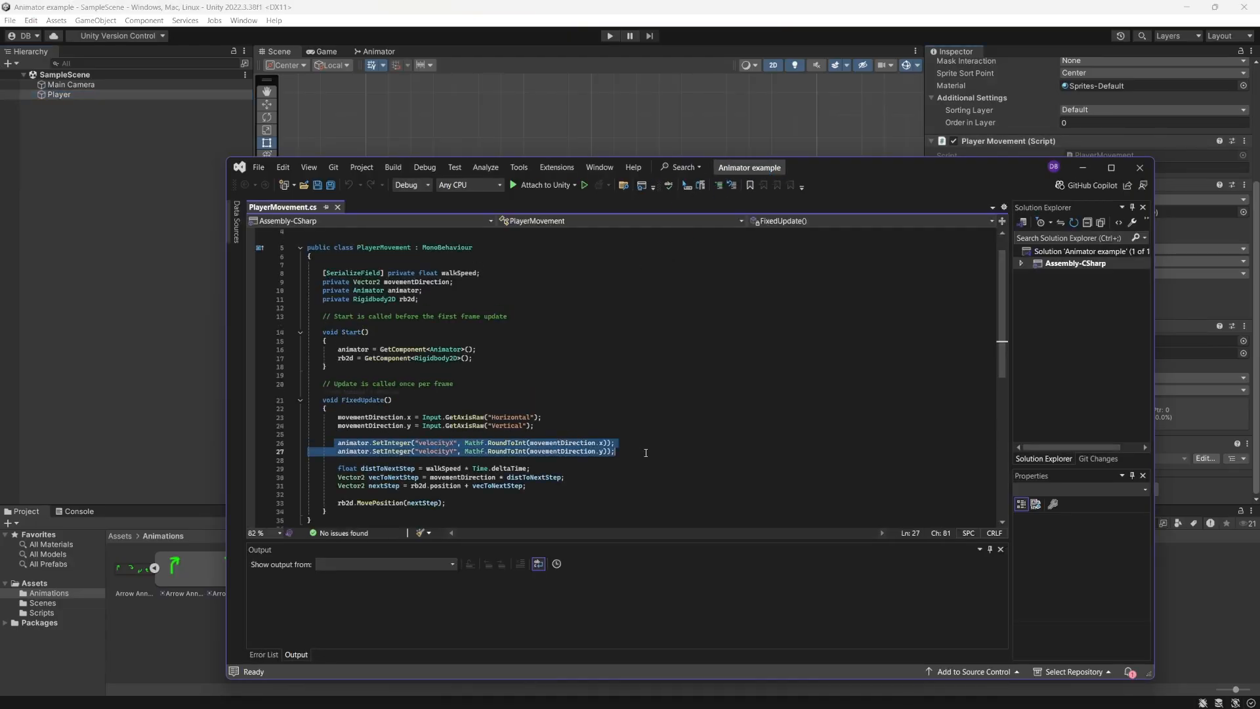
left_click_drag(818, 172, 840, 106)
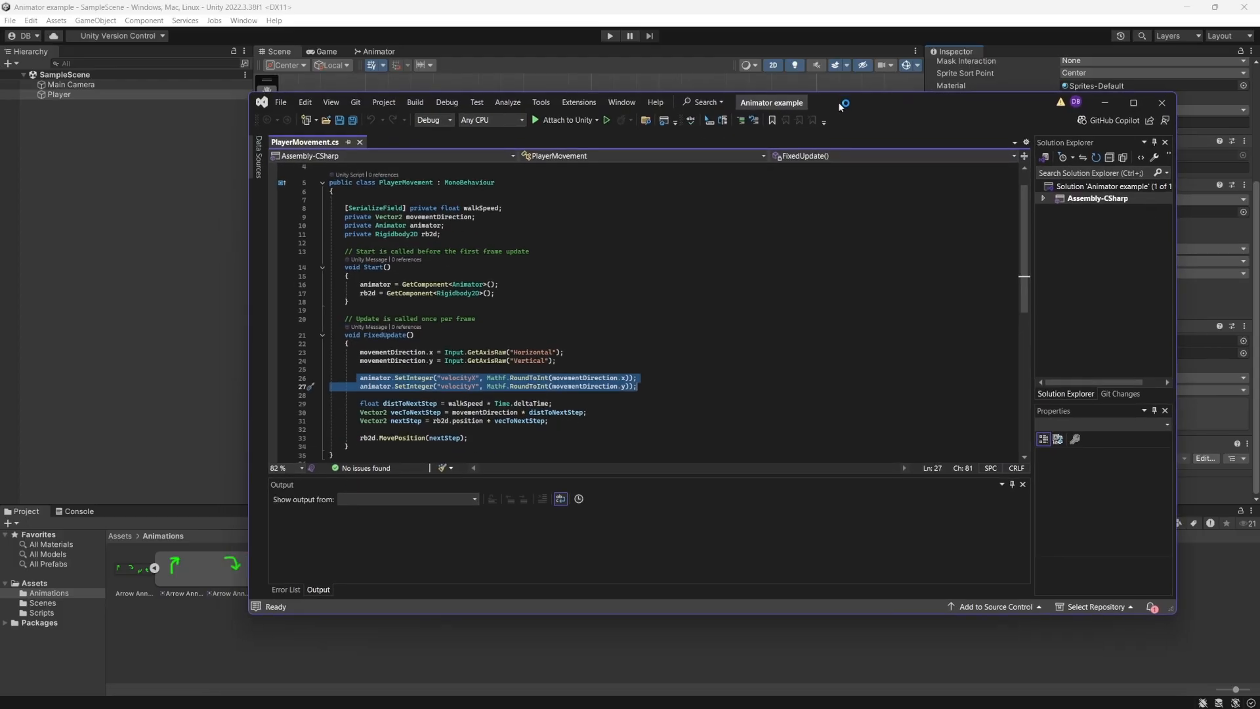
left_click(360, 378)
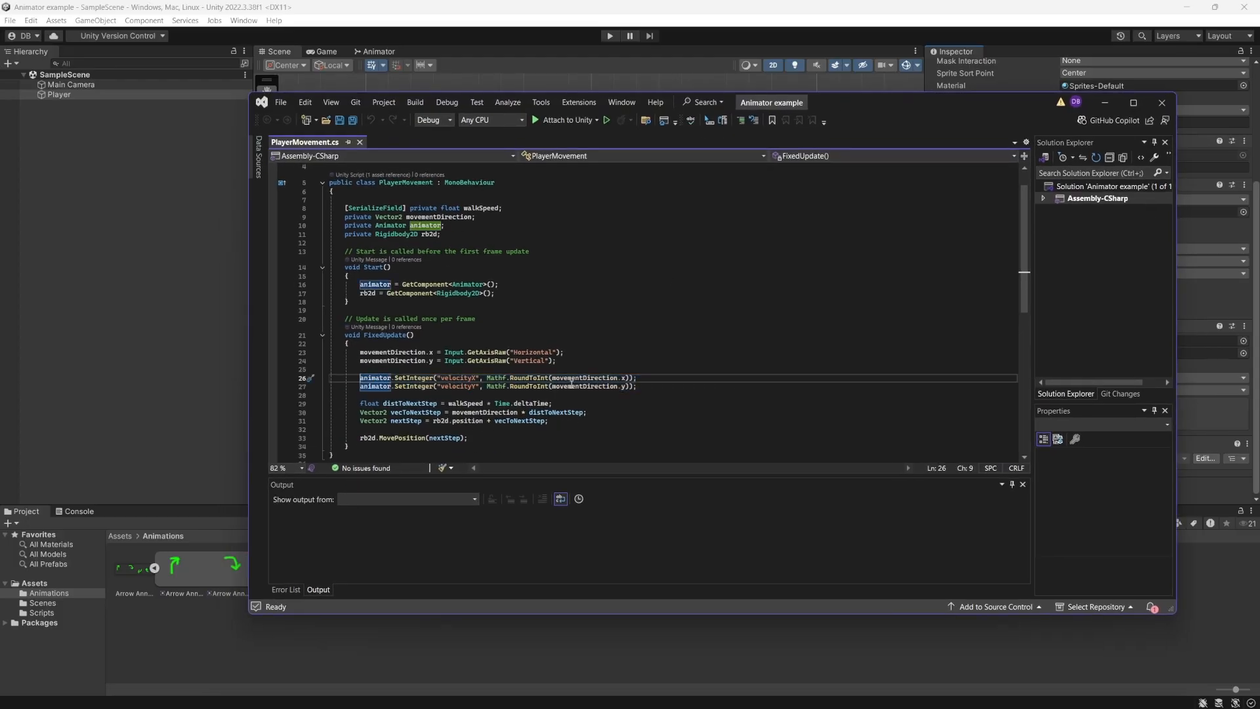
double_click(458, 377)
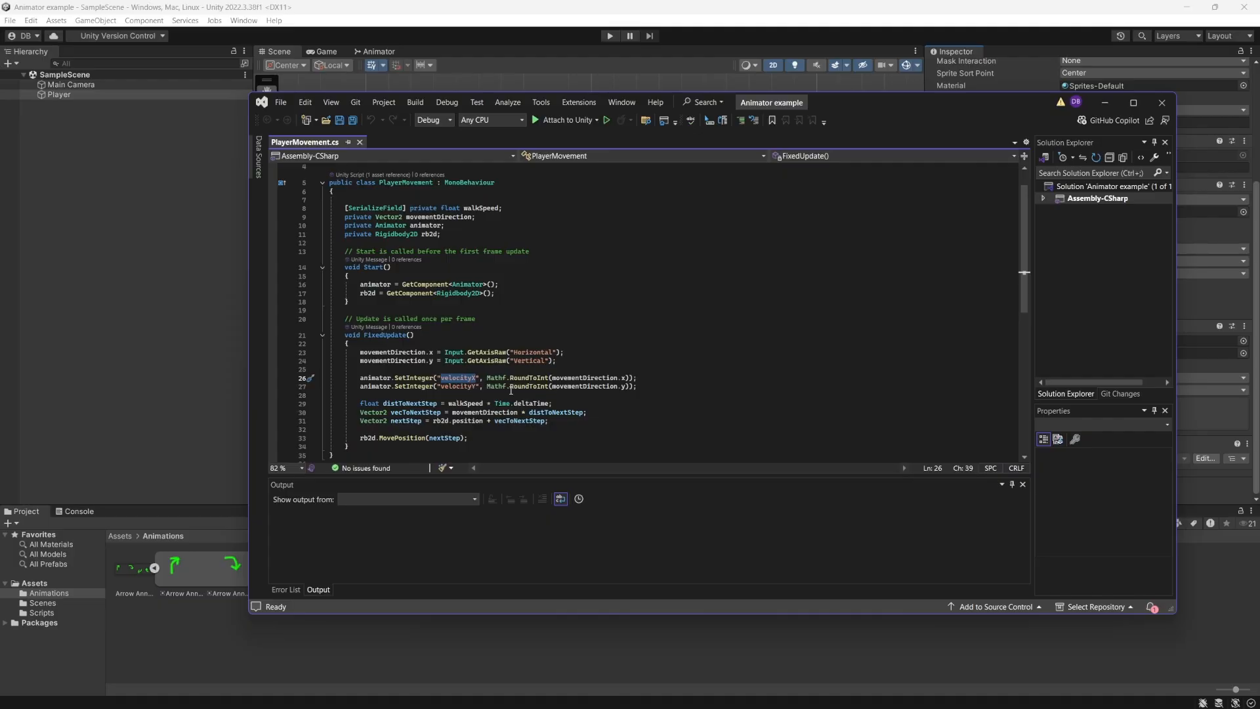
double_click(375, 378)
left_click(652, 379)
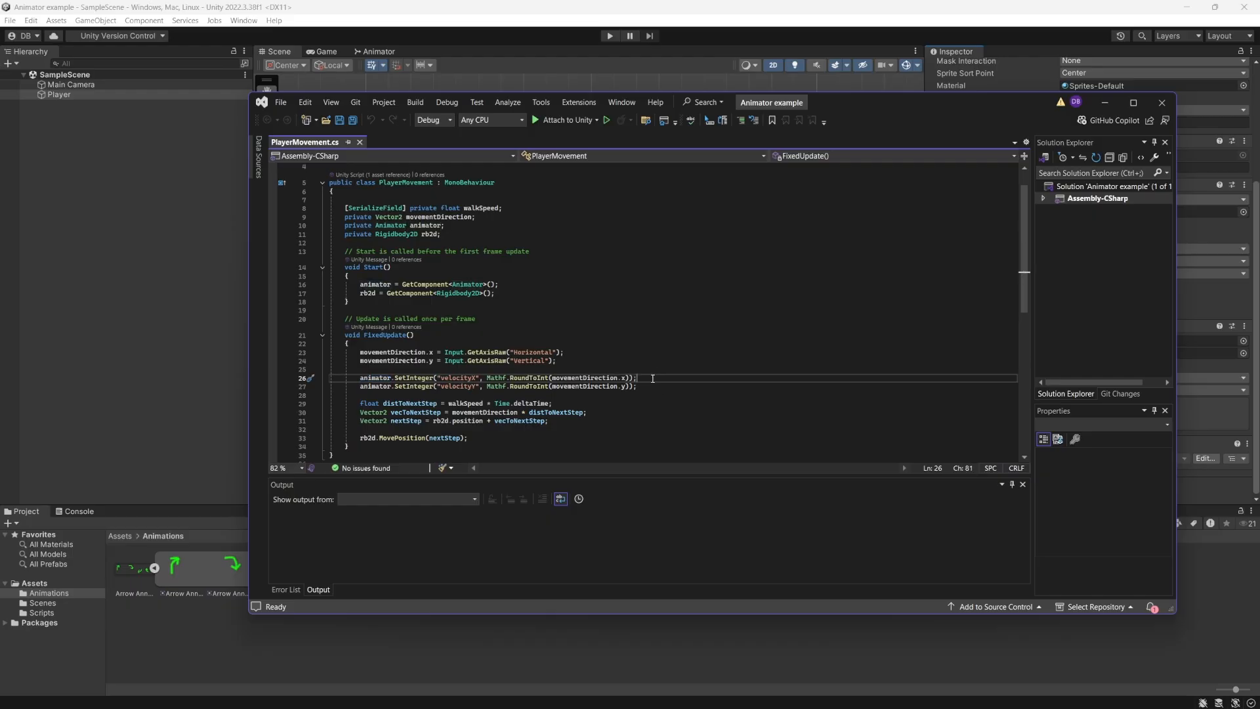
left_click(583, 378)
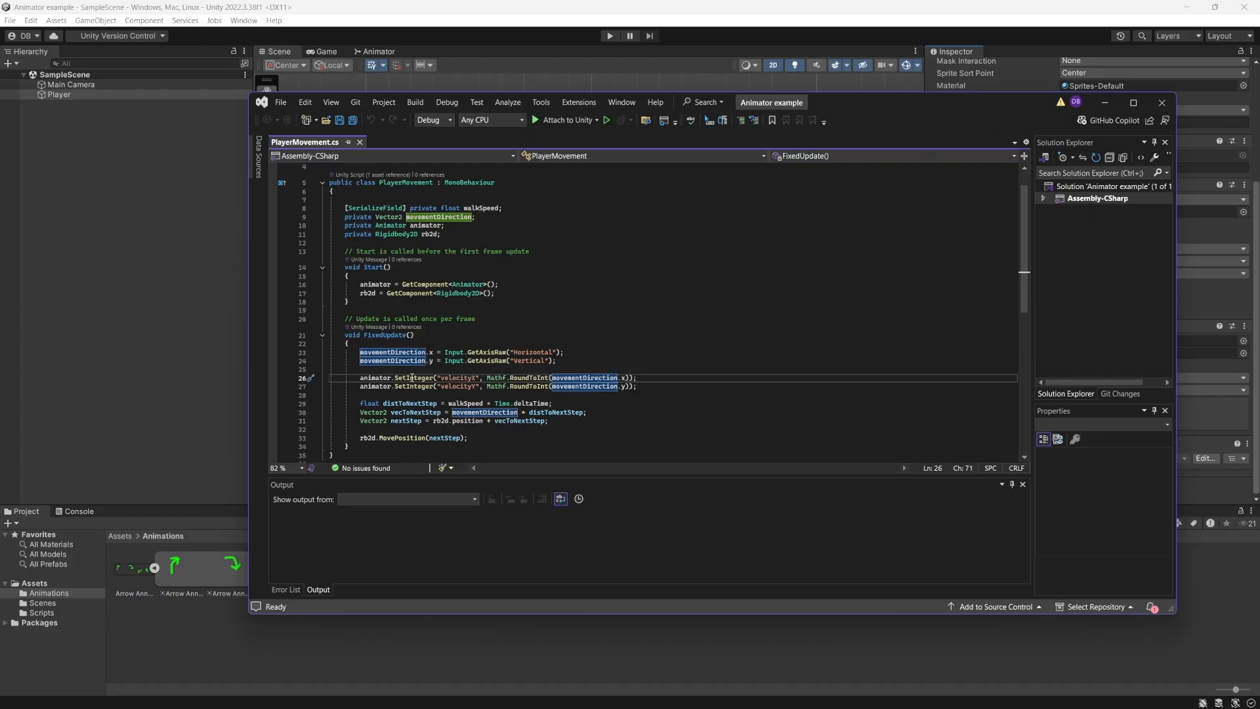
left_click_drag(554, 360, 359, 352)
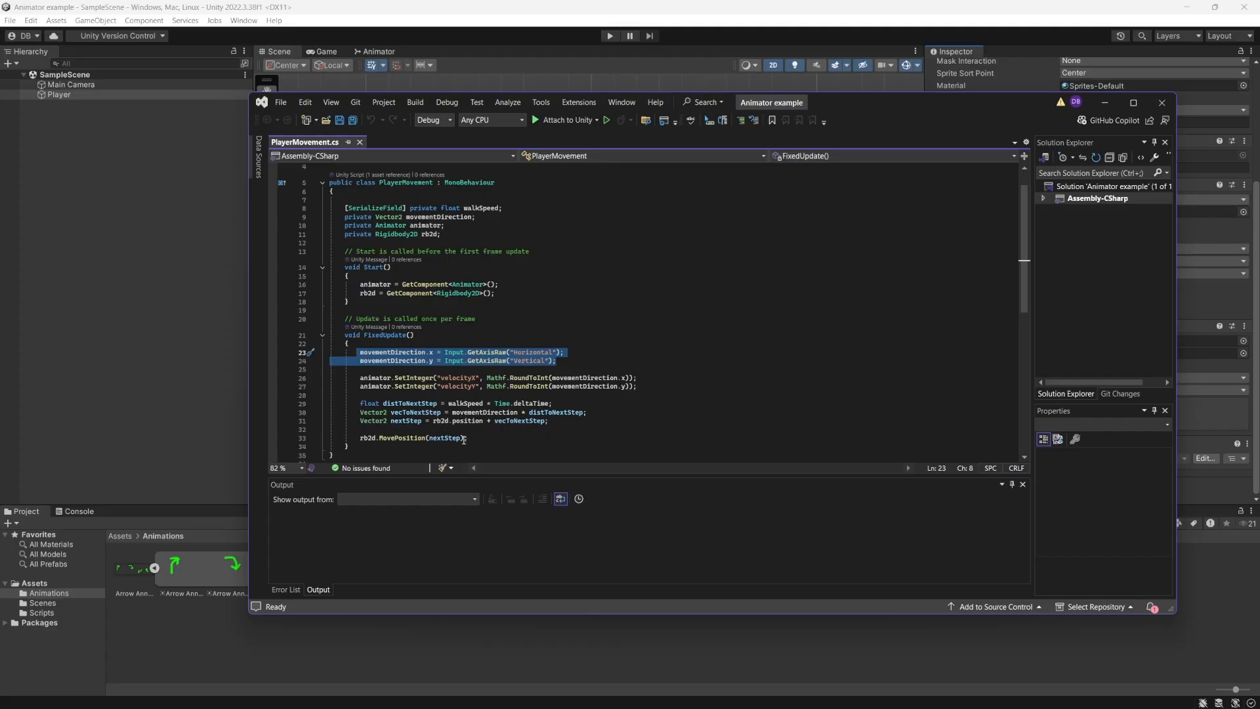
left_click_drag(464, 439, 368, 207)
left_click(687, 312)
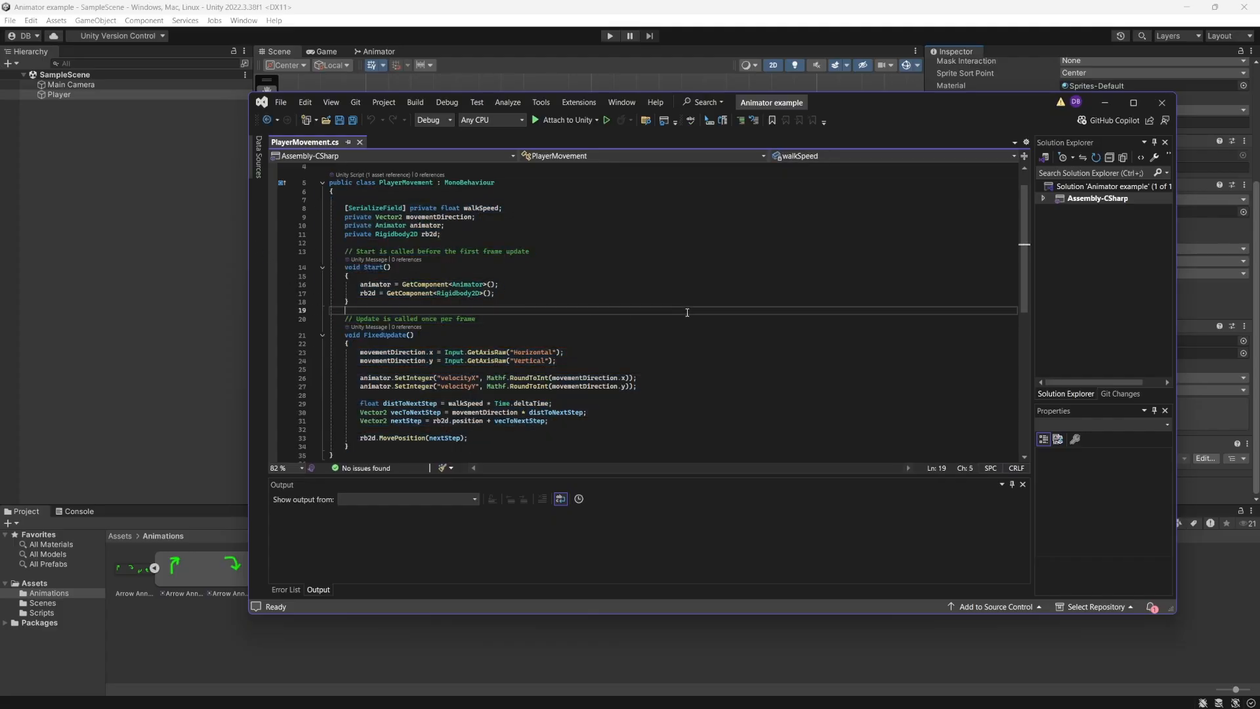
left_click(1162, 102)
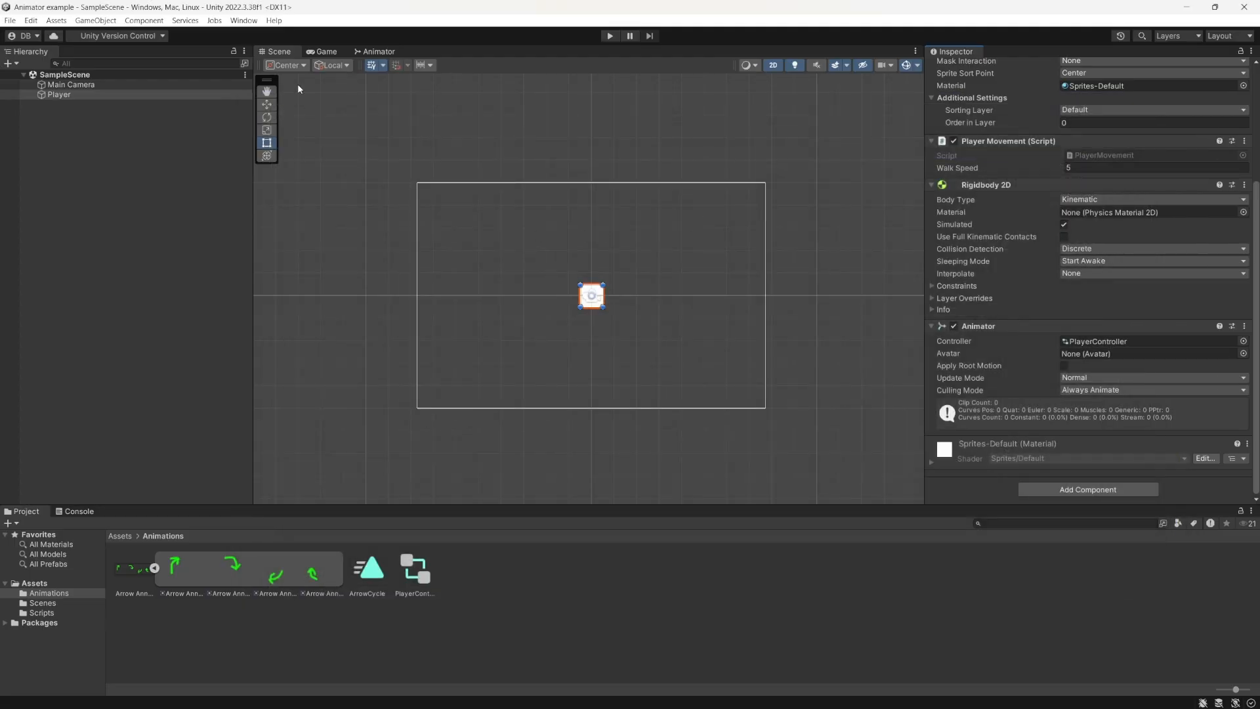
Add the condition velocityX Equals 0 to the Any State to PlayerWalkDown transition
left_click(374, 51)
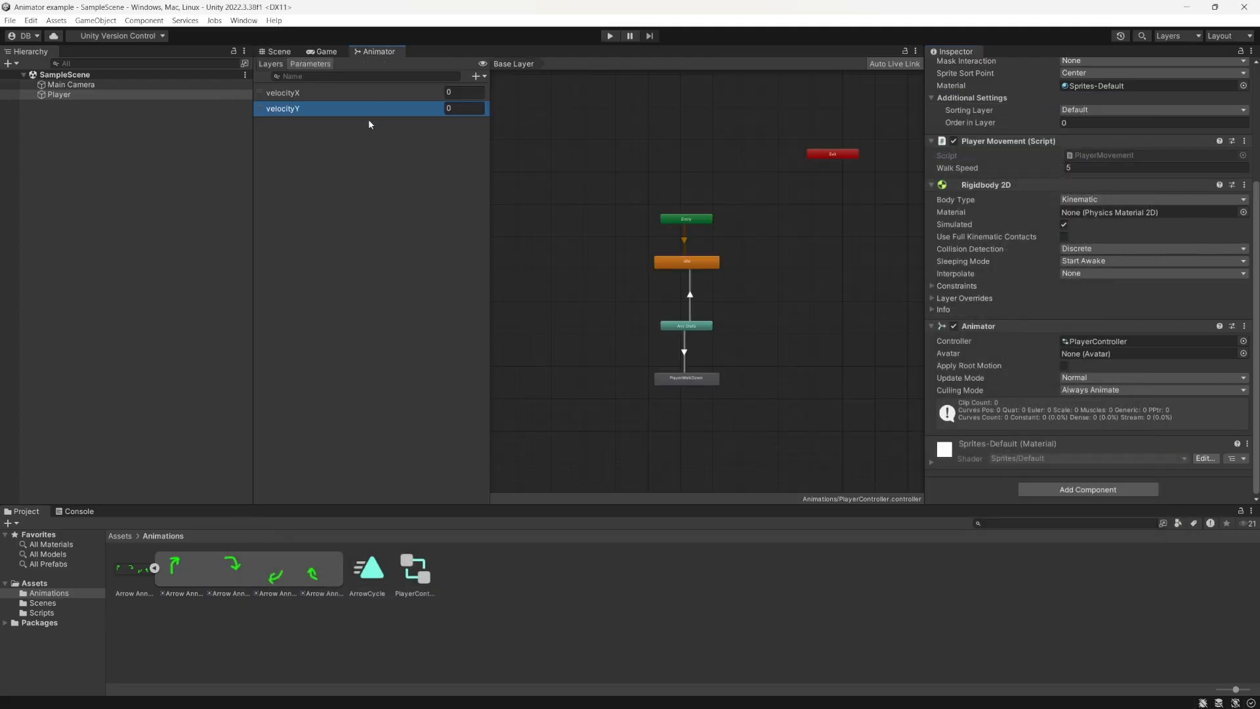
left_click(686, 362)
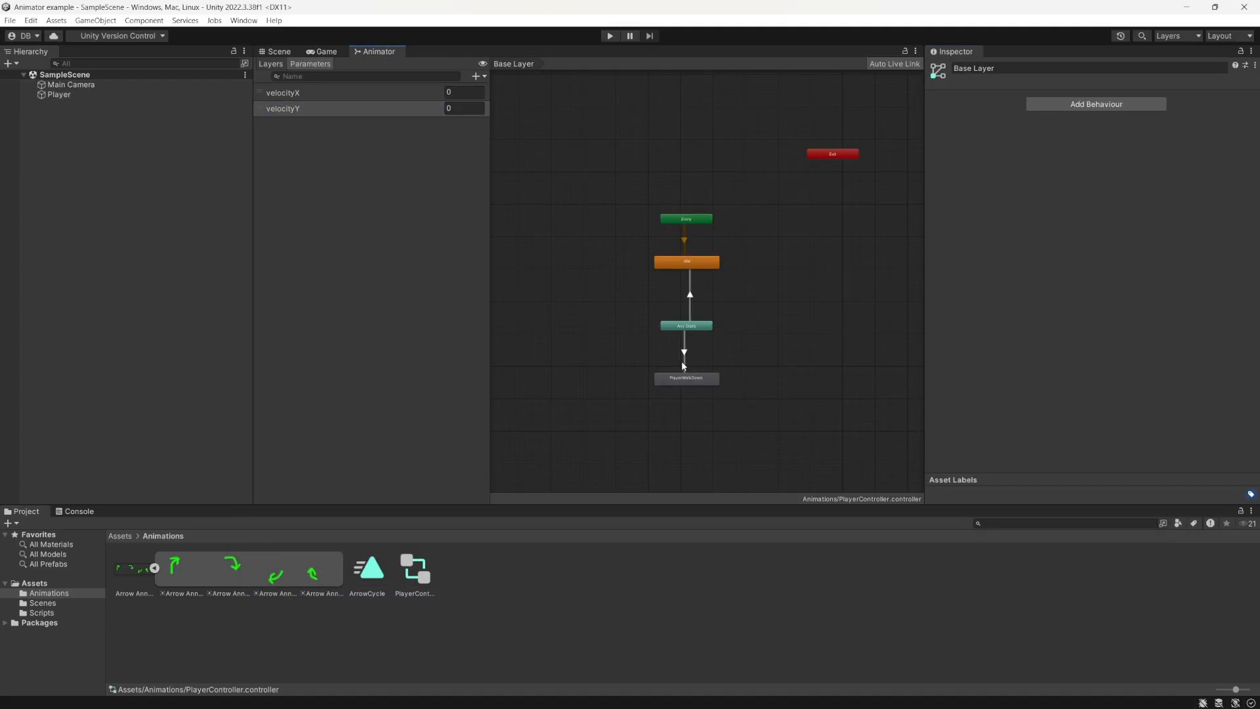
left_click(1217, 353)
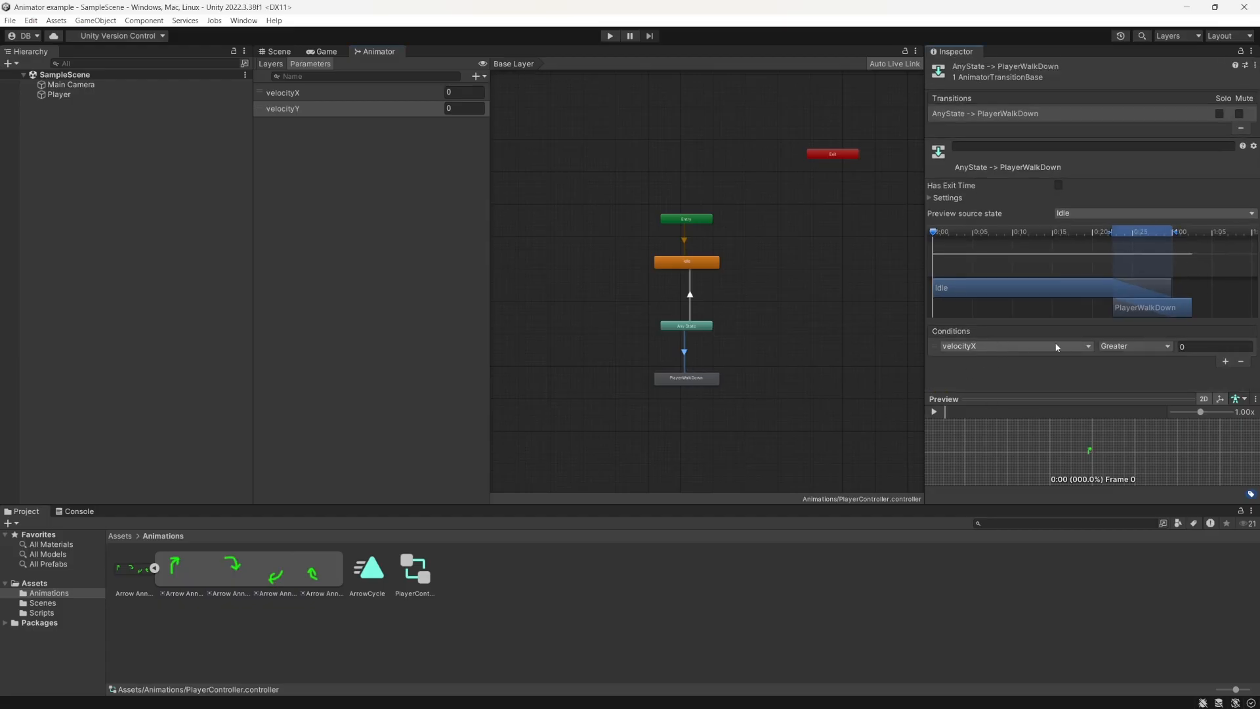
left_click(1115, 347)
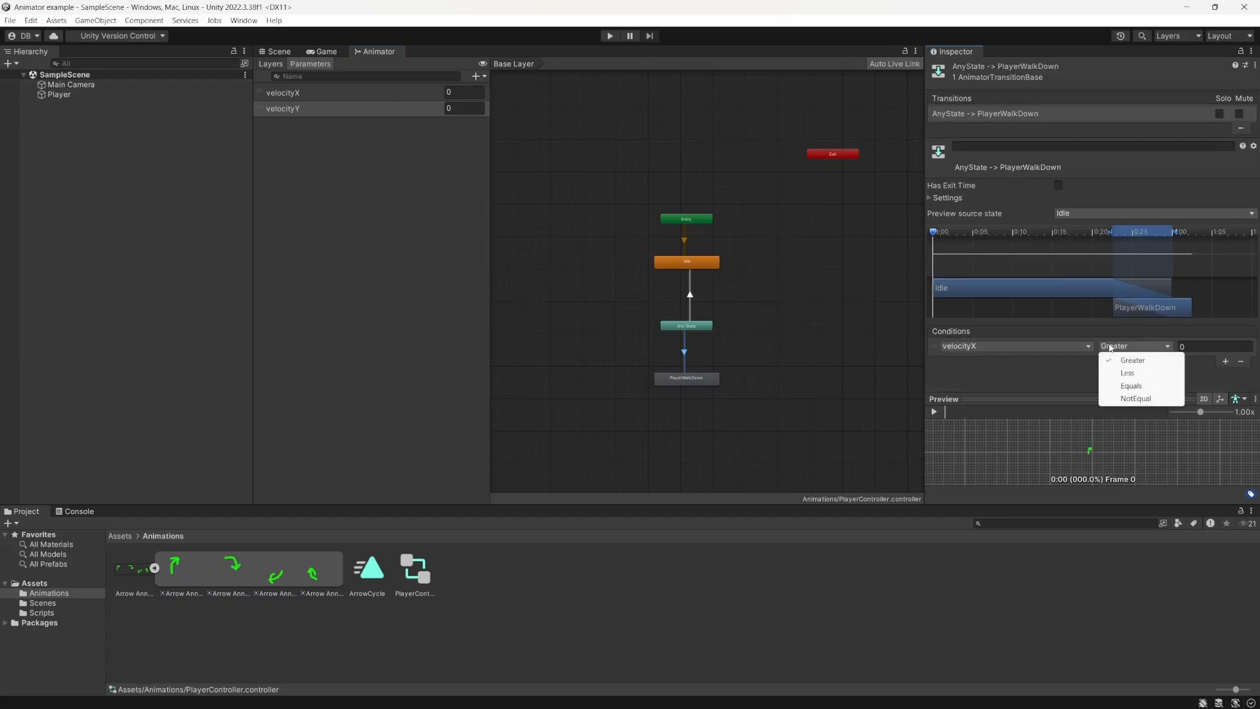
left_click(1132, 386)
Add a second condition, velocityY Less 0, to the Any State to PlayerWalkDown transition
left_click(1225, 361)
left_click(1014, 361)
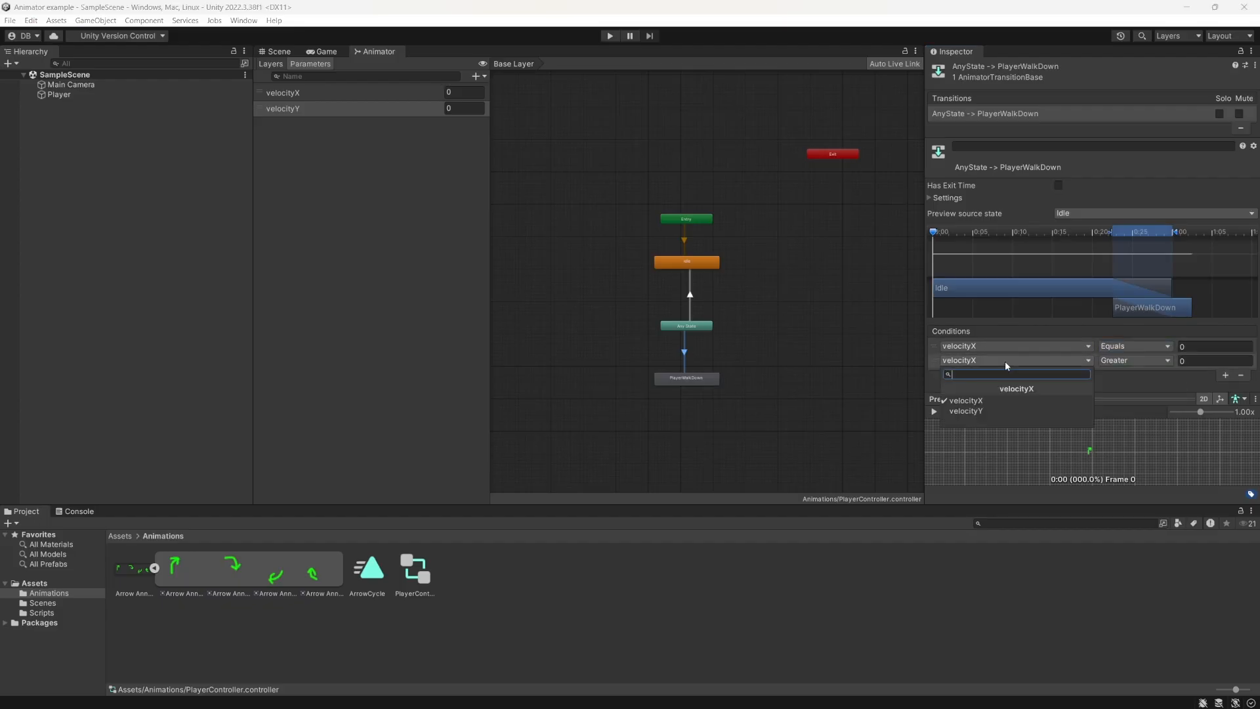
left_click(984, 411)
left_click(1126, 363)
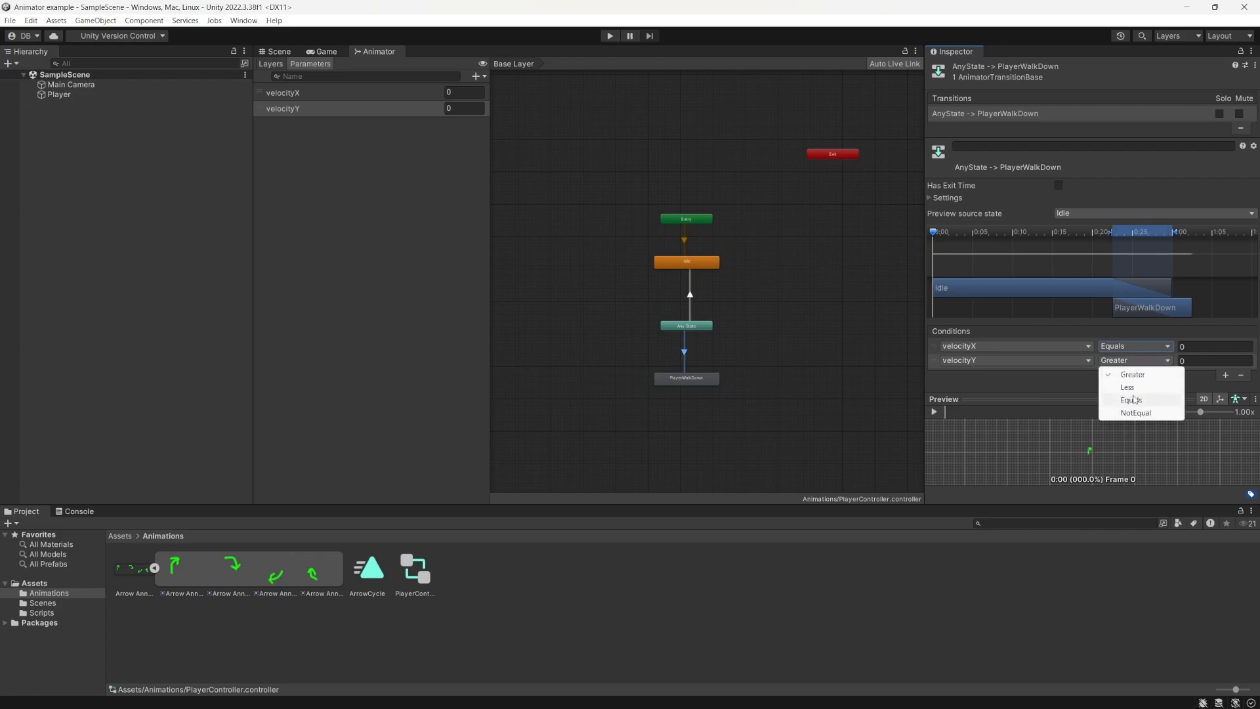
left_click(1135, 376)
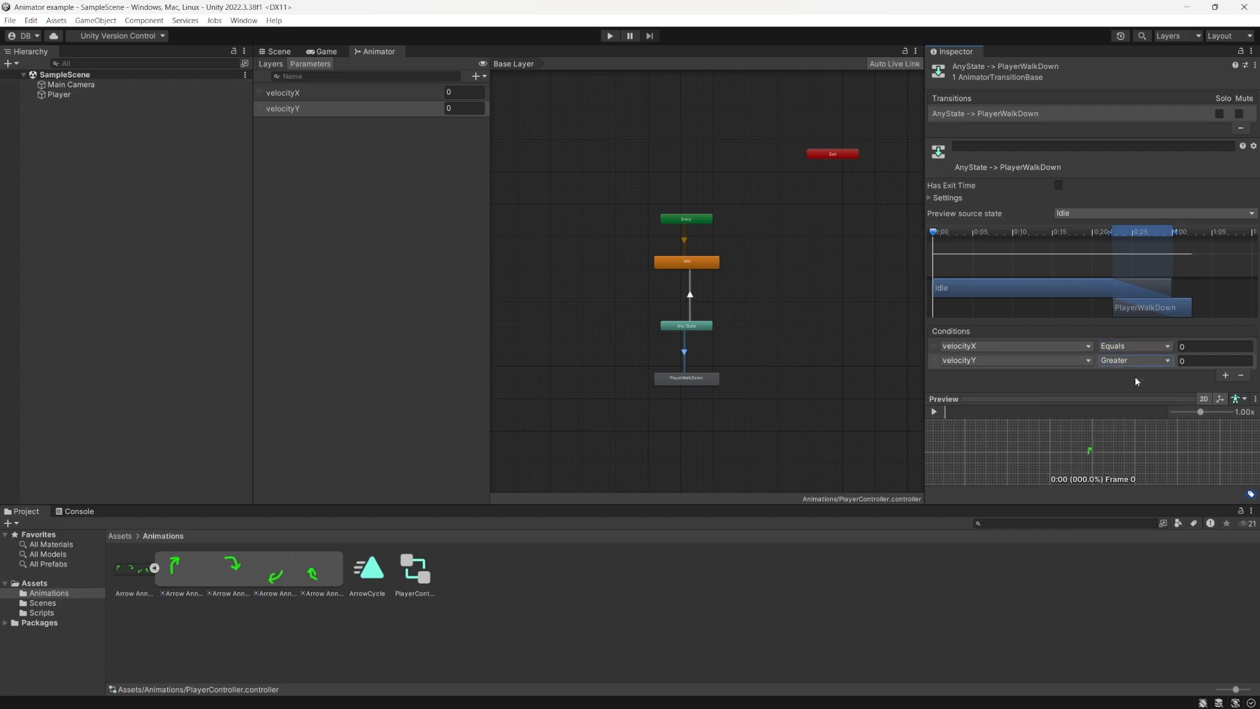
left_click(1130, 363)
left_click(1134, 391)
Play-test the scene by moving the Player down, up, left and right, and stop Play mode
left_click(282, 50)
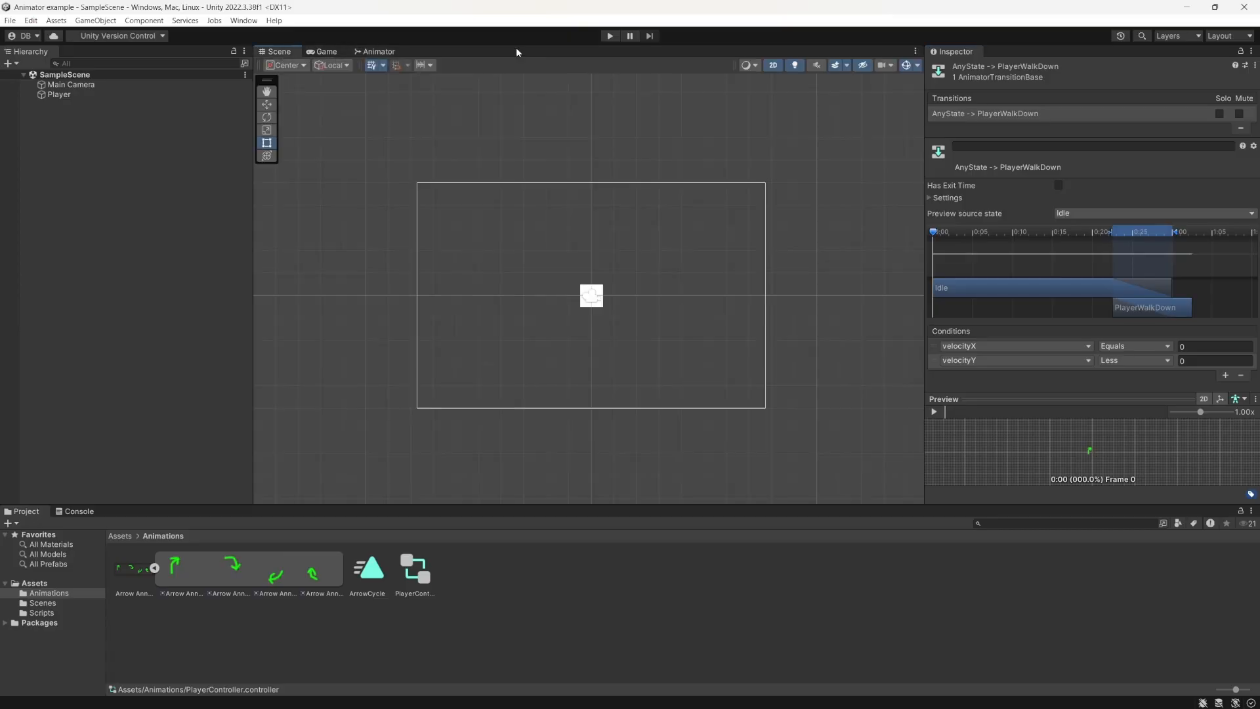
left_click(608, 36)
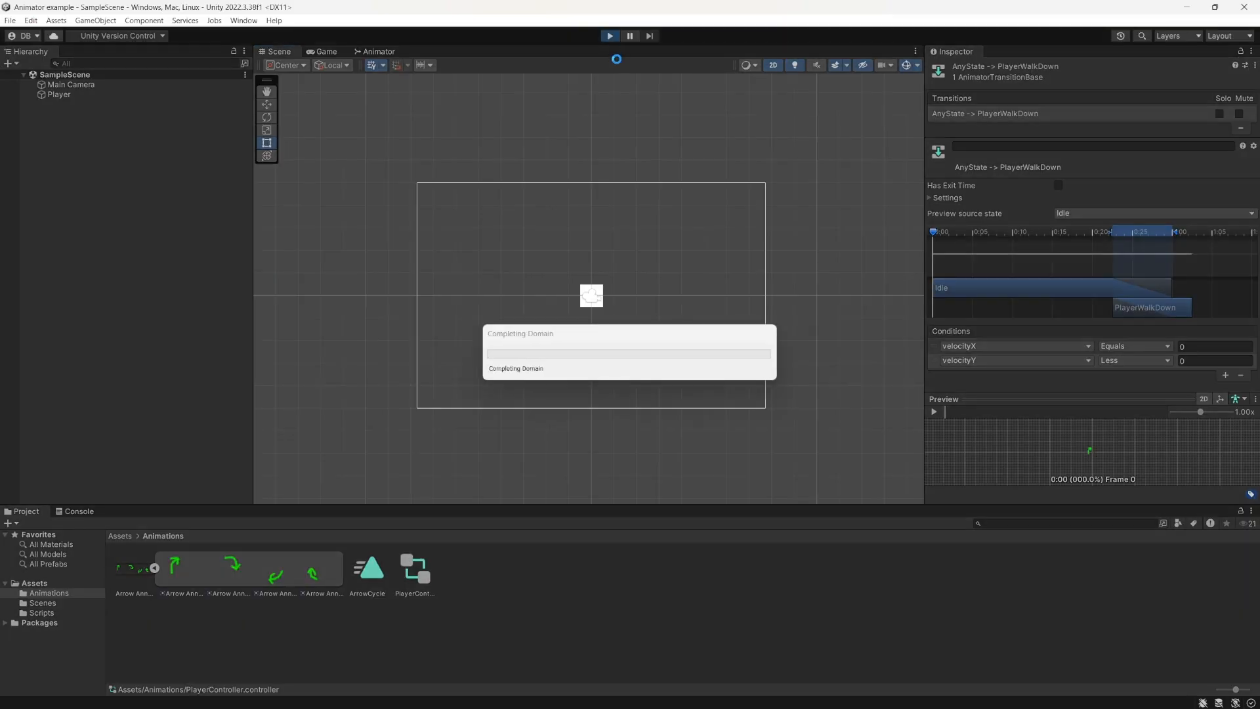
key("s")
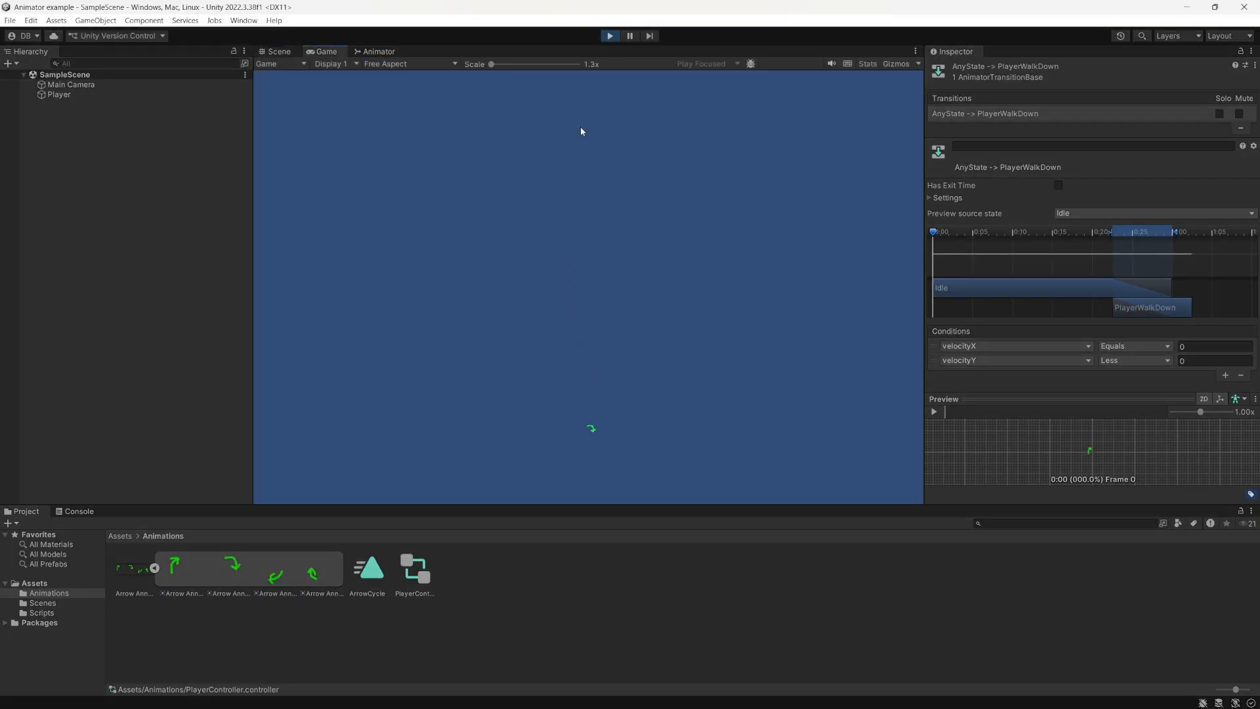
key("w")
key("s")
key("w")
key("d")
key("a")
key("s")
key("d")
key("w")
key("a")
key("s")
key("w")
left_click(610, 36)
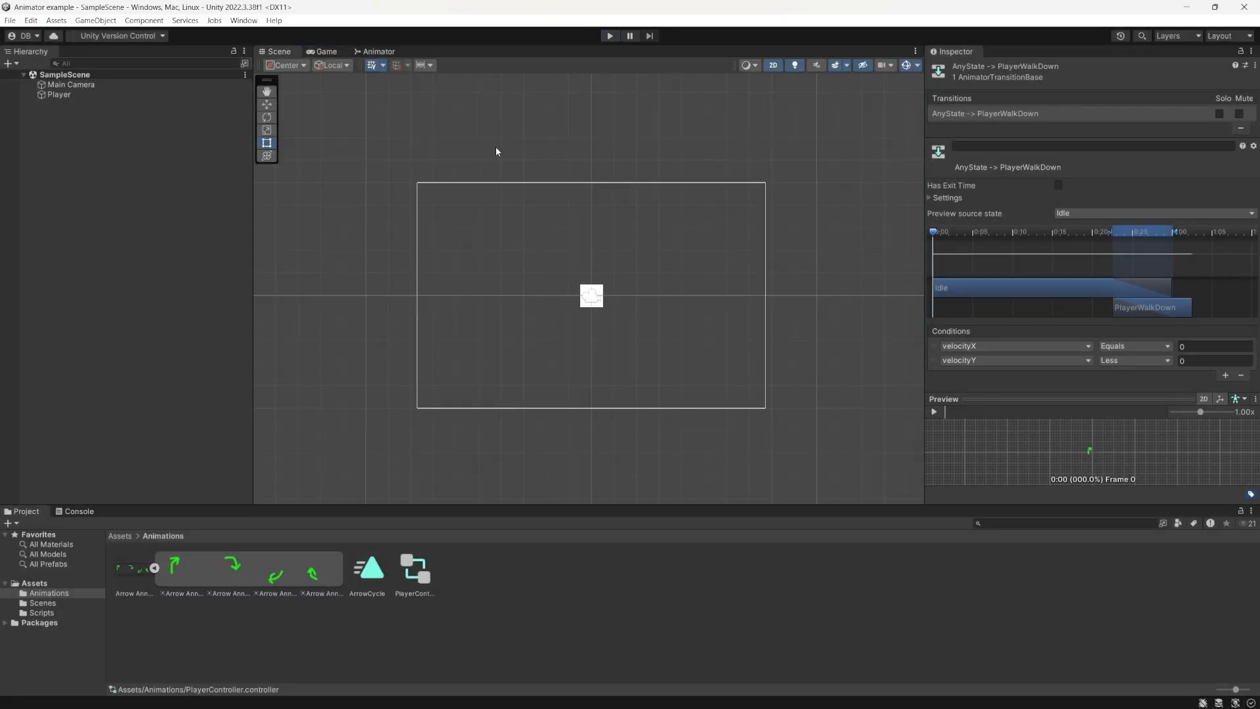
Add the condition velocityX Equals 0 to the Any State to Idle transition in the Animator graph
left_click(376, 51)
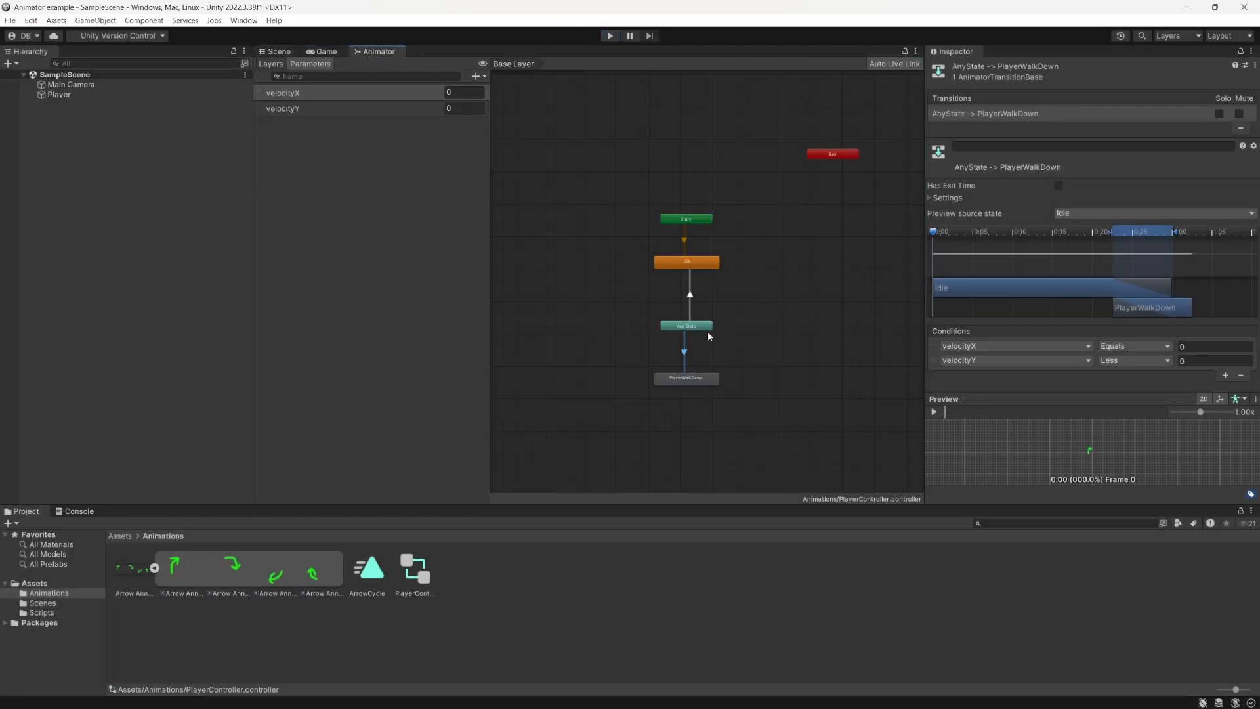
left_click(692, 315)
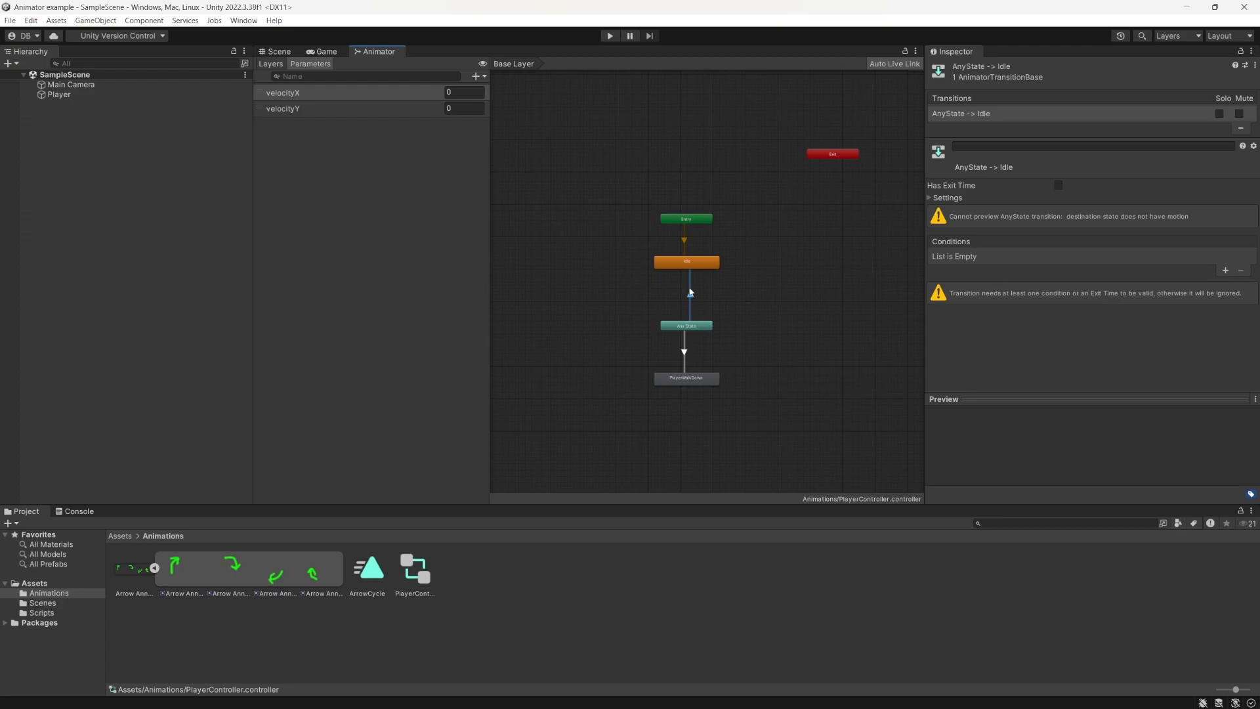
left_click(1225, 270)
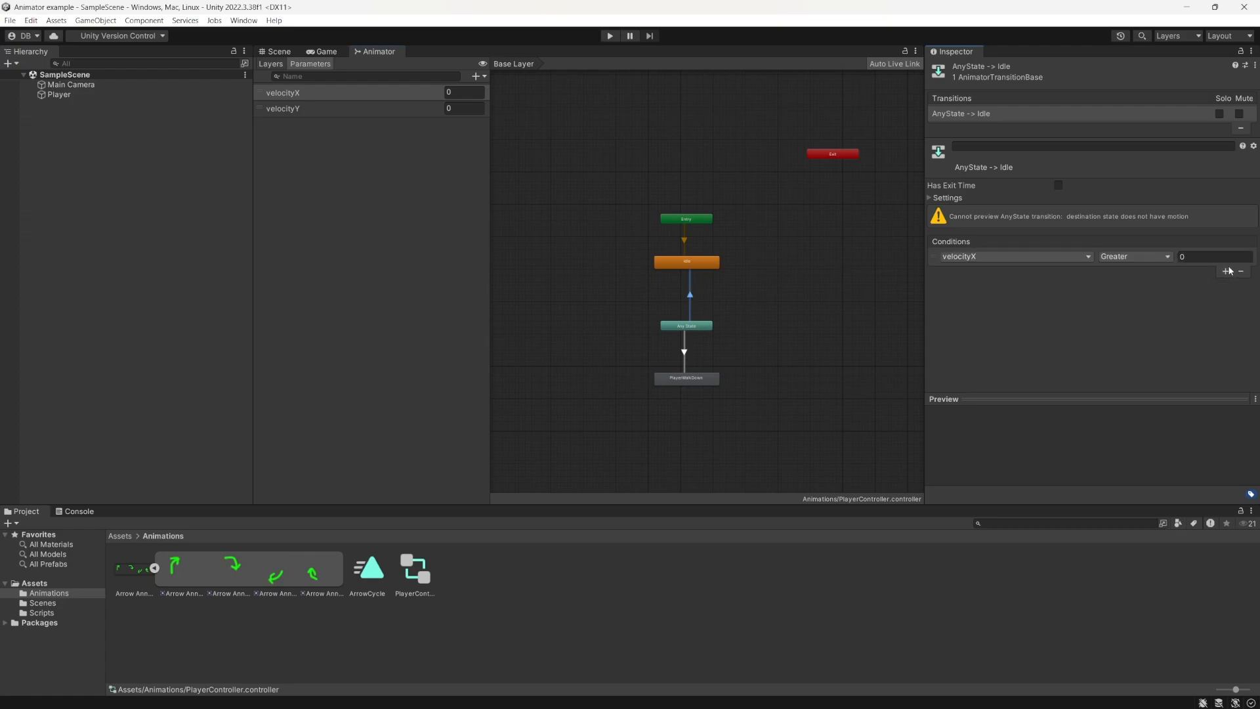
left_click(1148, 259)
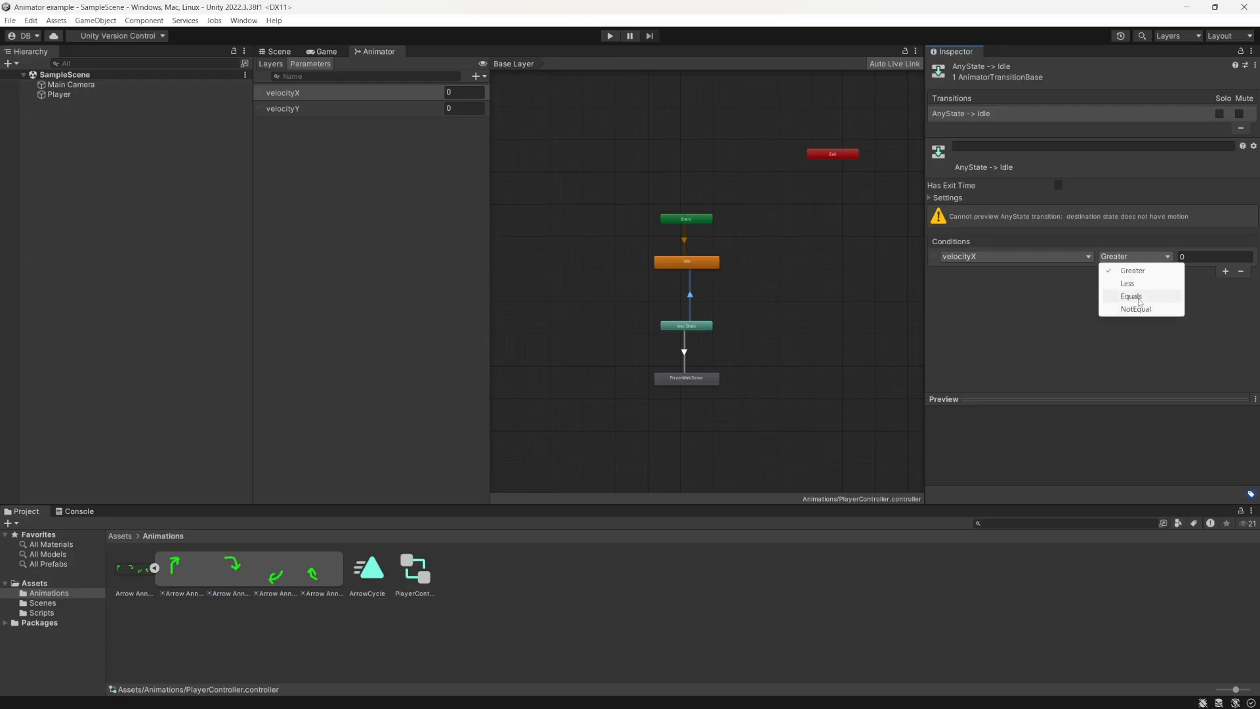
left_click(1159, 293)
Add a second condition, velocityY Equals 0, to the Any State to Idle transition
left_click(1225, 271)
left_click(1075, 271)
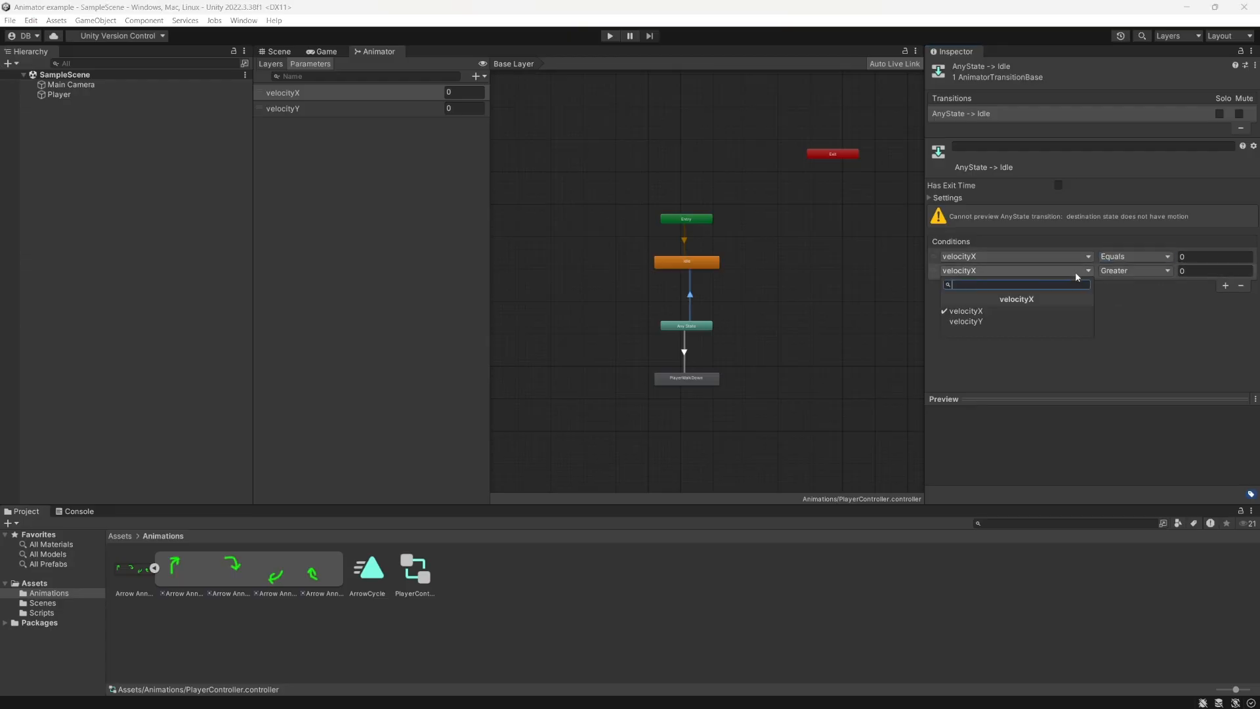
left_click(996, 321)
left_click(1134, 271)
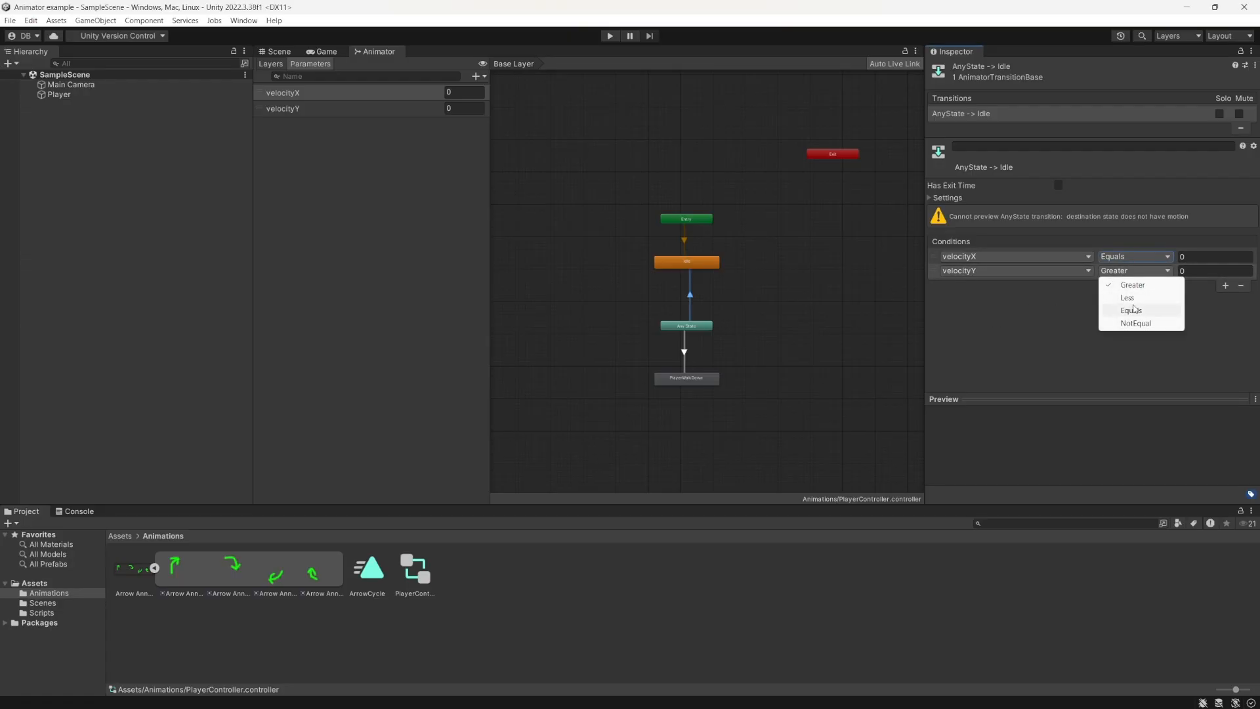
left_click(1130, 306)
left_click(688, 262)
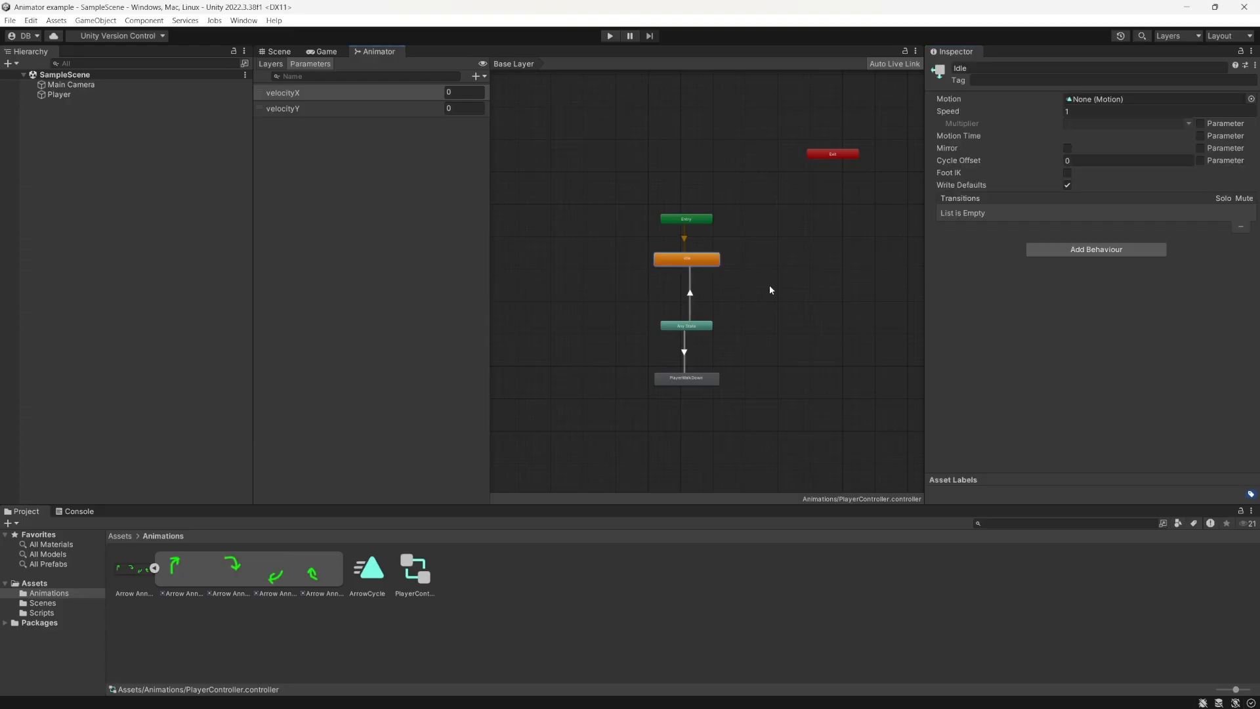
left_click(770, 287)
Play-test the Player's movement in the Game view, stop Play mode and select Any State in the Animator graph
left_click(609, 37)
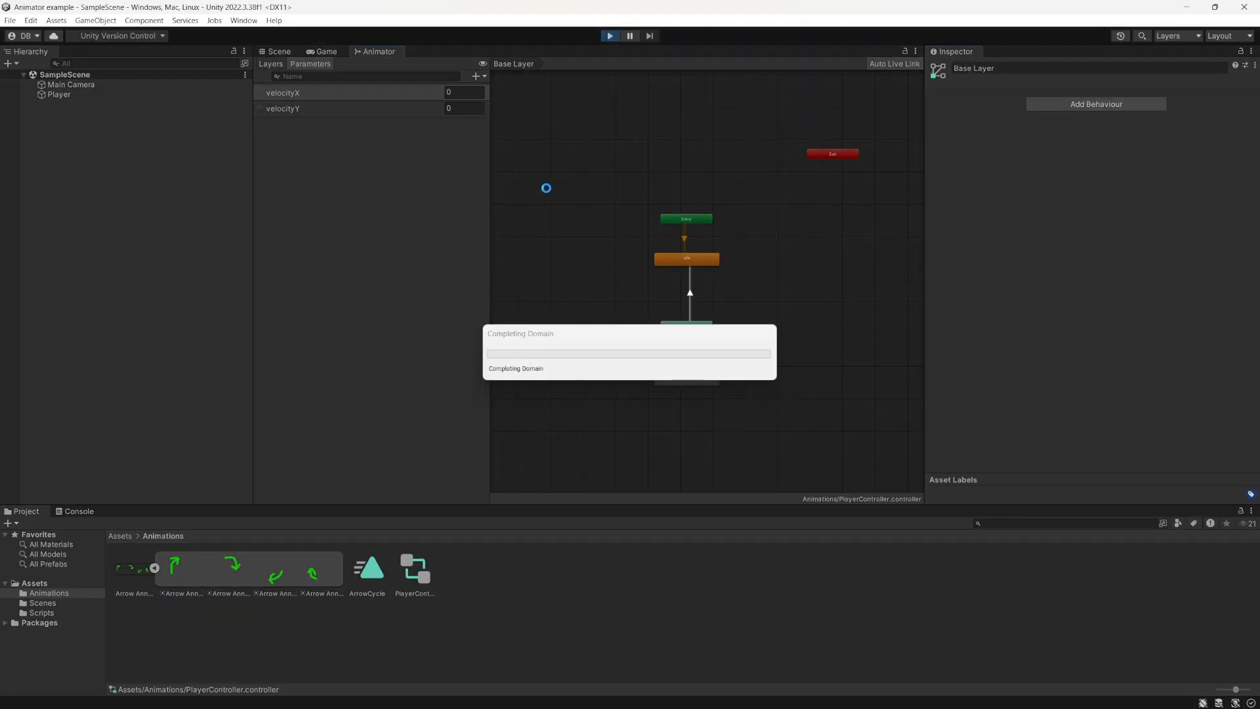
left_click(318, 52)
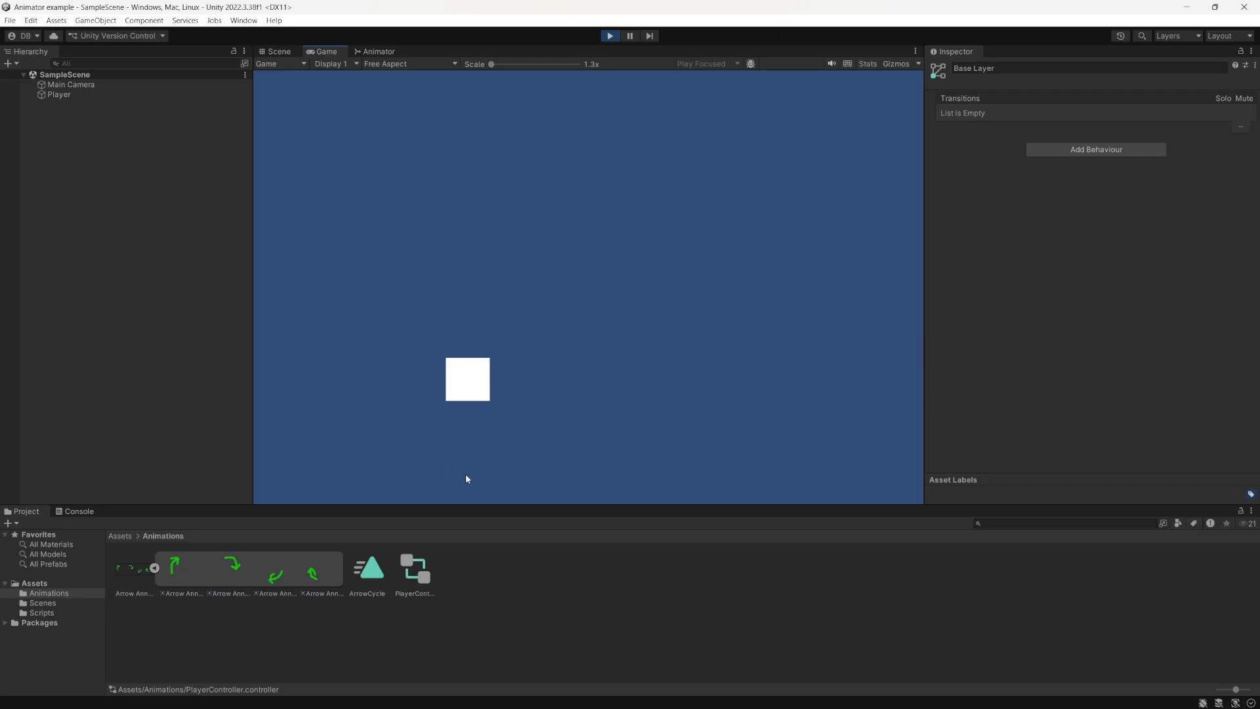
left_click(609, 37)
left_click(376, 51)
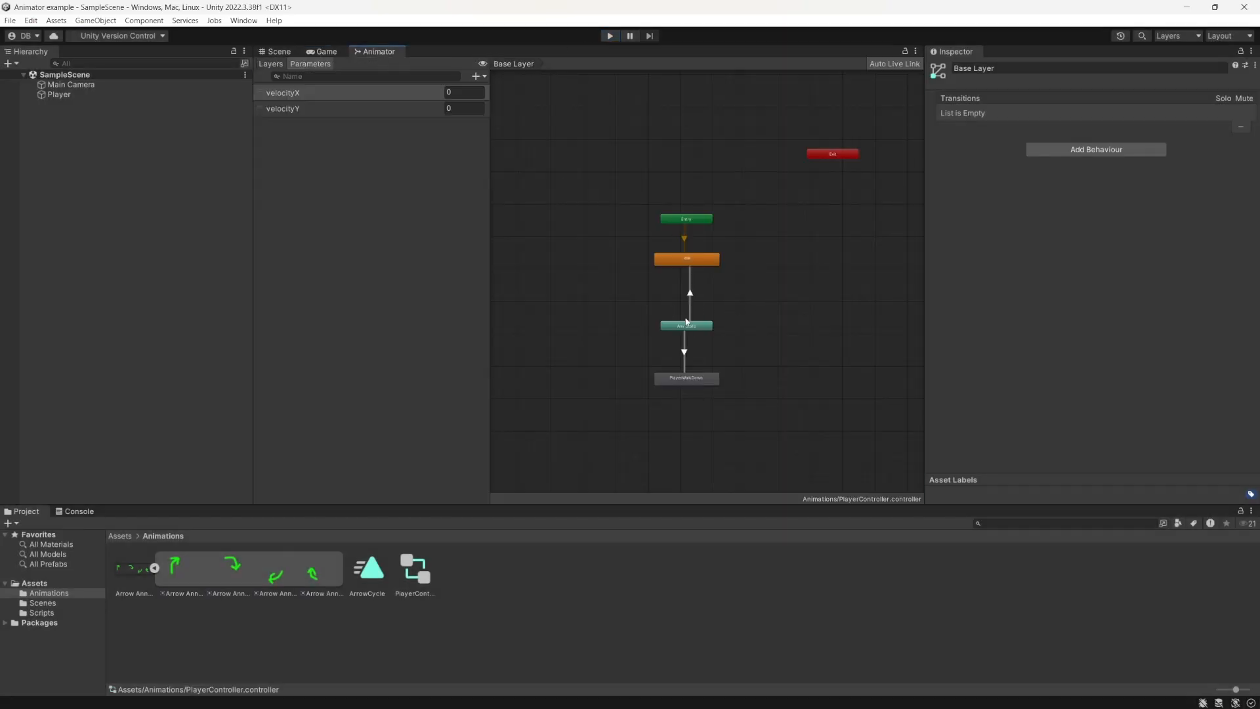
left_click(686, 327)
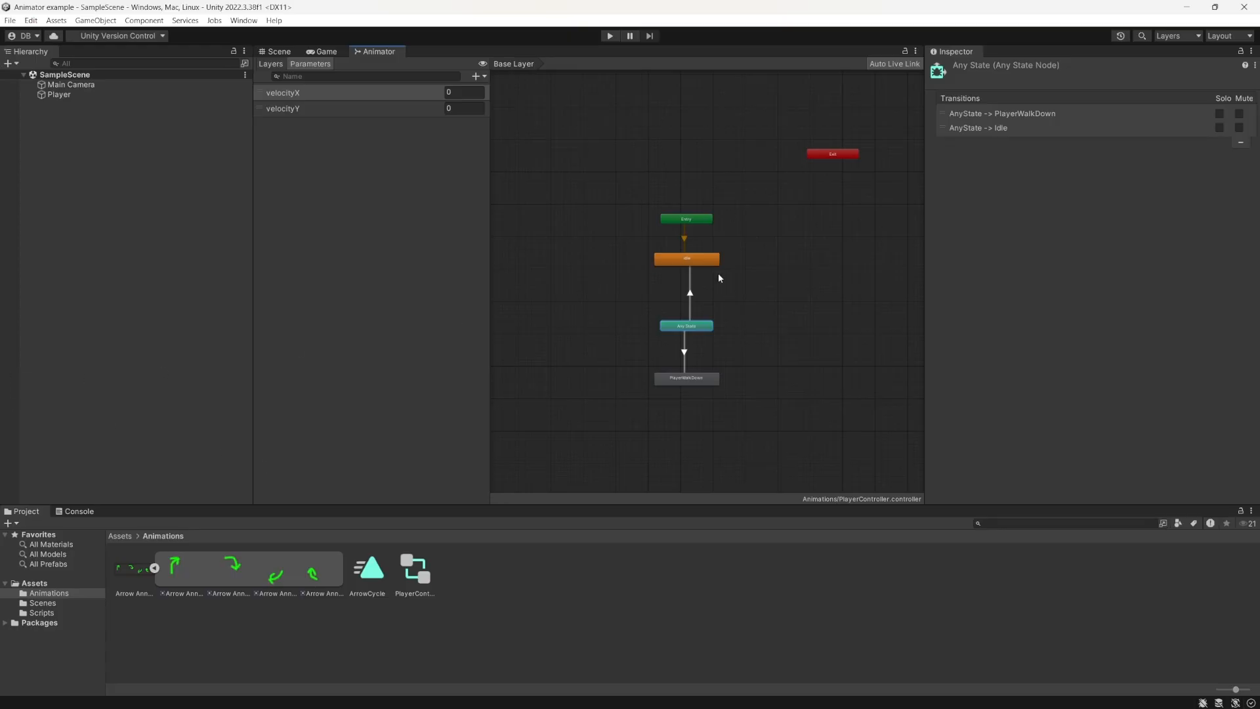
Create an empty state named PlayerWalkRight beside Any State and assign the ArrowCycle clip as its motion
right_click(780, 323)
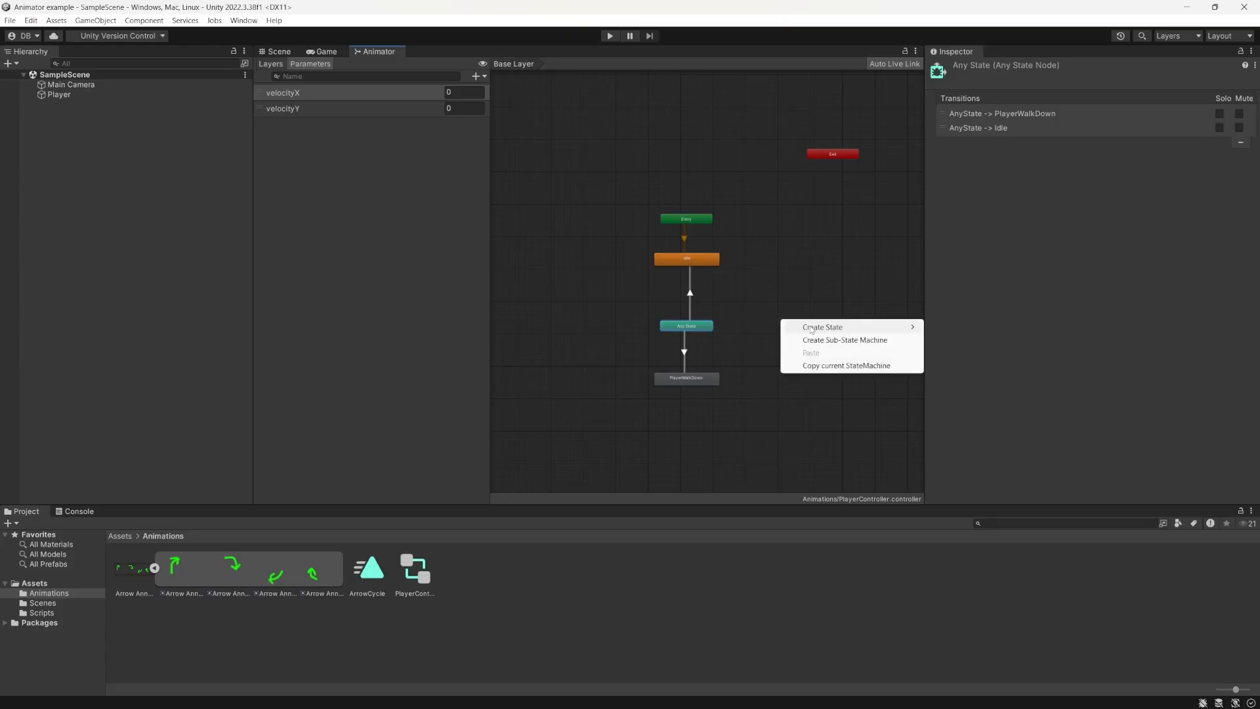
mouse_move(810, 326)
left_click(940, 327)
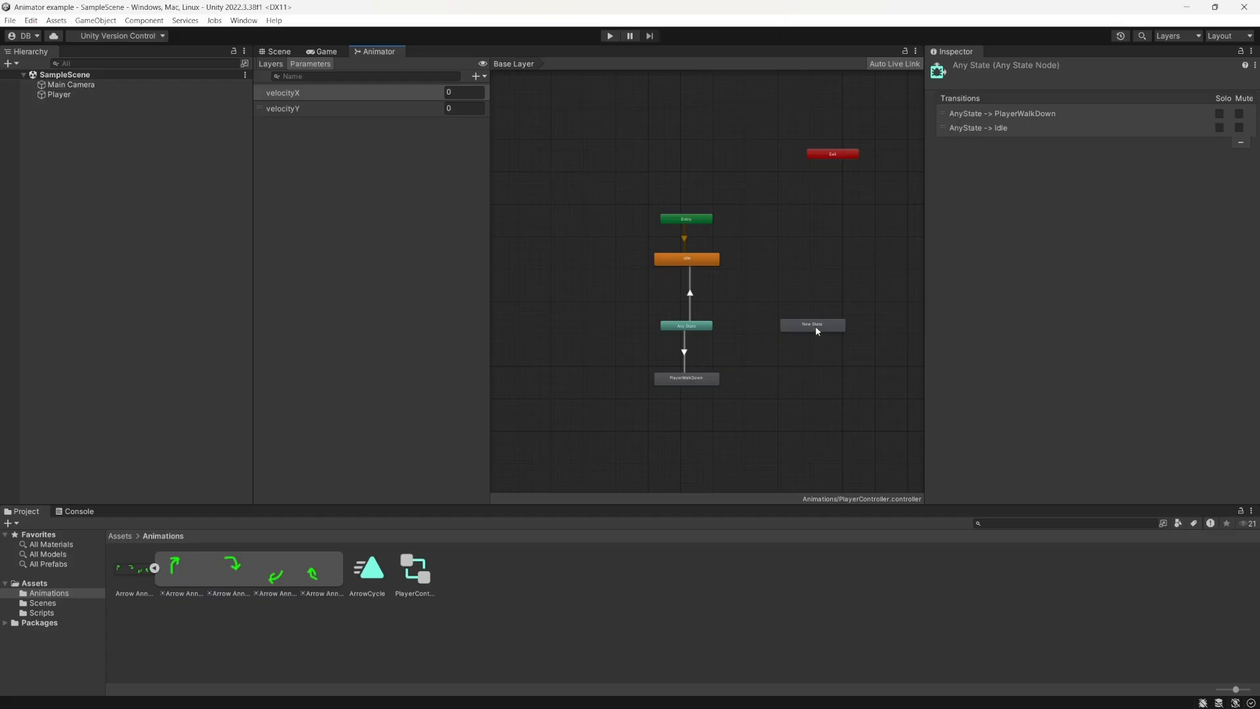
left_click_drag(815, 325, 794, 330)
left_click_drag(1013, 69, 891, 80)
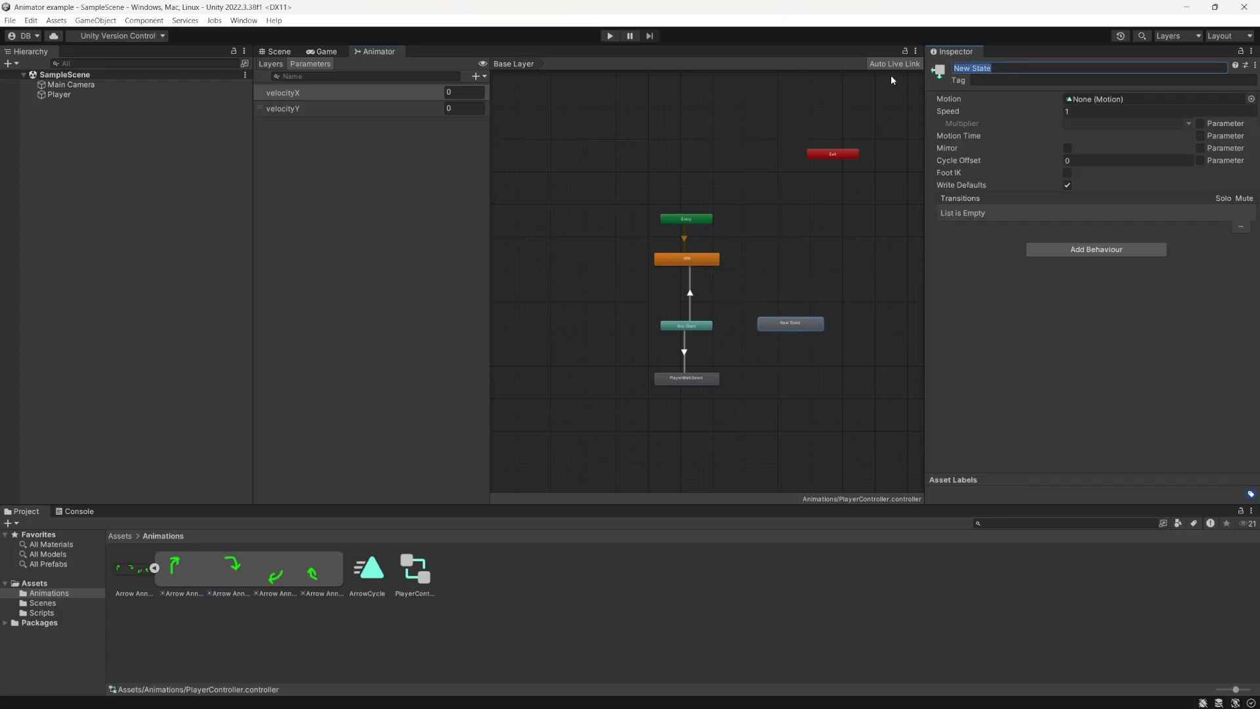
type("PLa")
type("layerWalk")
type("Right")
left_click_drag(394, 569, 1096, 100)
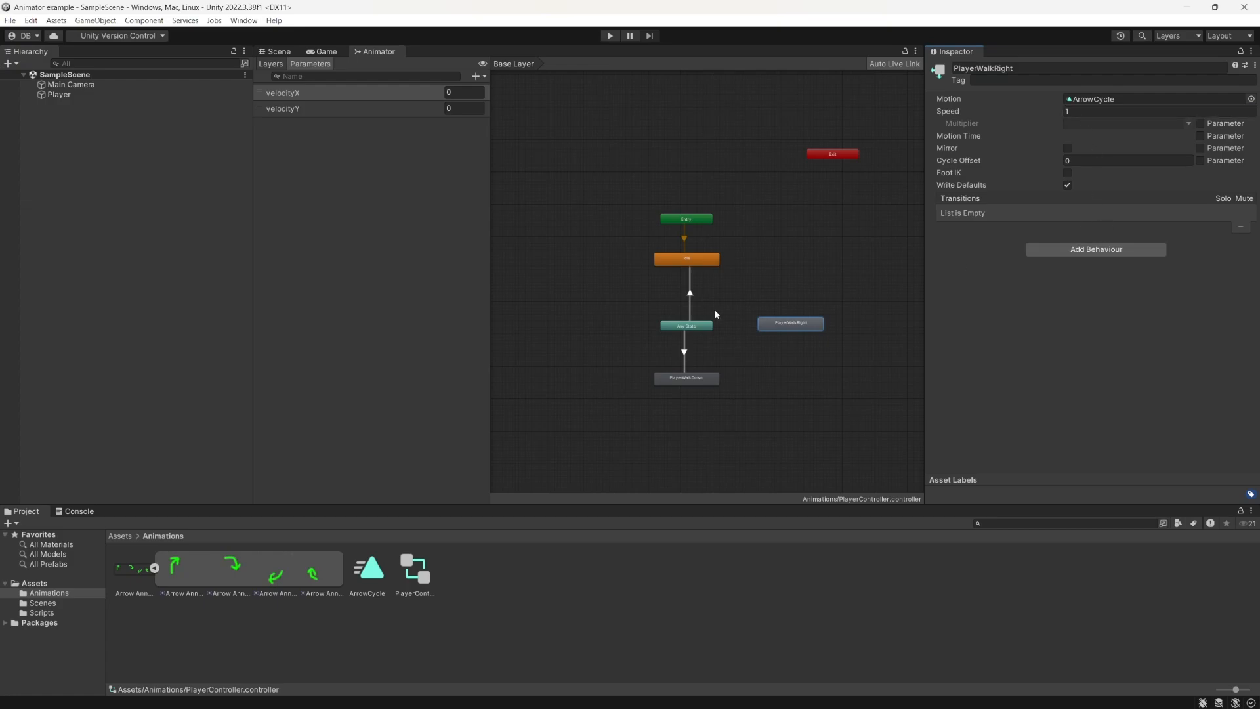
Make a transition from Any State to PlayerWalkRight and add the condition velocityX Greater 0
right_click(694, 325)
left_click(725, 332)
left_click(786, 325)
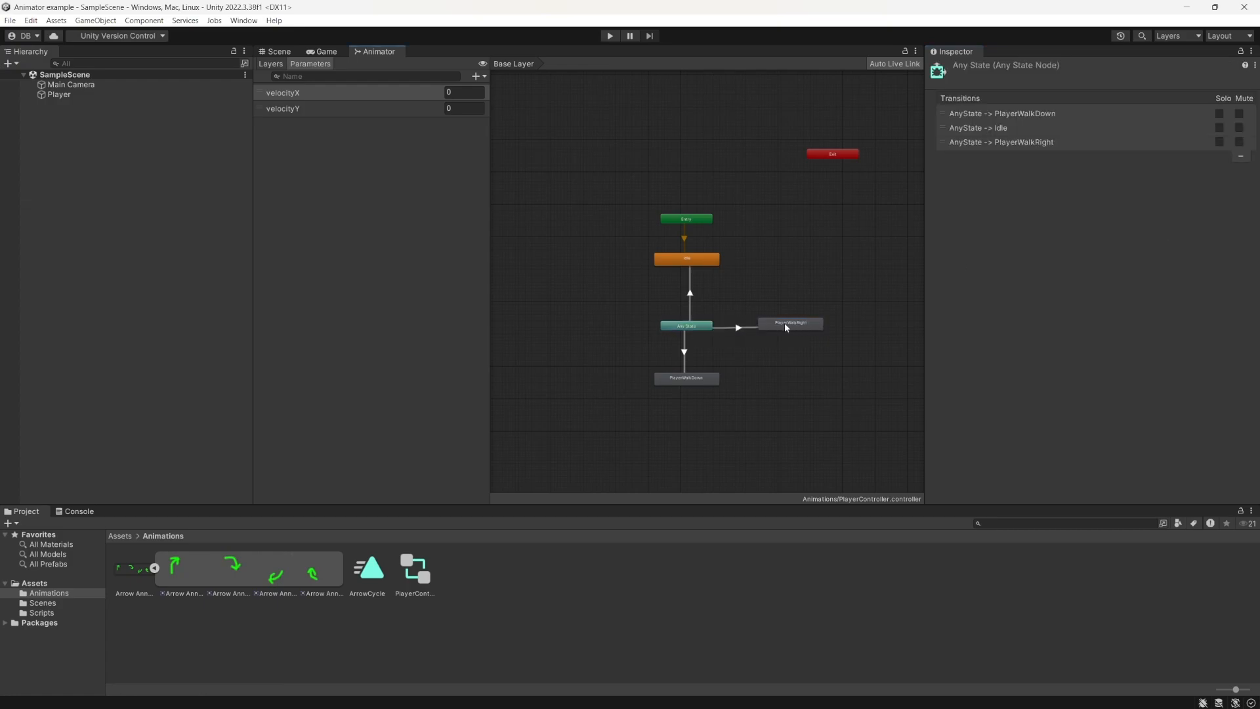
left_click(737, 329)
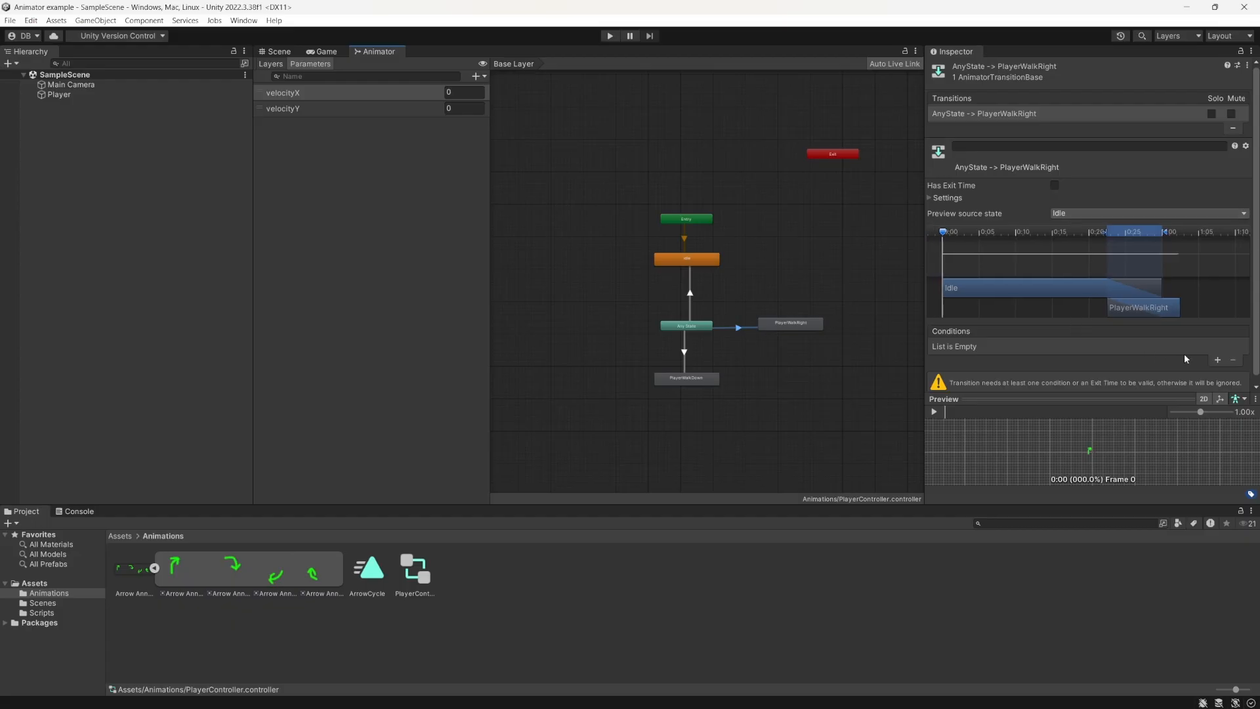
left_click(1217, 360)
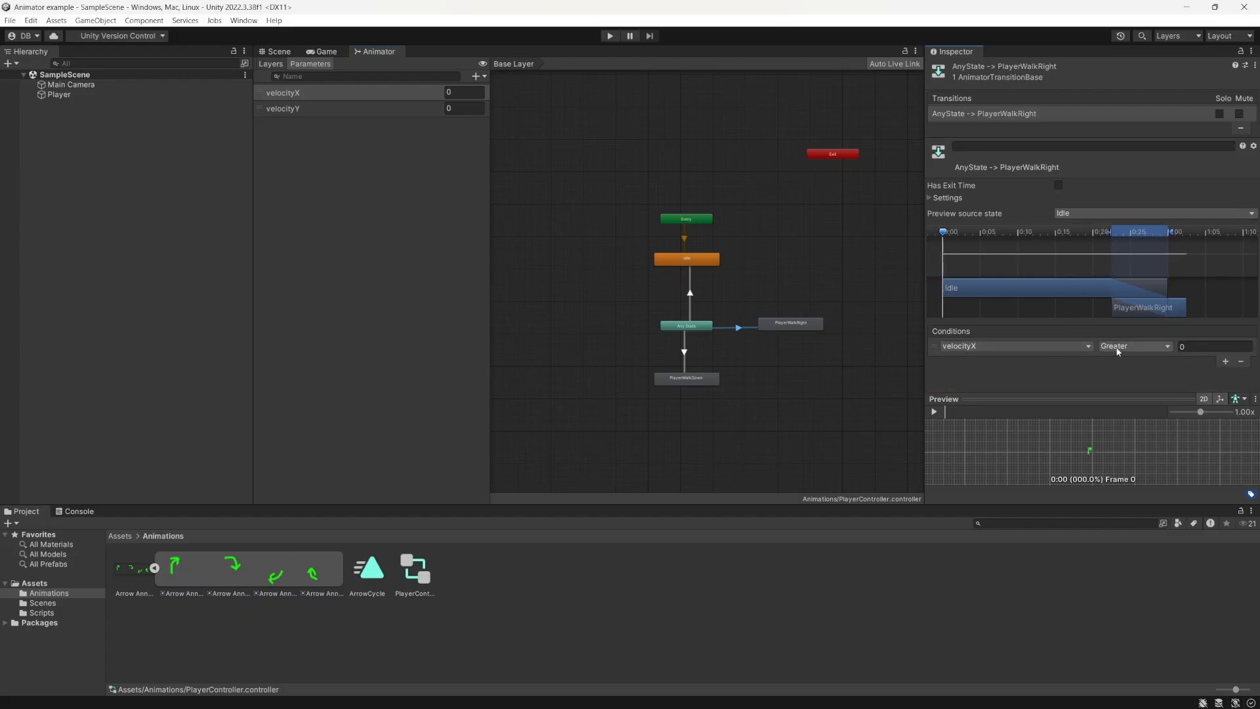
Add a second condition, velocityY Equals 0, to the Any State to PlayerWalkRight transition
left_click(1226, 362)
left_click(1025, 360)
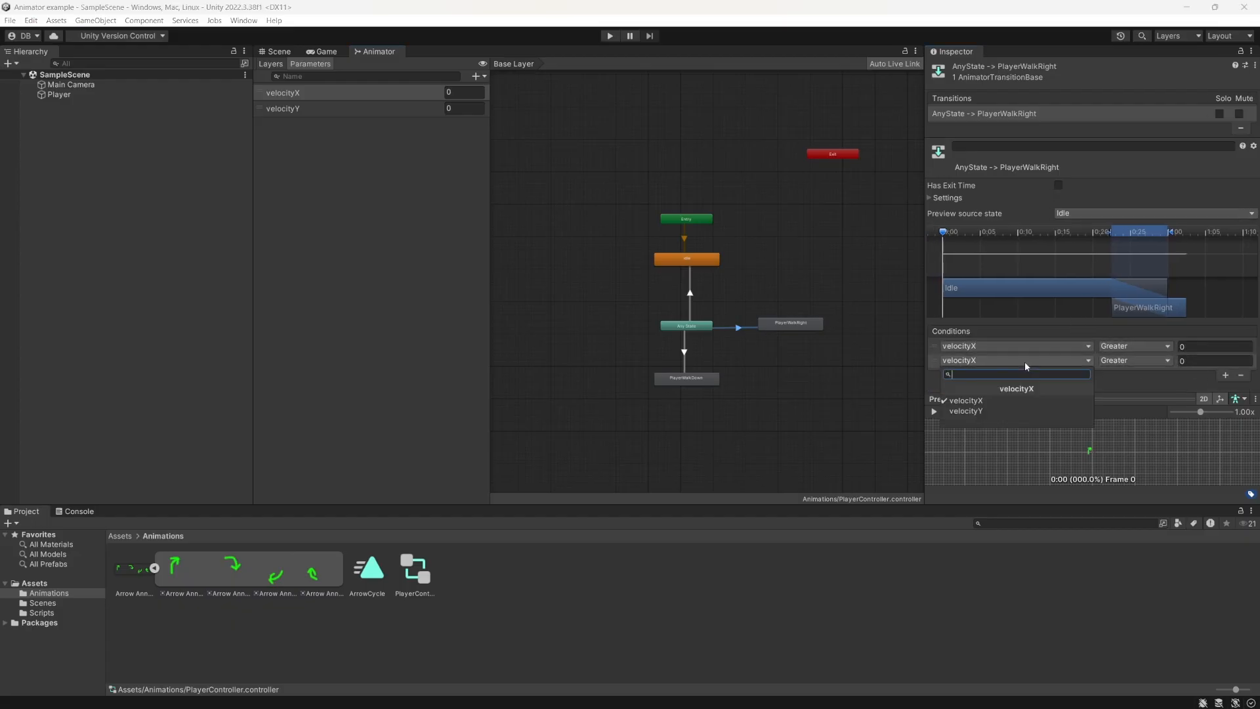
left_click(980, 413)
left_click(1135, 360)
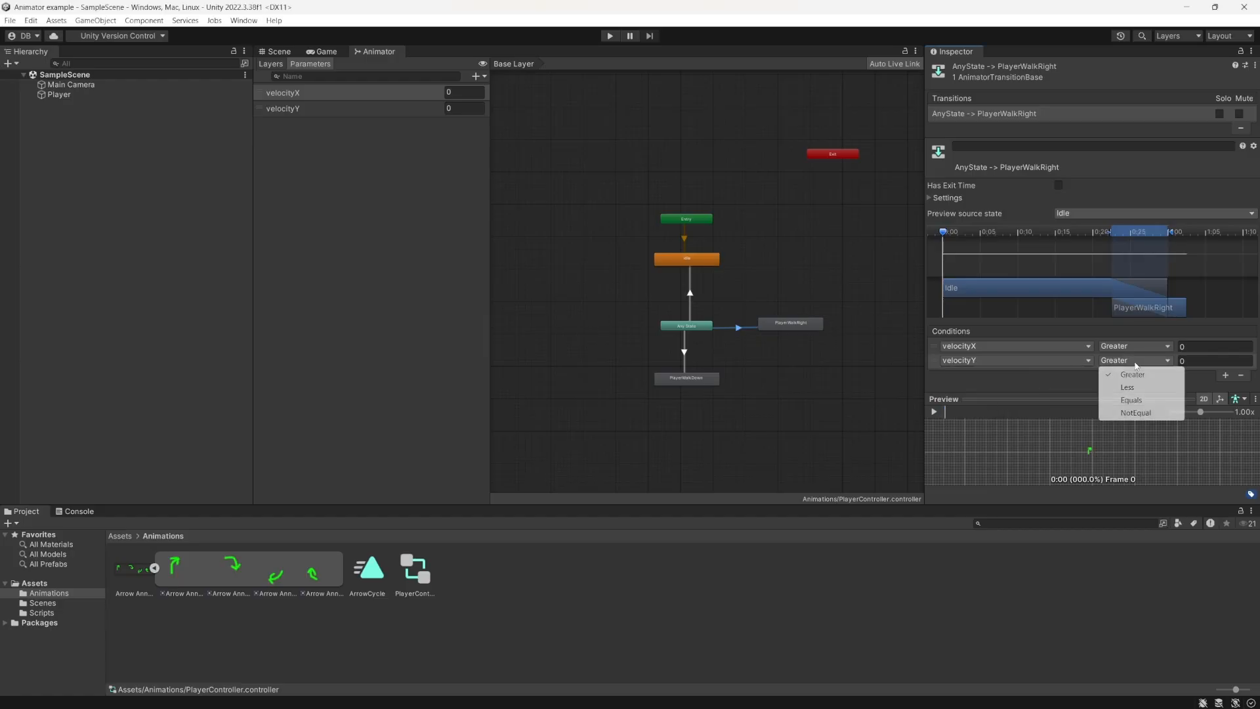
left_click(1146, 401)
left_click(612, 151)
Play-test the scene by moving the Player, stop Play mode and return to the Animator graph
key("ctrl+p")
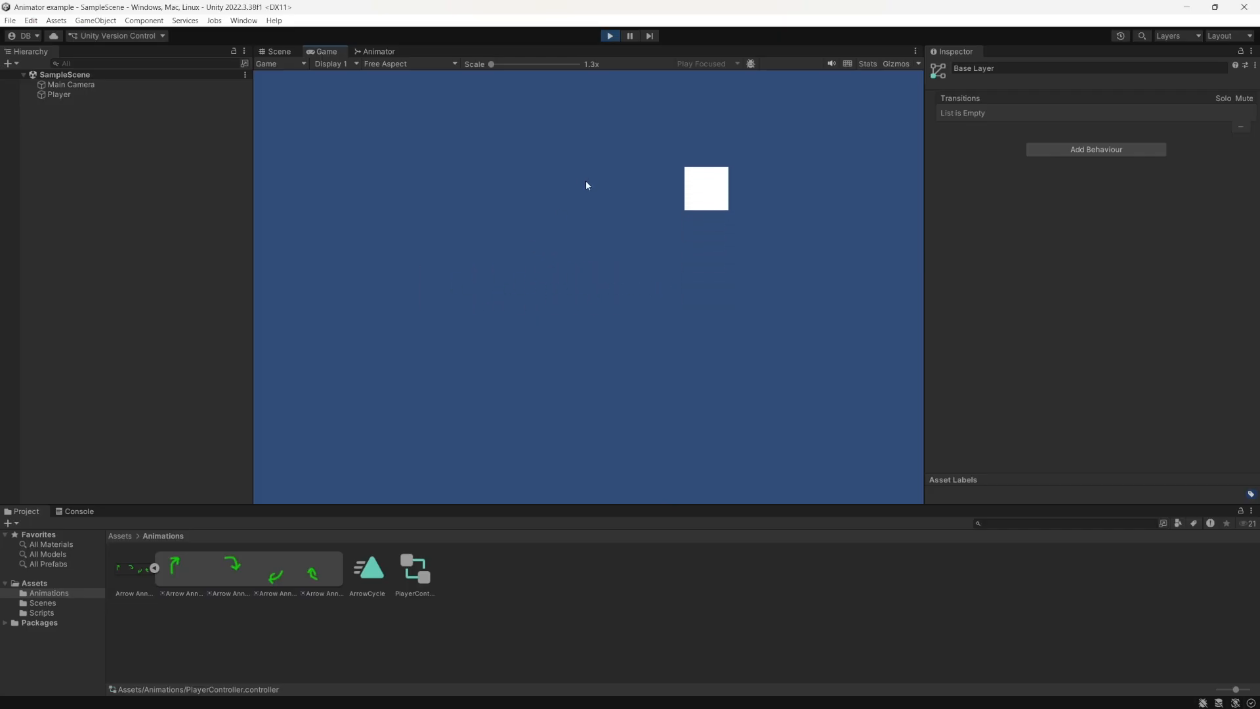
left_click(610, 36)
left_click(376, 51)
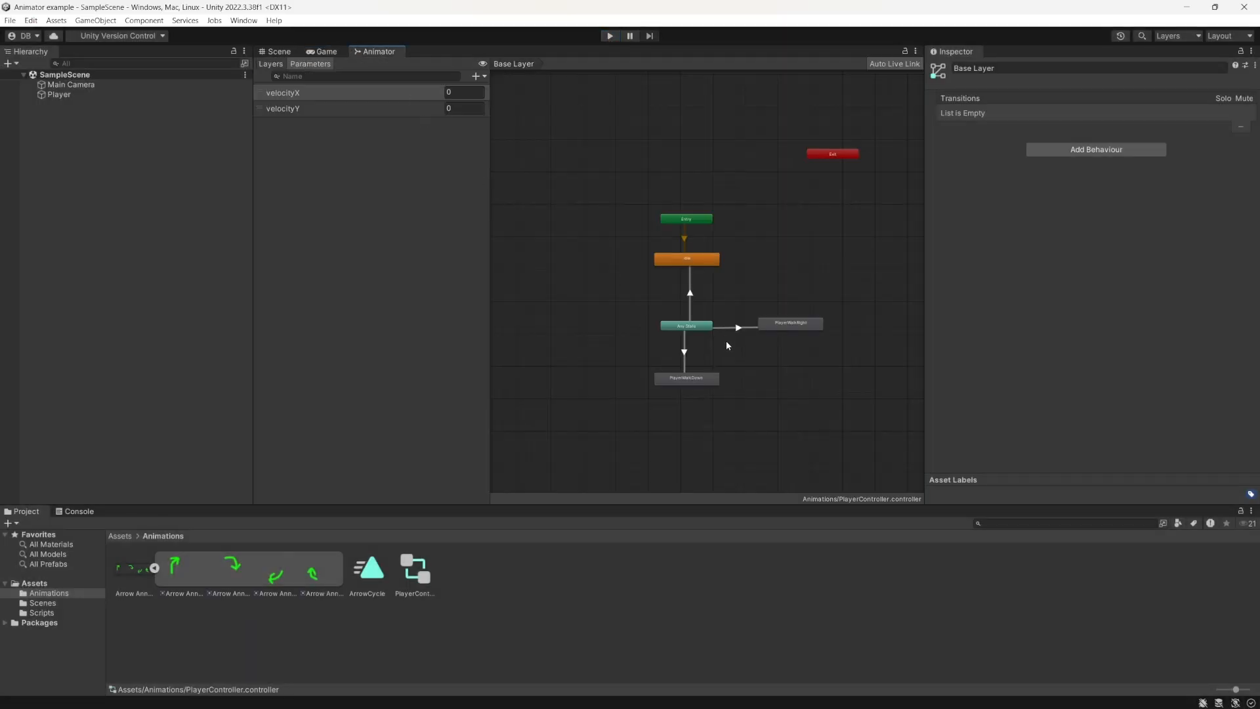
Examine the settings of the Any State to Idle transition, toggling Has Exit Time on and off again
left_click(689, 307)
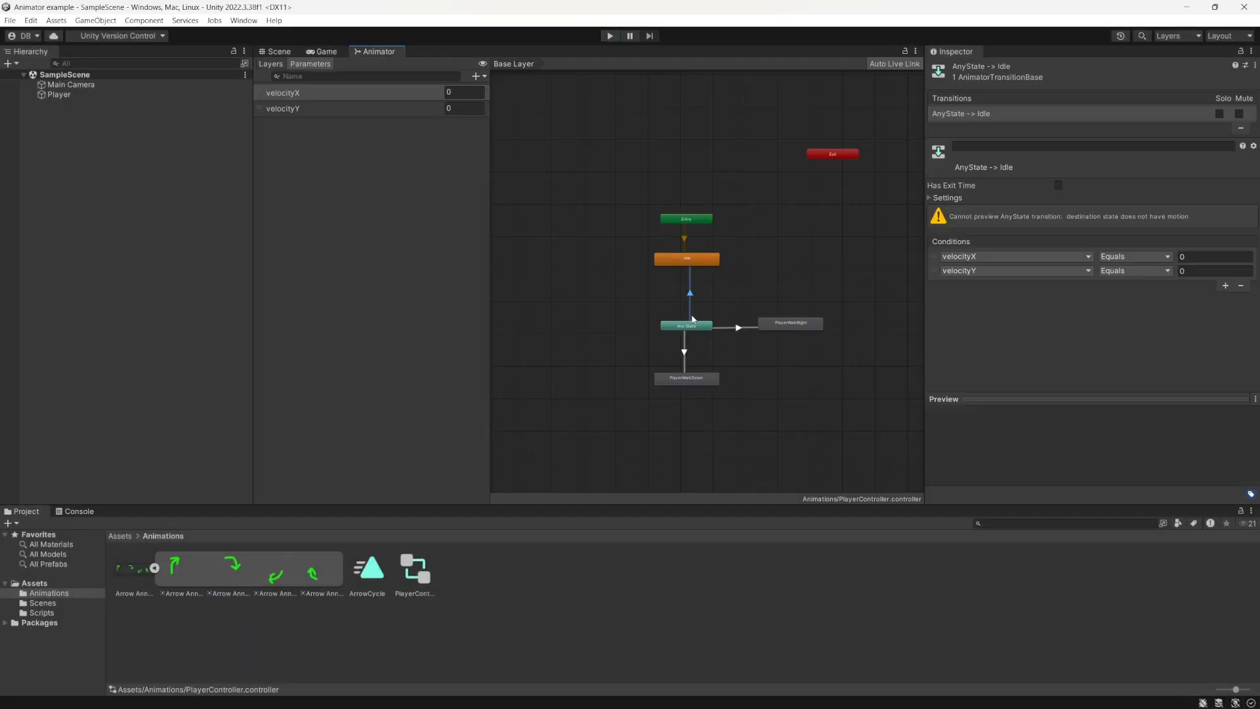
left_click(945, 197)
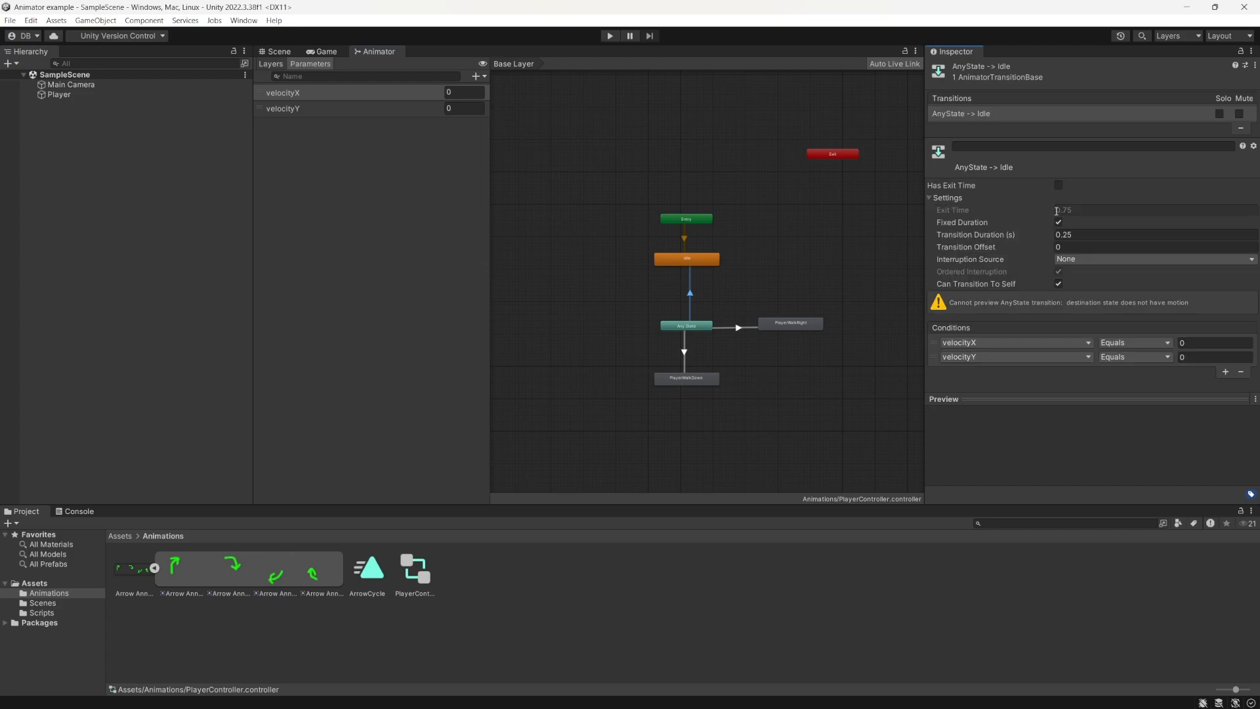
left_click(1059, 186)
left_click(1058, 186)
left_click(952, 197)
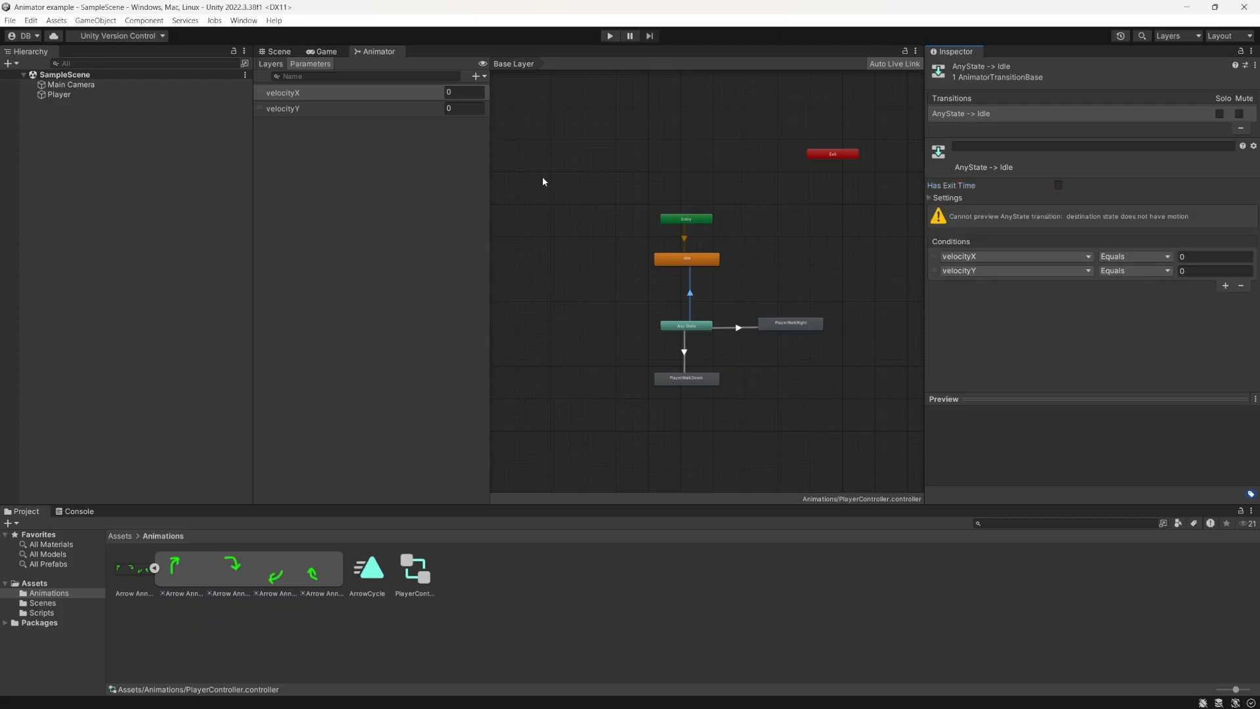
Open the ArrowCycle clip for editing over the Animator graph and select the Player as its animated object
left_click(367, 568)
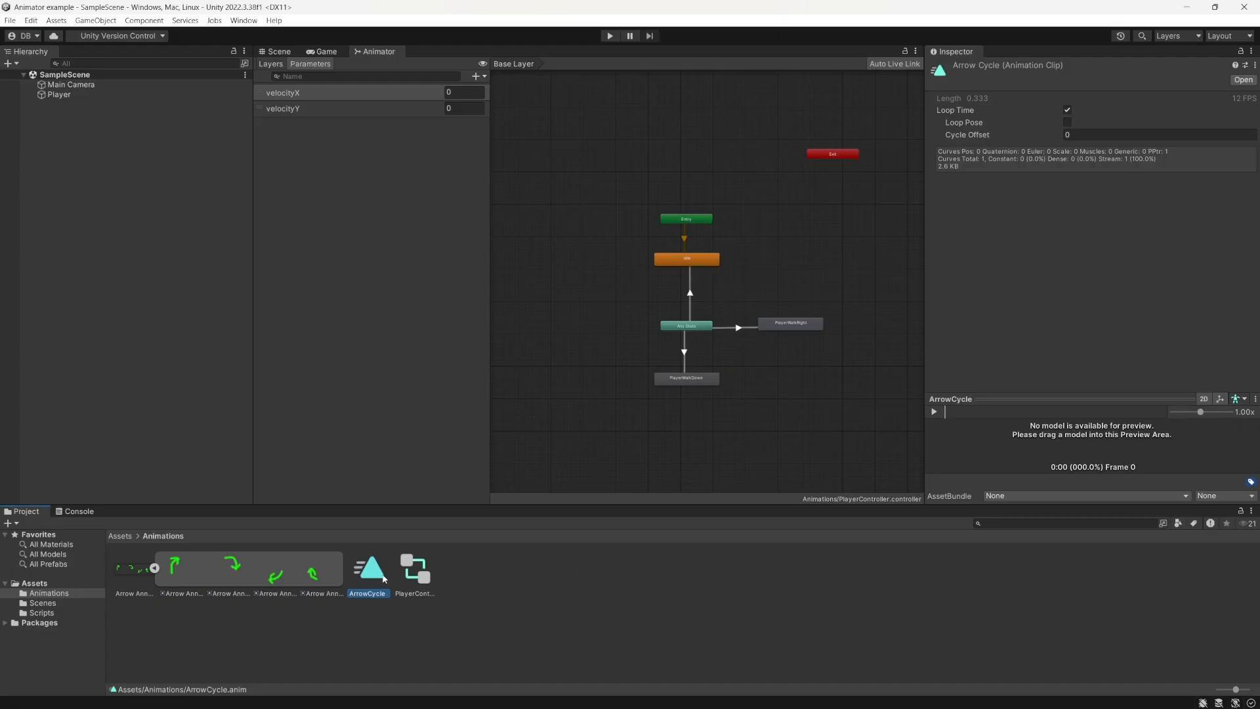
double_click(365, 573)
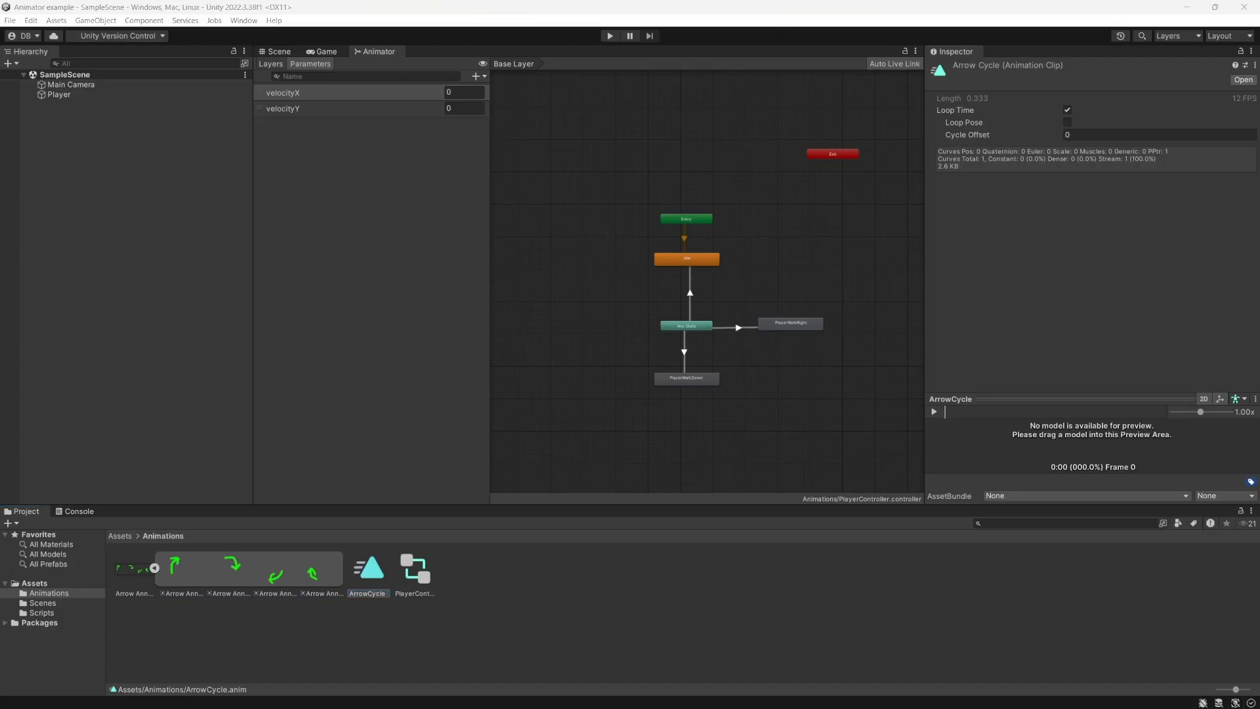
left_click_drag(1259, 321, 584, 139)
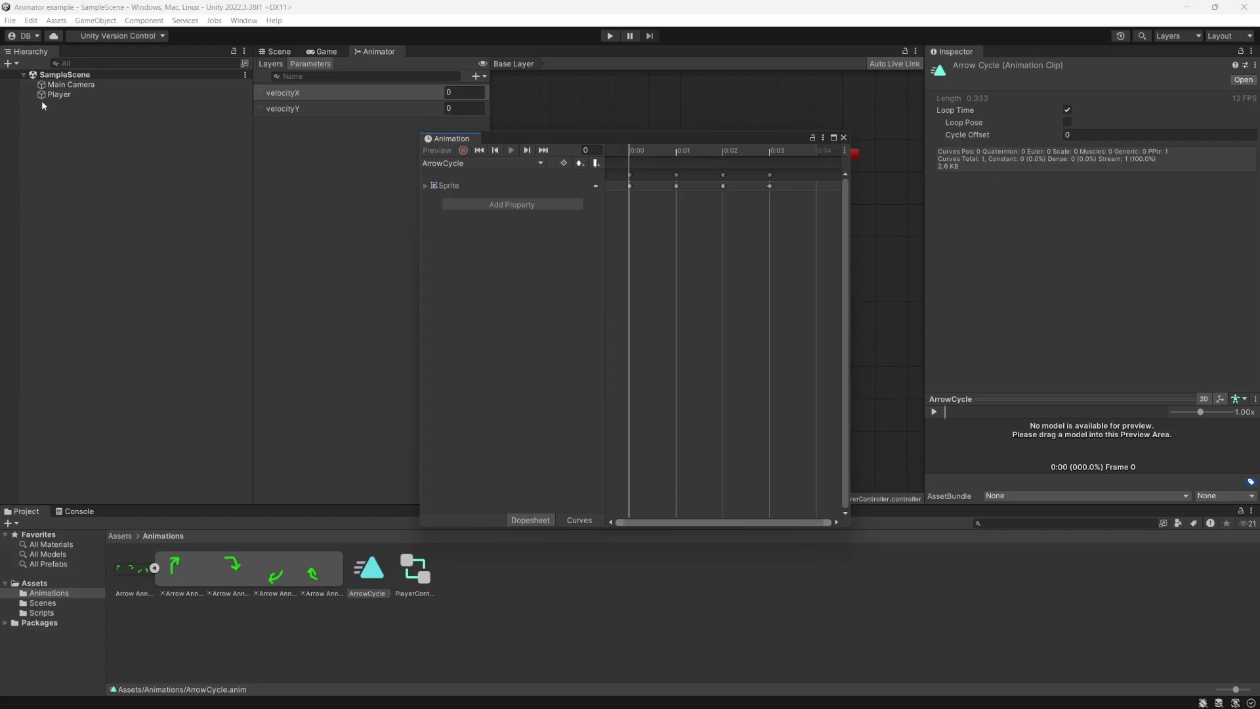
left_click(84, 96)
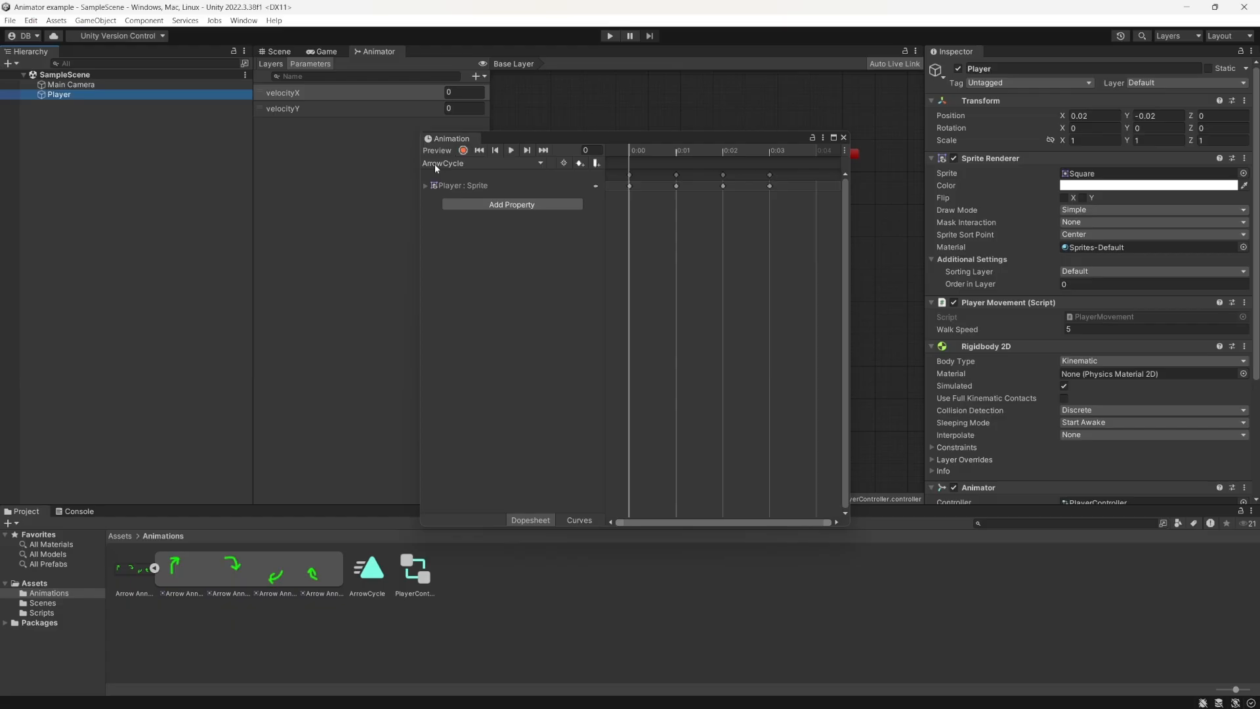
right_click(773, 186)
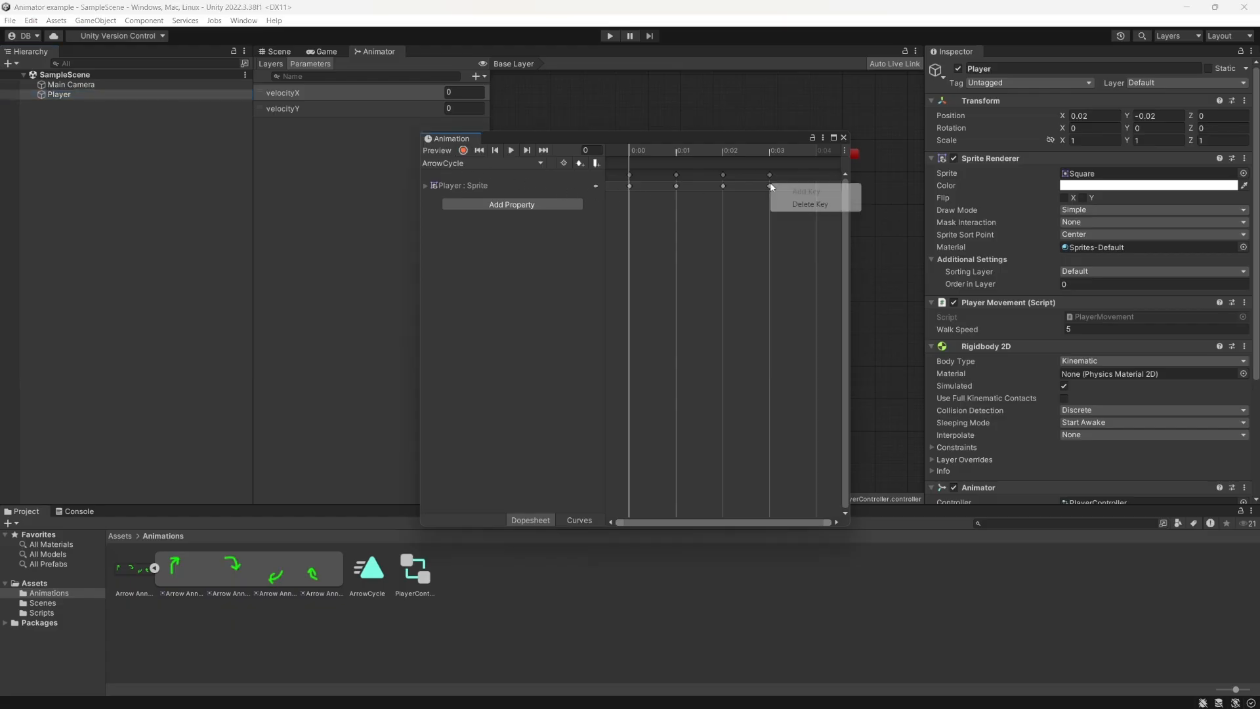
left_click(770, 166)
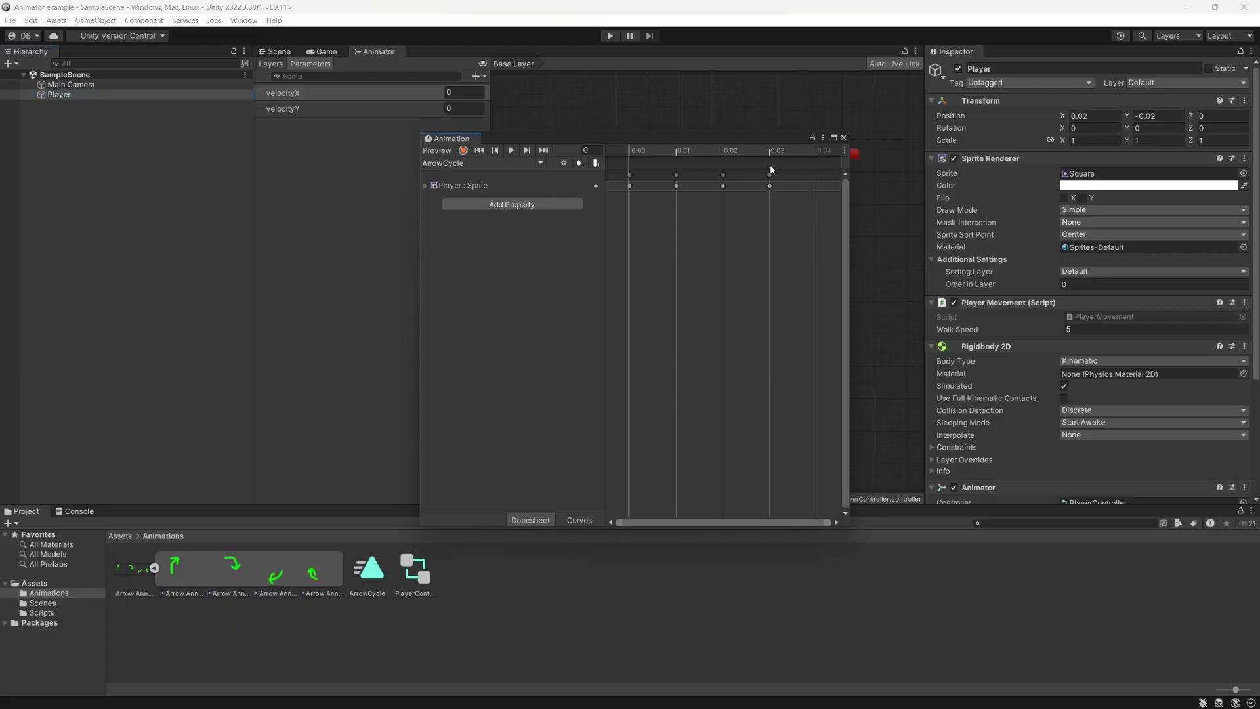
Add an animation event to ArrowCycle, move it to 0:03 and browse the PlayerMovement methods for its function
left_click(596, 164)
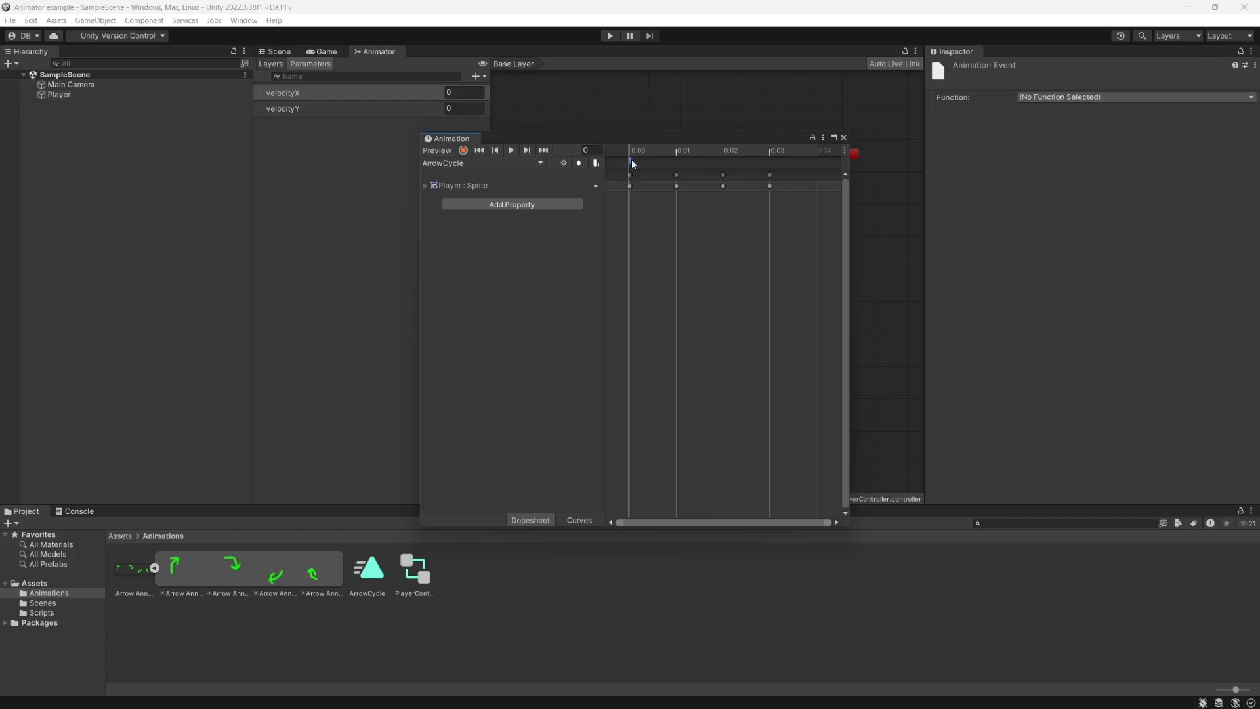
mouse_move(630, 162)
left_mouse_down()
mouse_move(724, 168)
mouse_move(650, 166)
left_mouse_up()
left_click(1050, 97)
mouse_move(1052, 111)
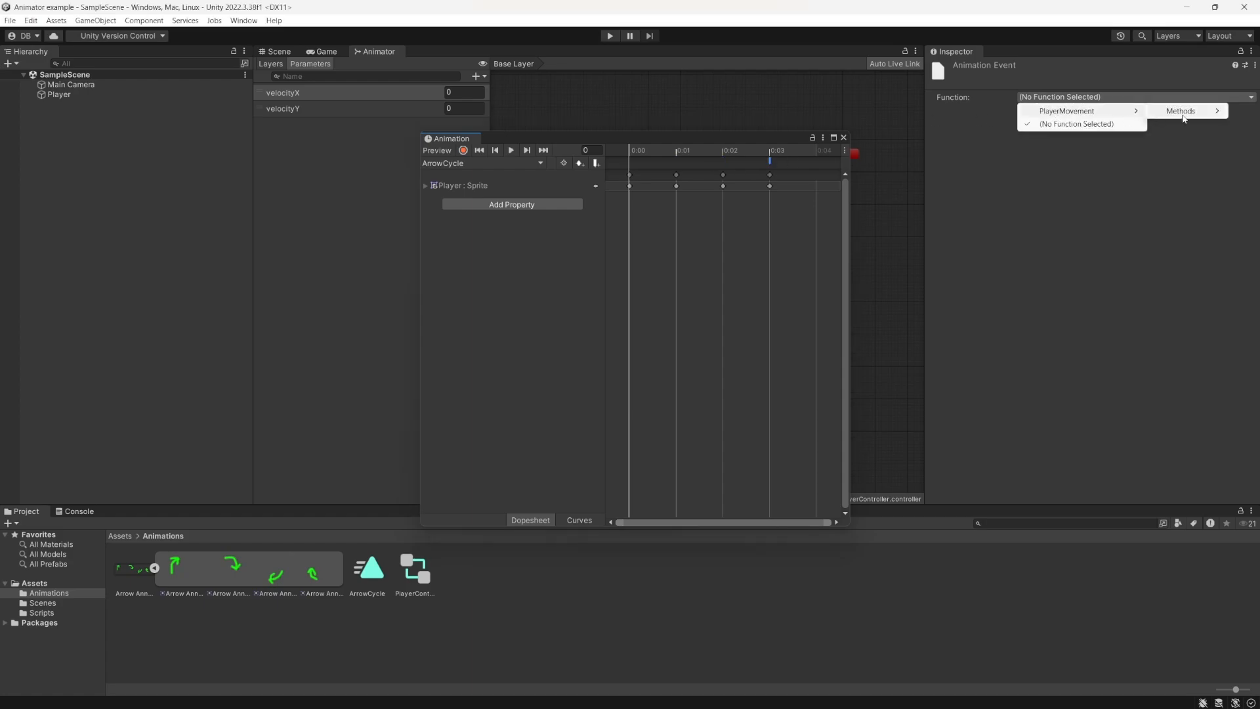
left_click(1061, 279)
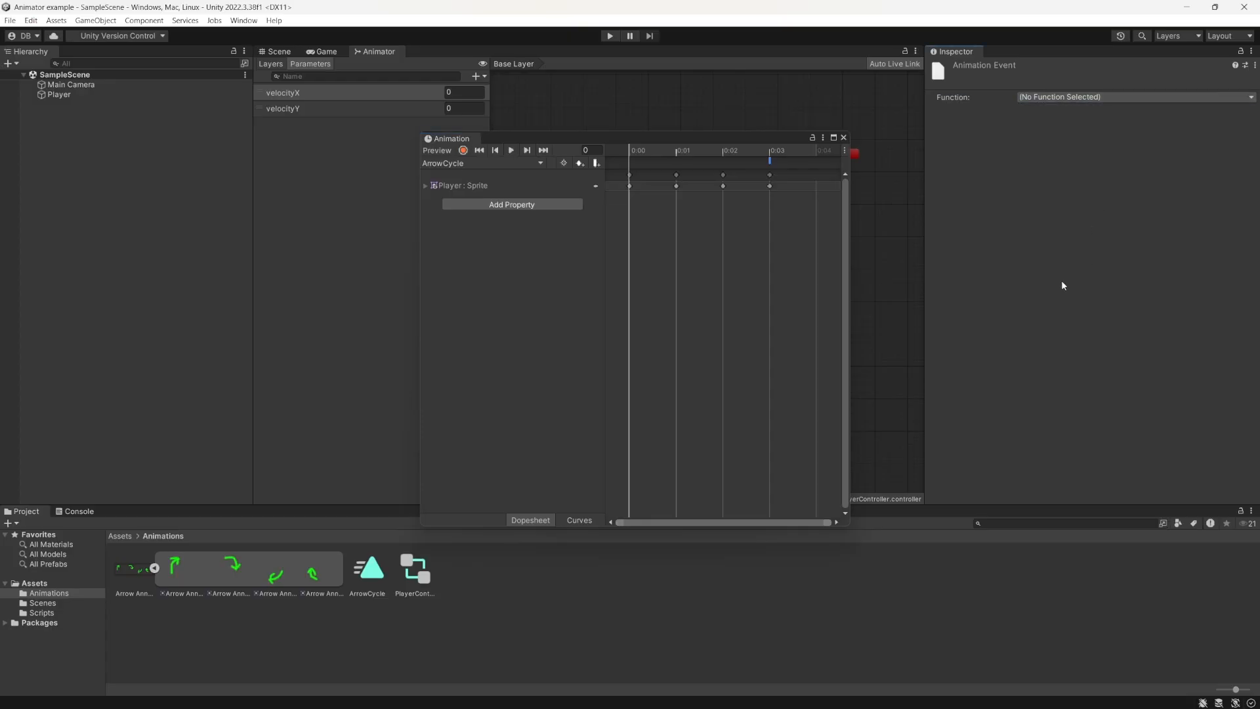
left_click(1052, 97)
mouse_move(1063, 111)
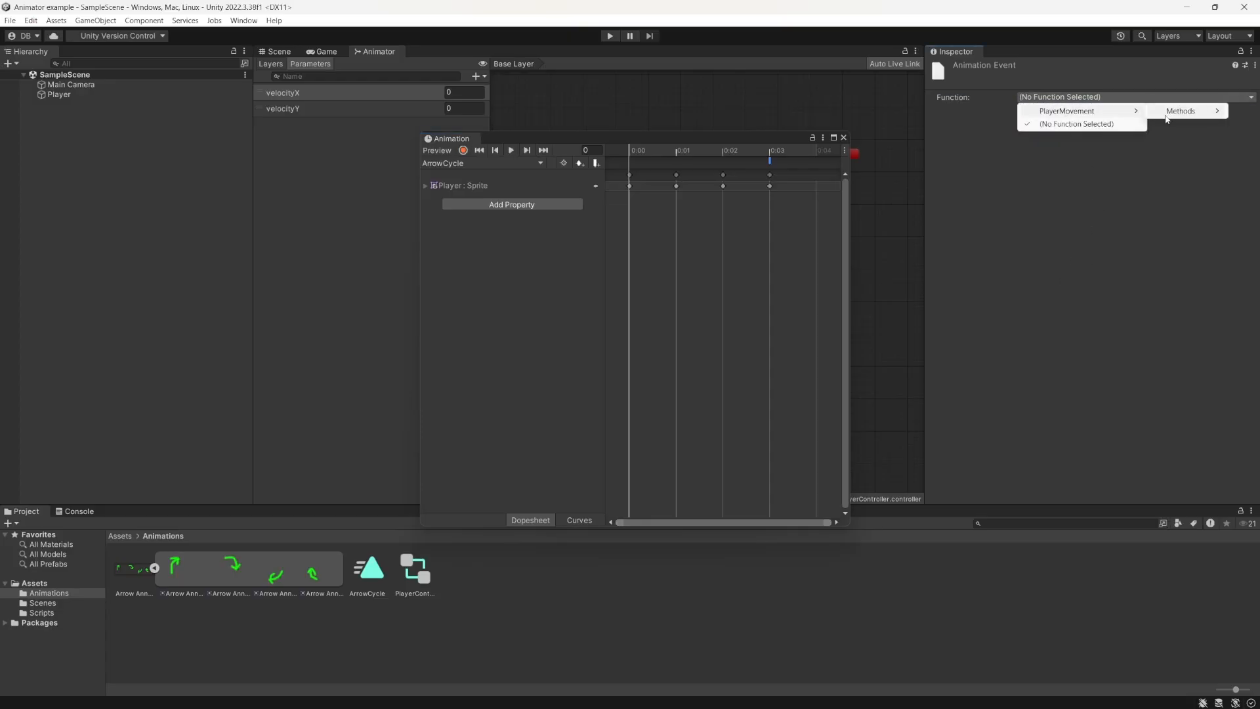
left_click(993, 334)
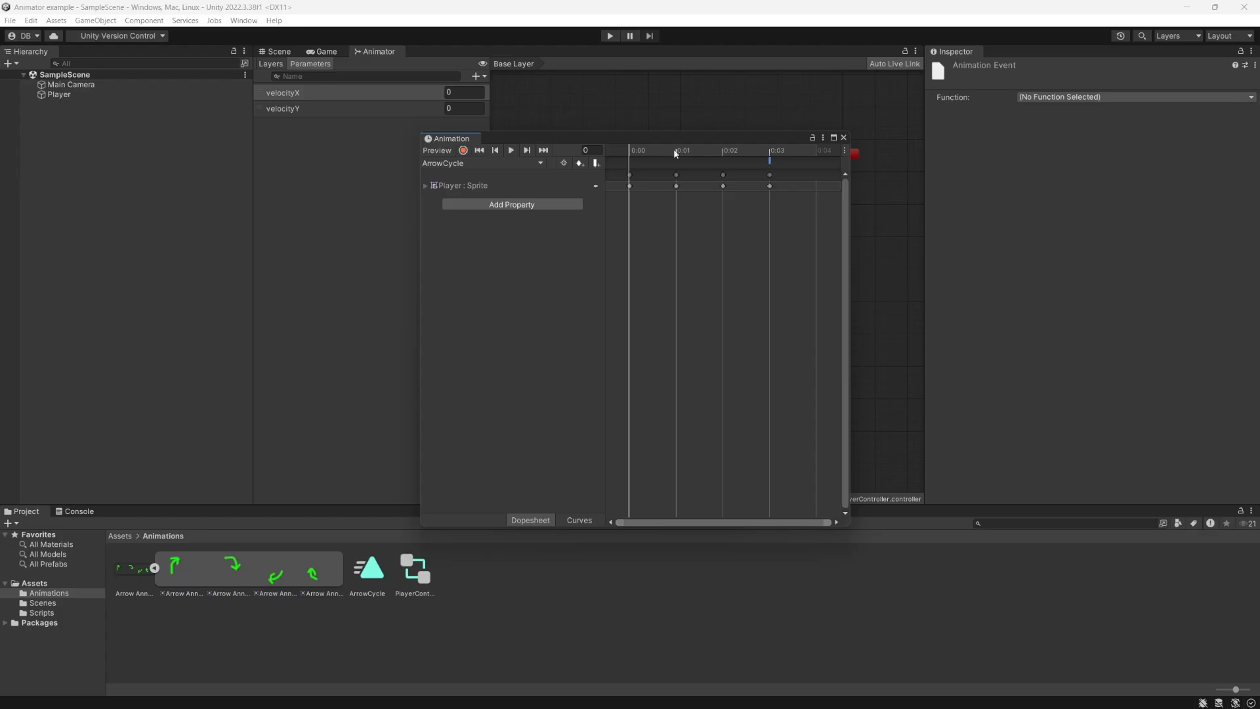
Delete the animation event at 0:03 from the ArrowCycle clip
left_click(59, 95)
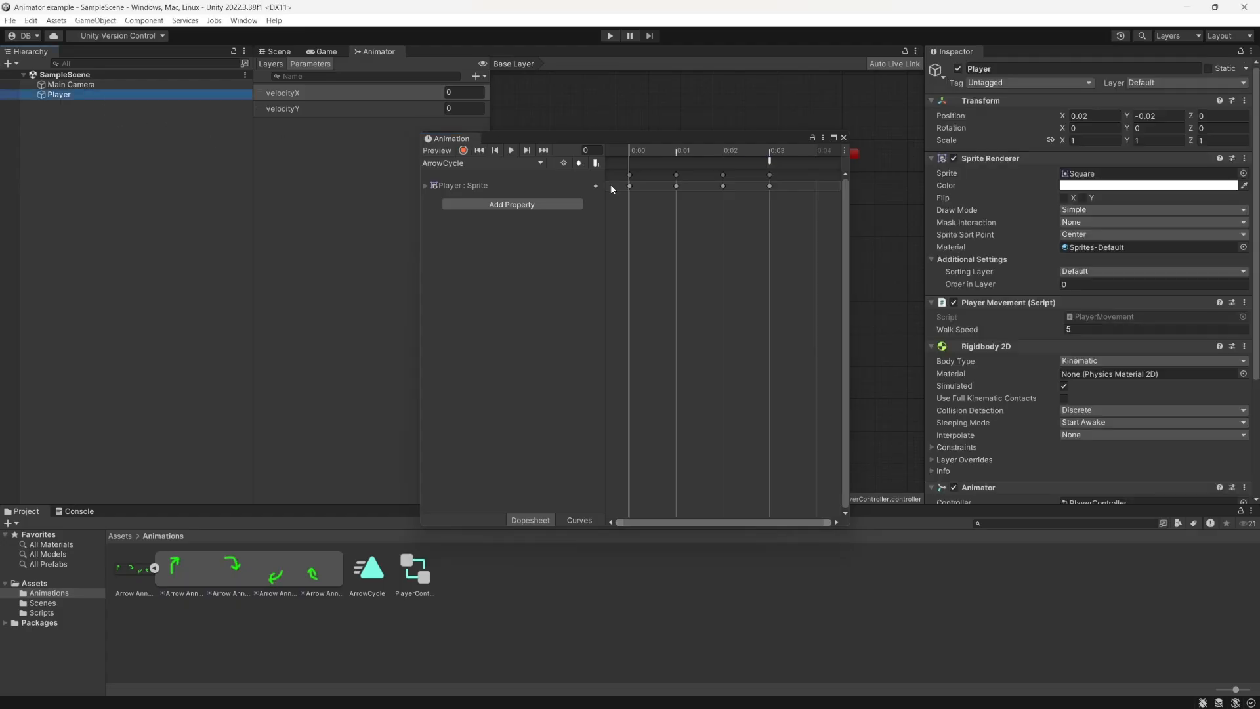
left_click(770, 161)
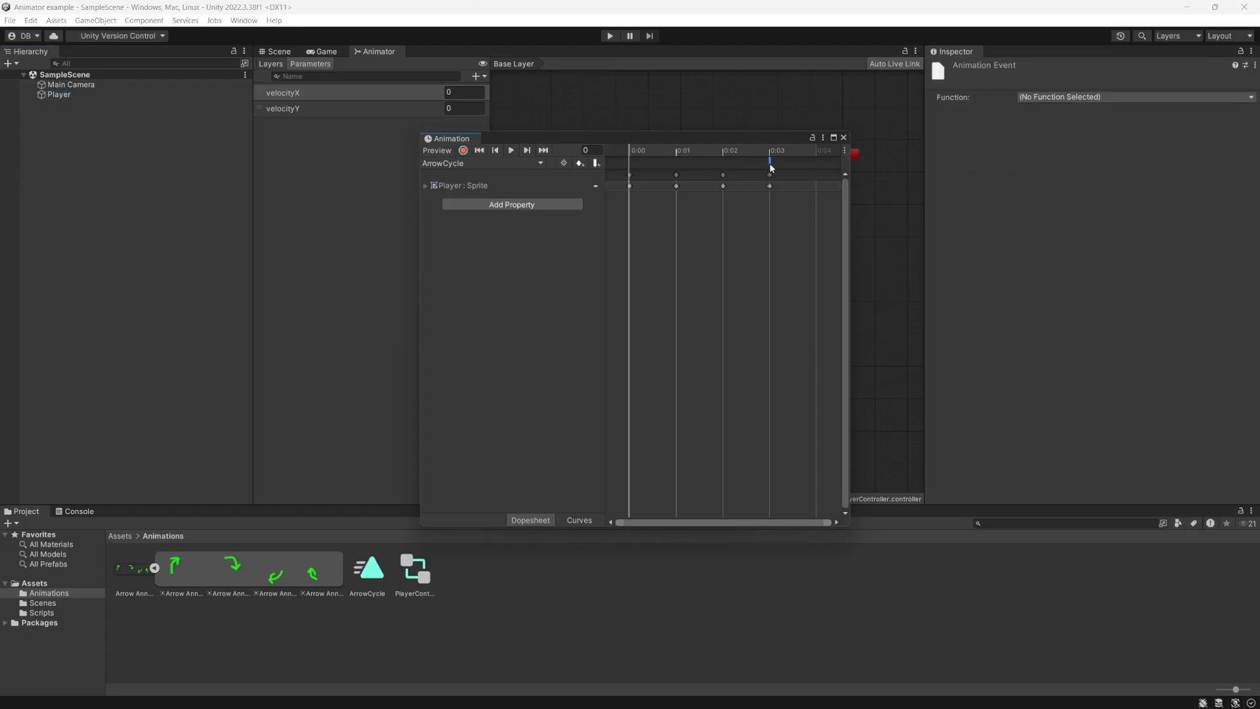
key("Delete")
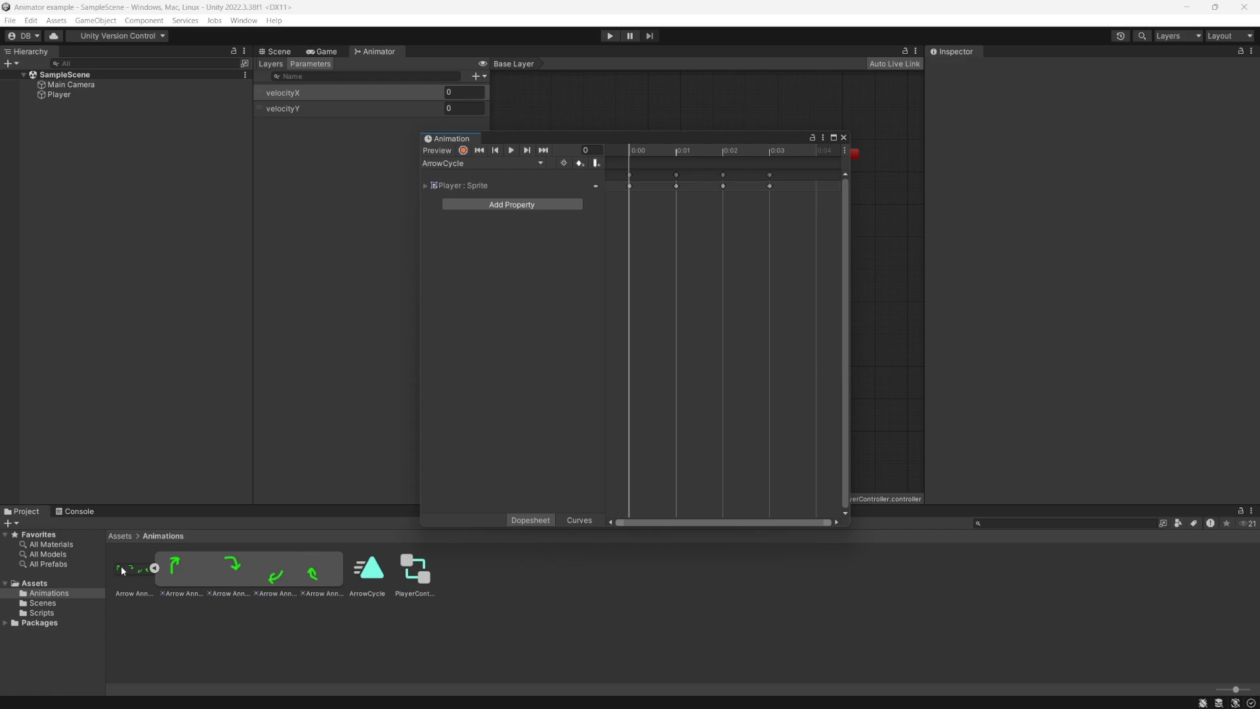
left_click_drag(122, 581, 544, 263)
left_click_drag(622, 191, 629, 189)
left_click_drag(233, 563, 629, 187)
left_click_drag(176, 567, 678, 187)
left_click_drag(174, 567, 835, 178)
left_click_drag(728, 194, 771, 189)
Play-test the scene with the Animation window moved aside from the Player, and stop Play mode
left_click(613, 37)
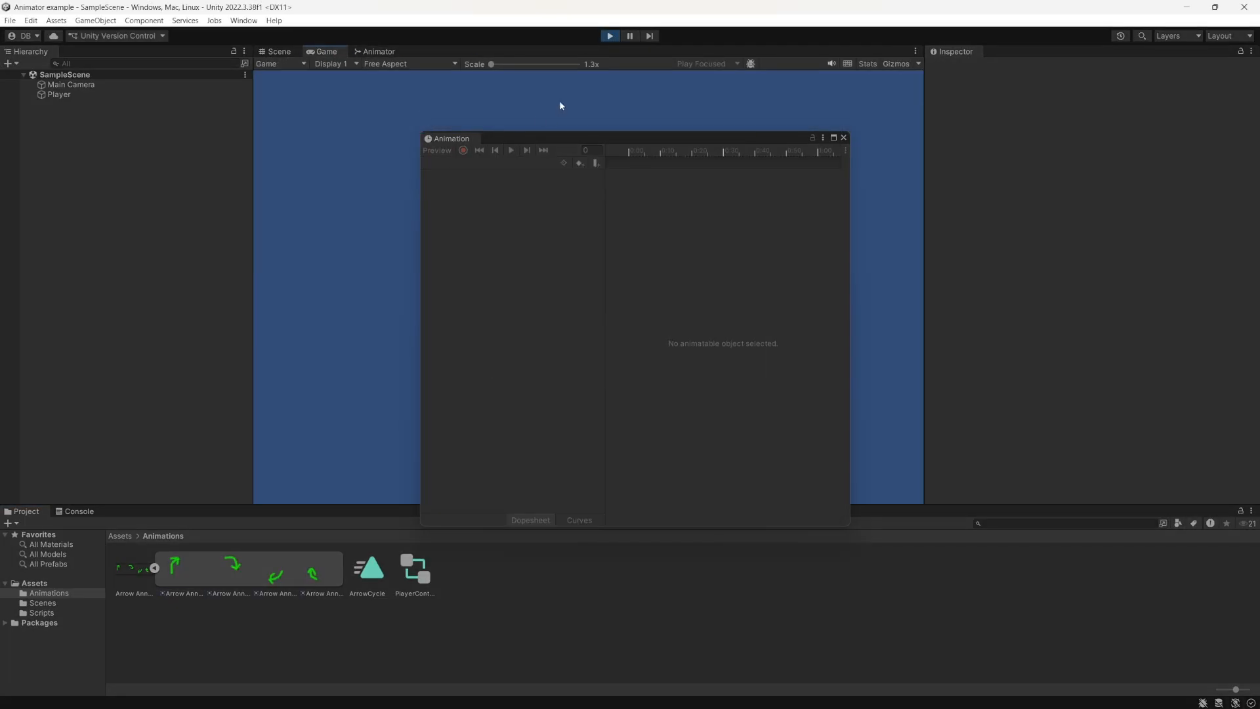
left_click_drag(624, 140, 1017, 211)
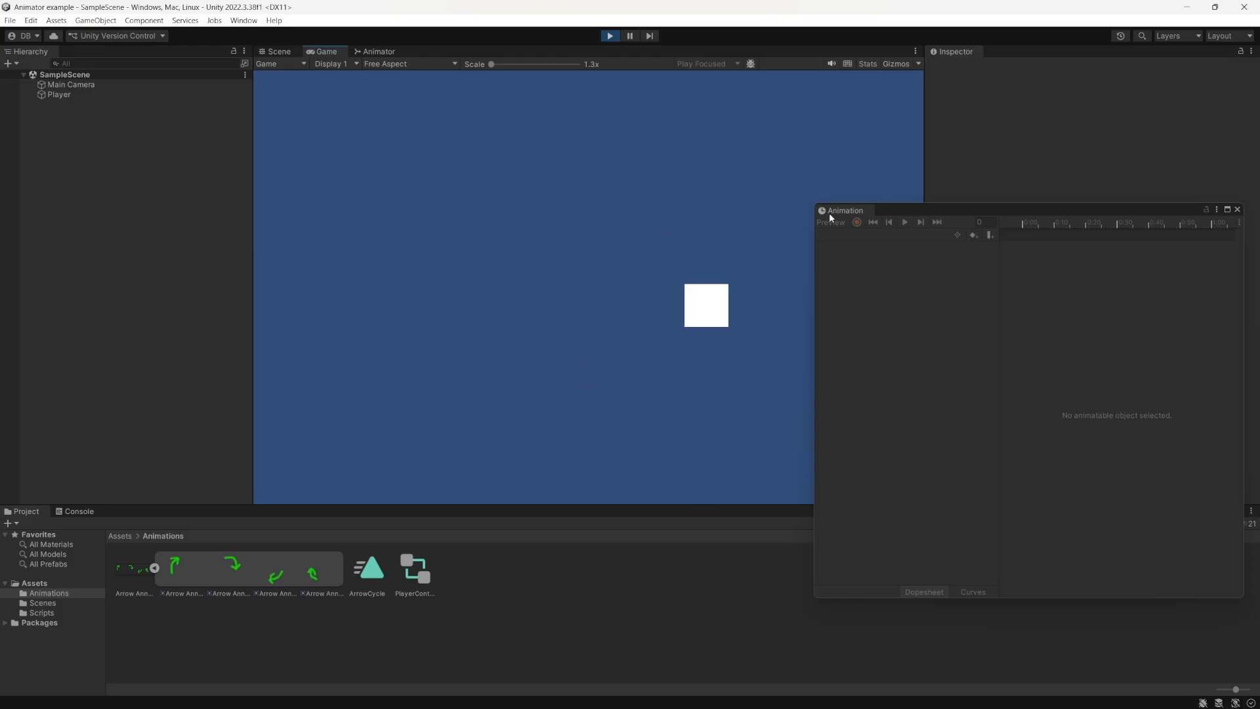
left_click_drag(828, 203, 716, 185)
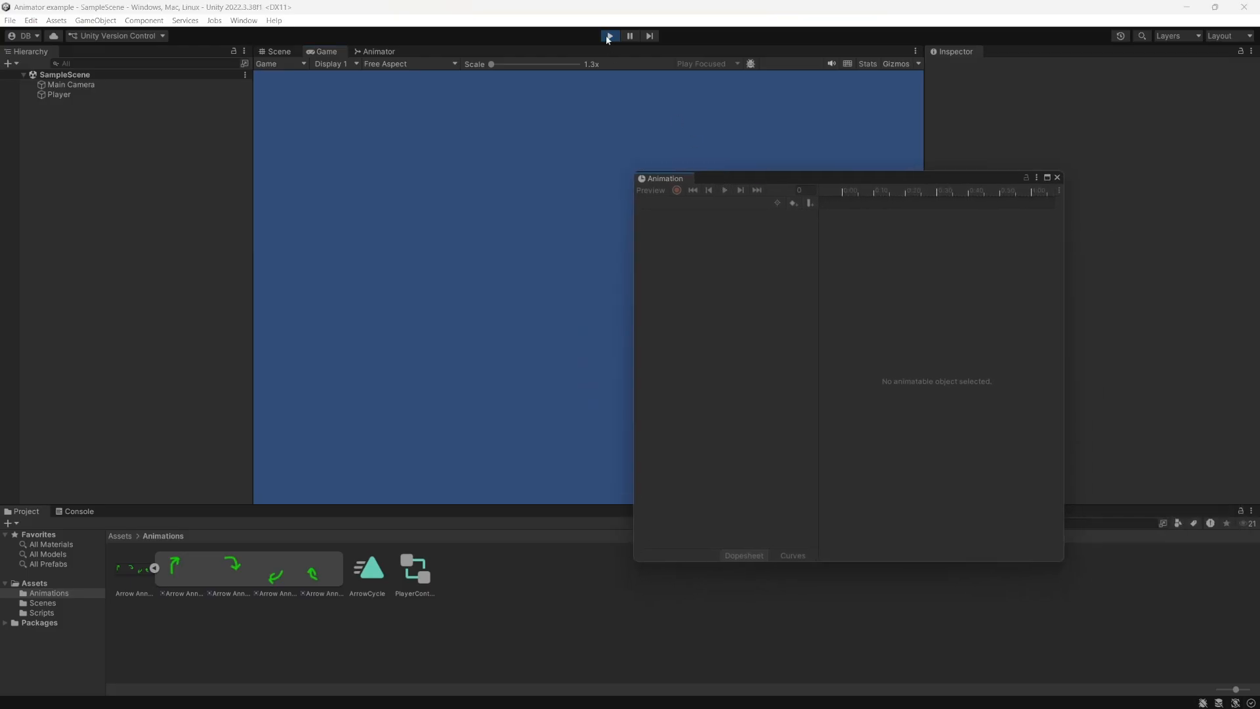
left_click(609, 36)
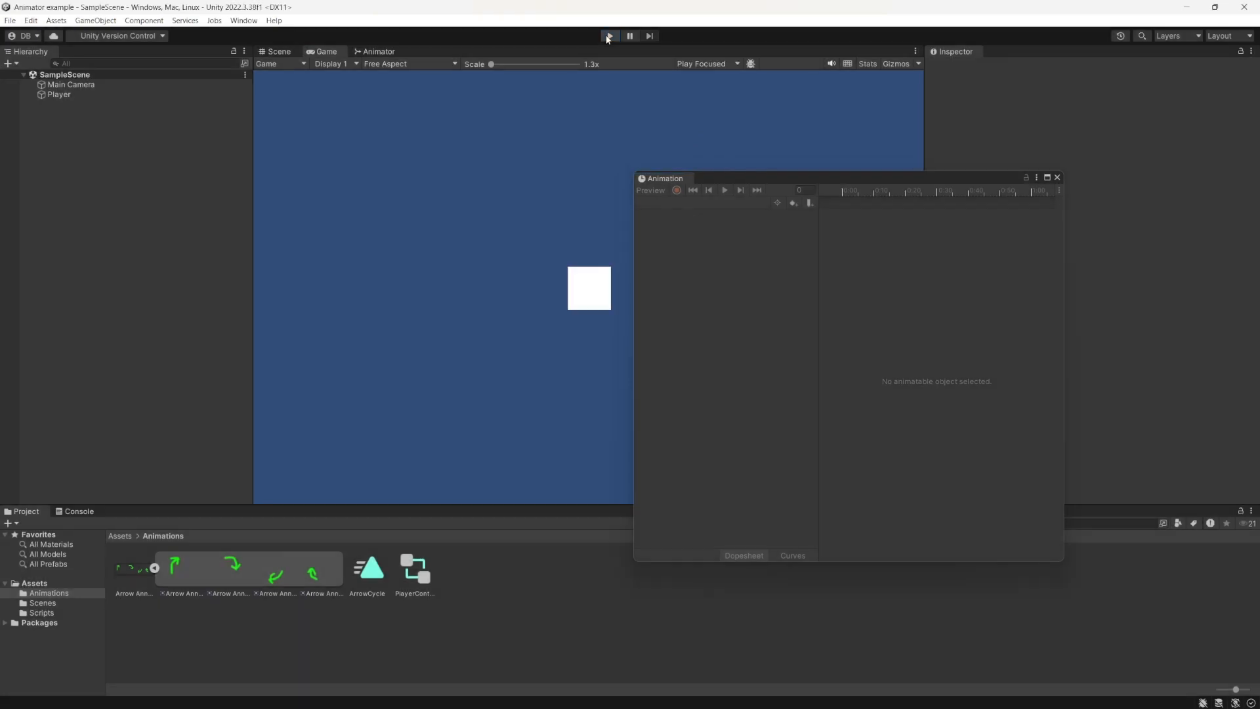